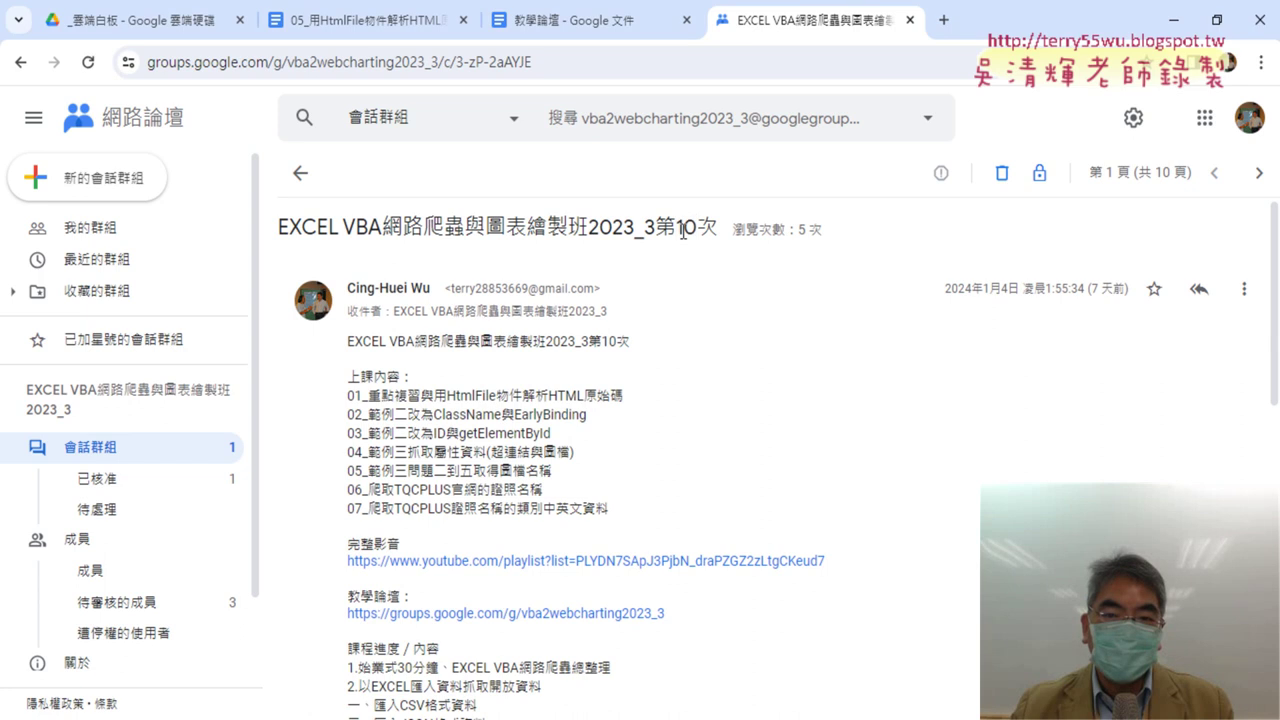
Step: Open the tenth-session course post and highlight 'HtmlFile物件' in its first lesson line
double_click(682, 231)
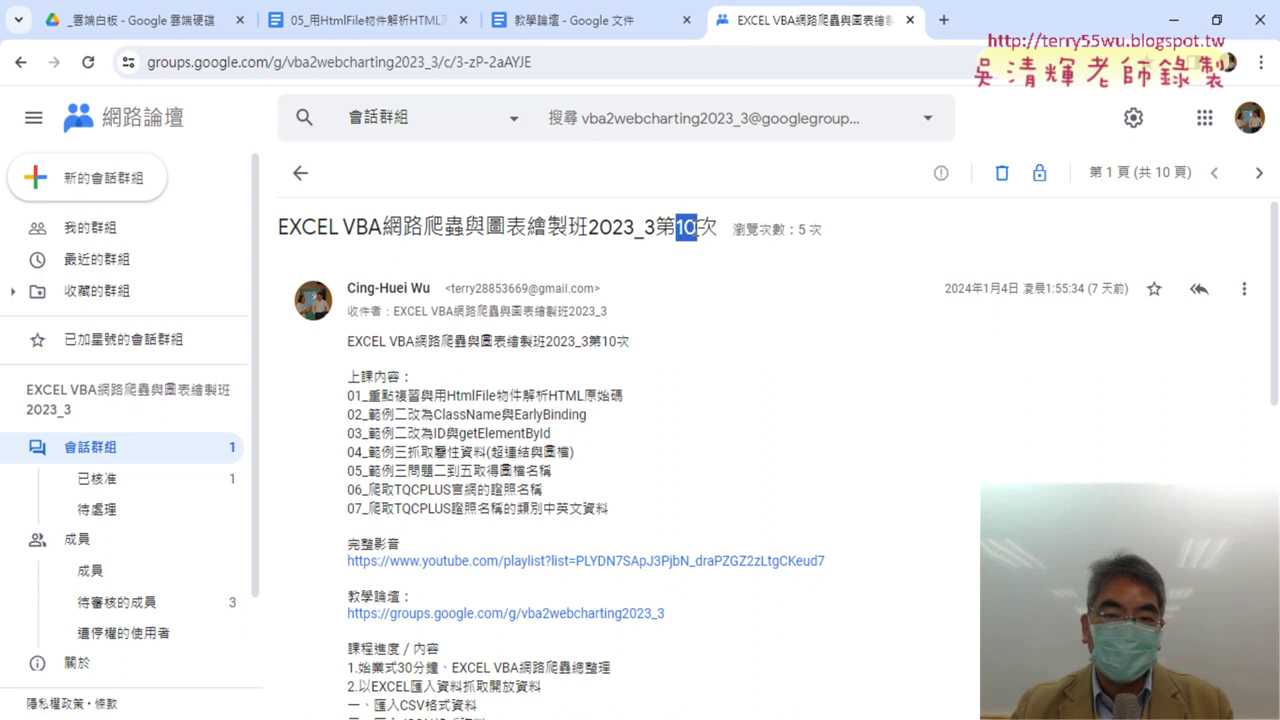
click(298, 174)
scroll(690, 387, down, 1)
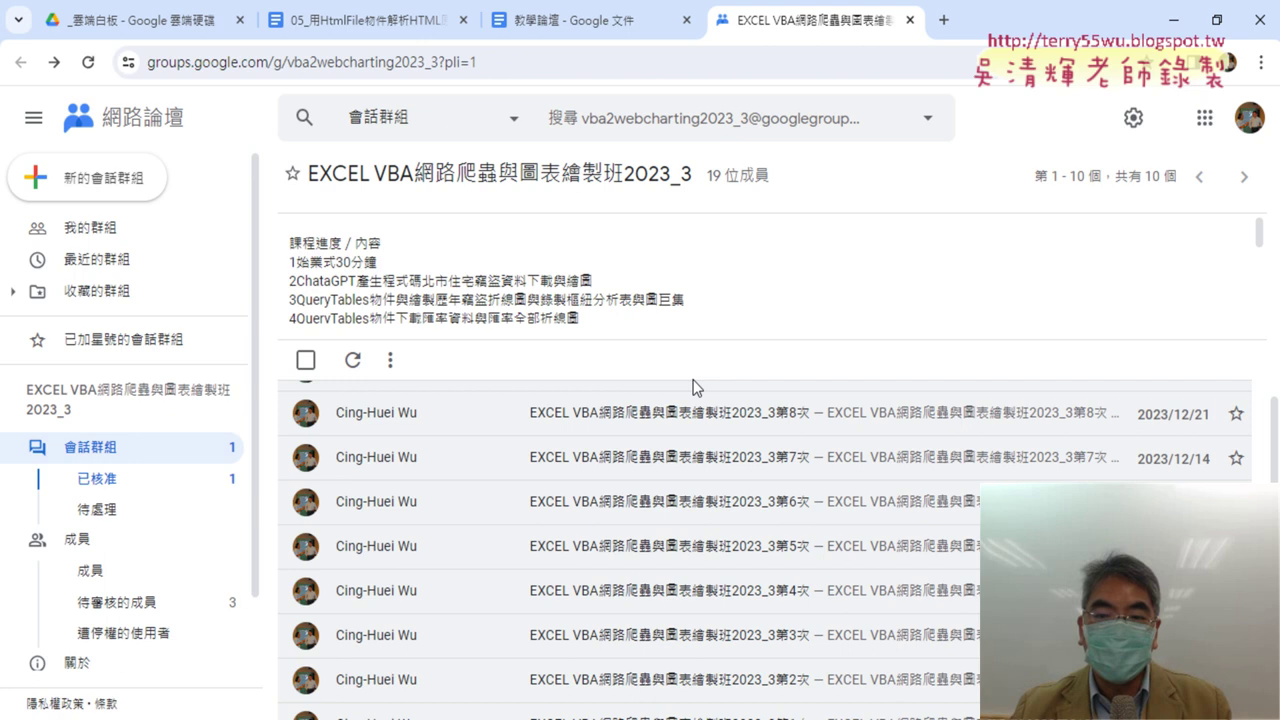
scroll(697, 387, up, 1)
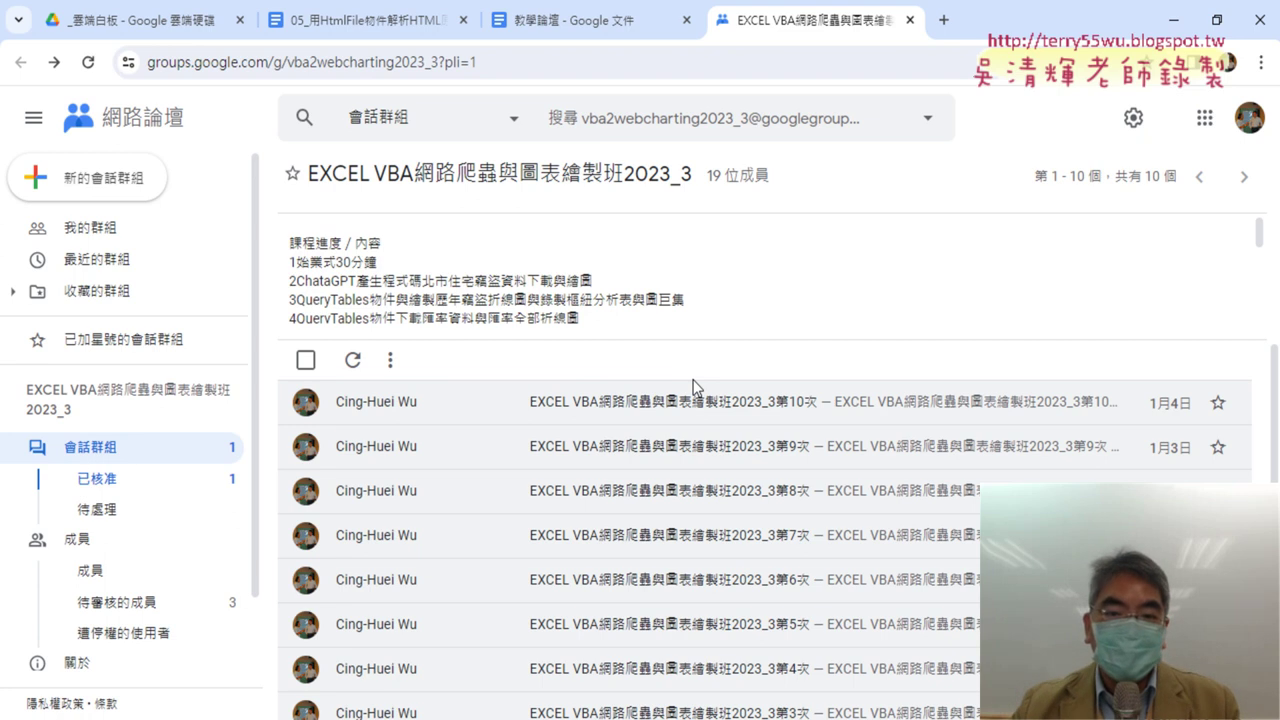
click(672, 401)
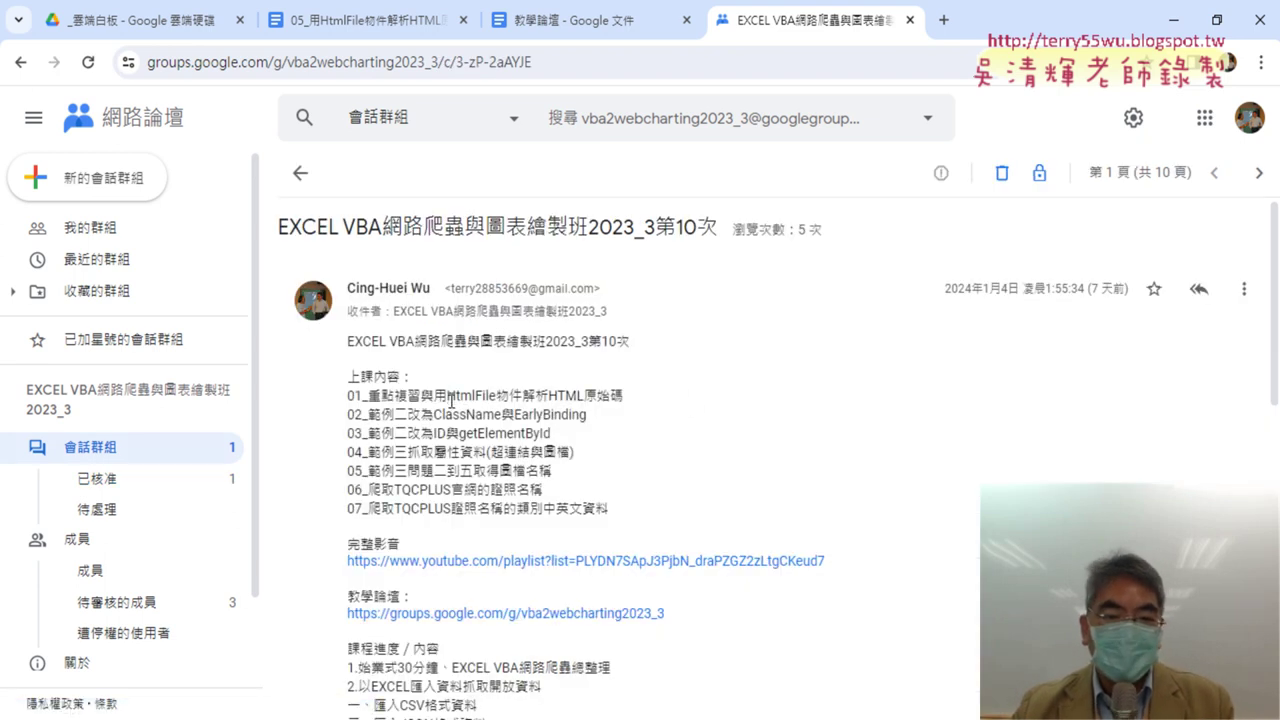
drag(447, 393, 522, 395)
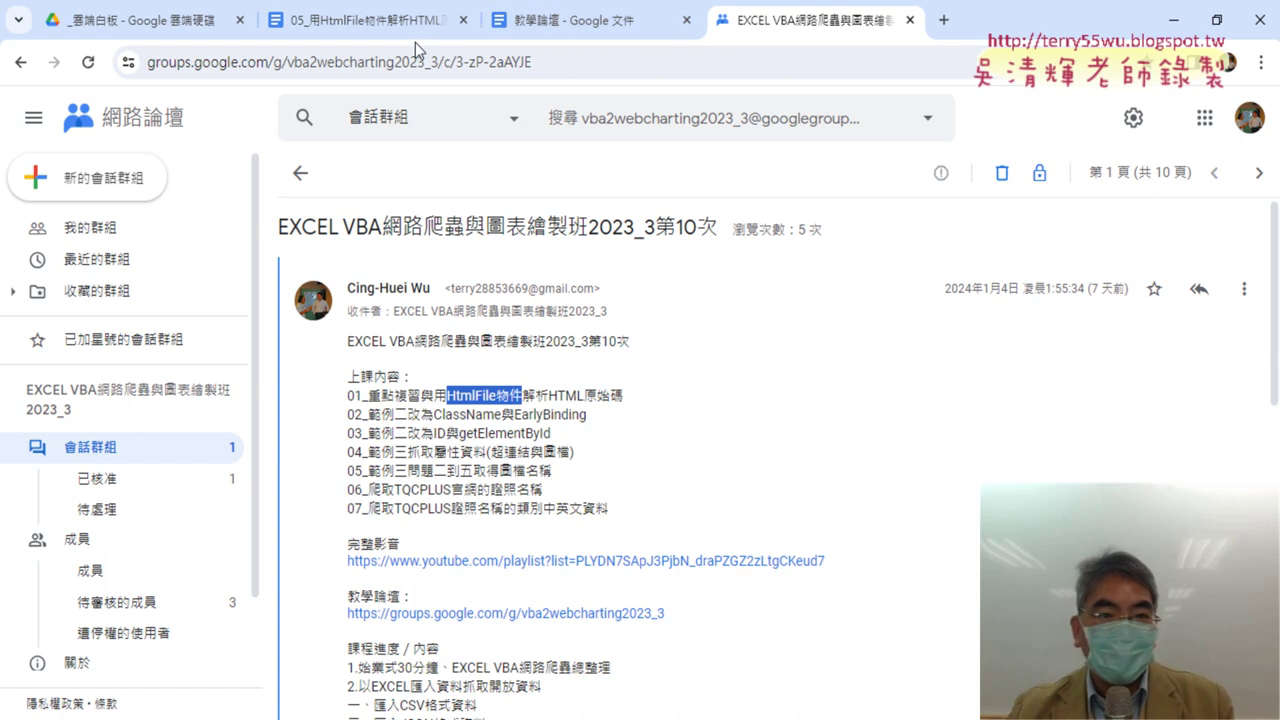
Step: In the 05_ course notes, scroll to 範例一 and open the tqcplus.org.tw link in a new tab
click(360, 20)
scroll(684, 385, up, 5)
scroll(684, 385, up, 6)
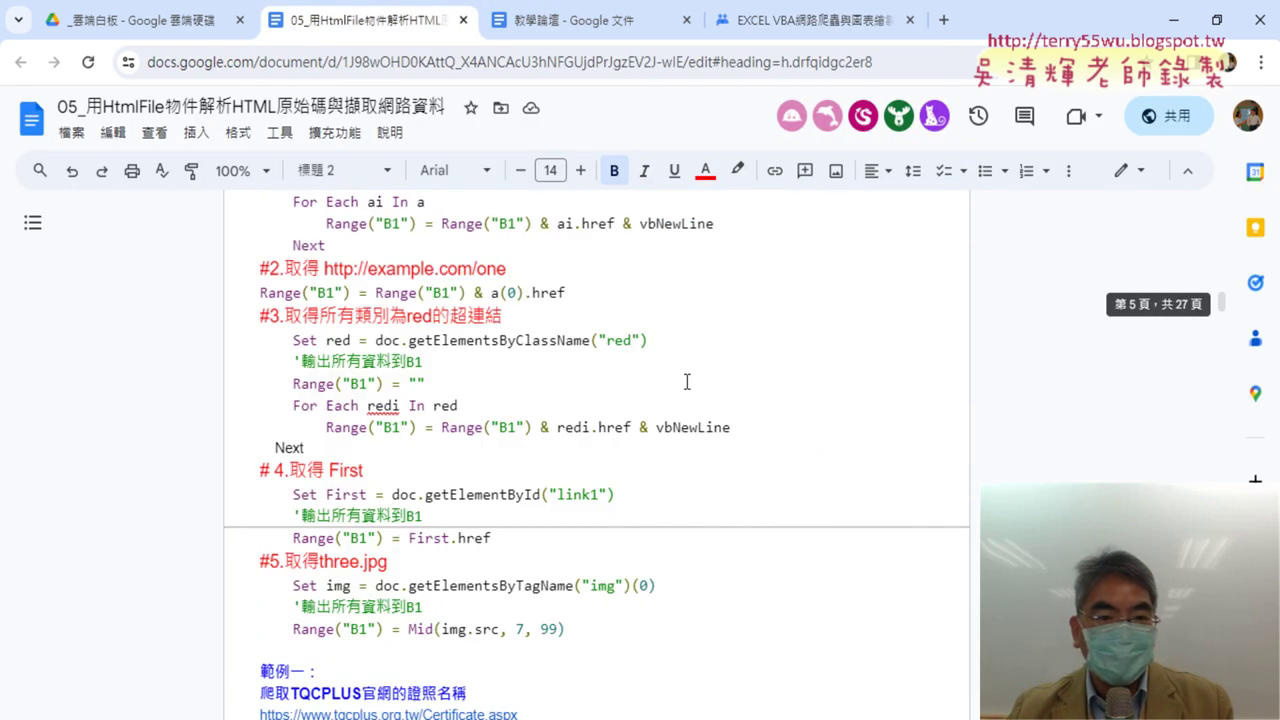
scroll(670, 390, down, 1)
scroll(600, 370, down, 3)
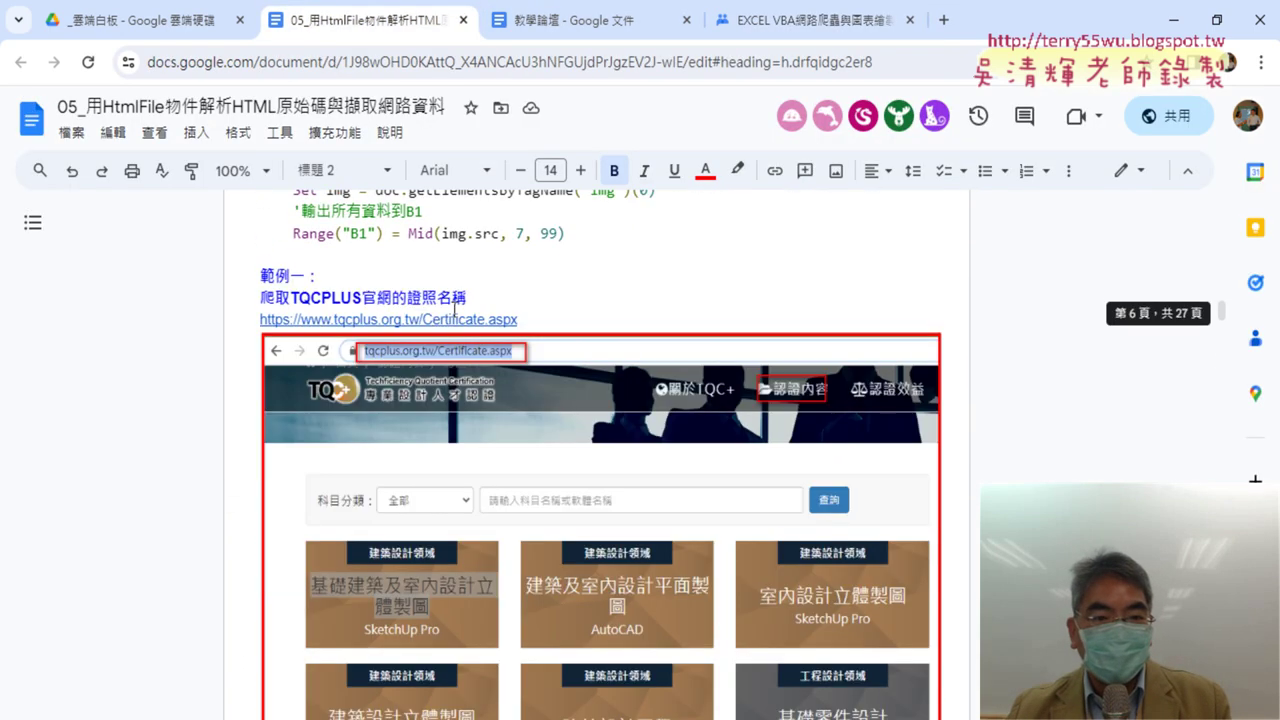
click(438, 320)
click(426, 350)
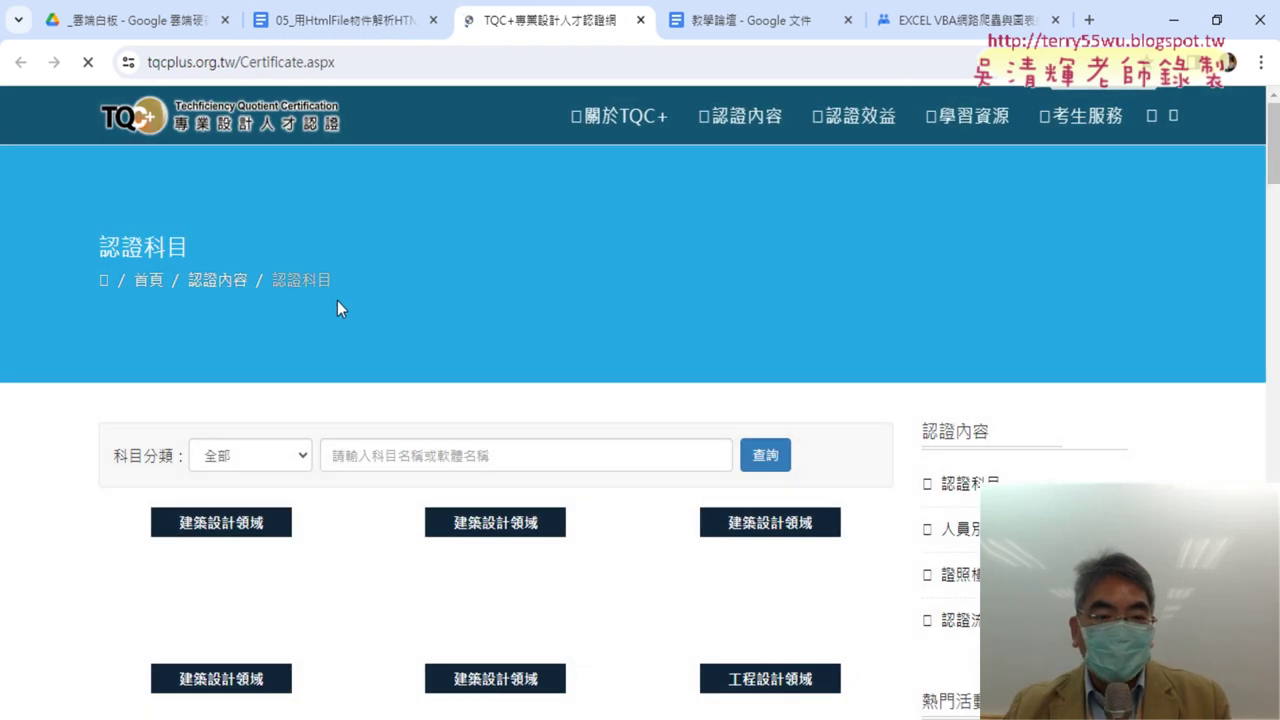
Step: Inspect the first course card to show its CertPanel-heading markup (建築設計領域) in DevTools
scroll(335, 307, down, 2)
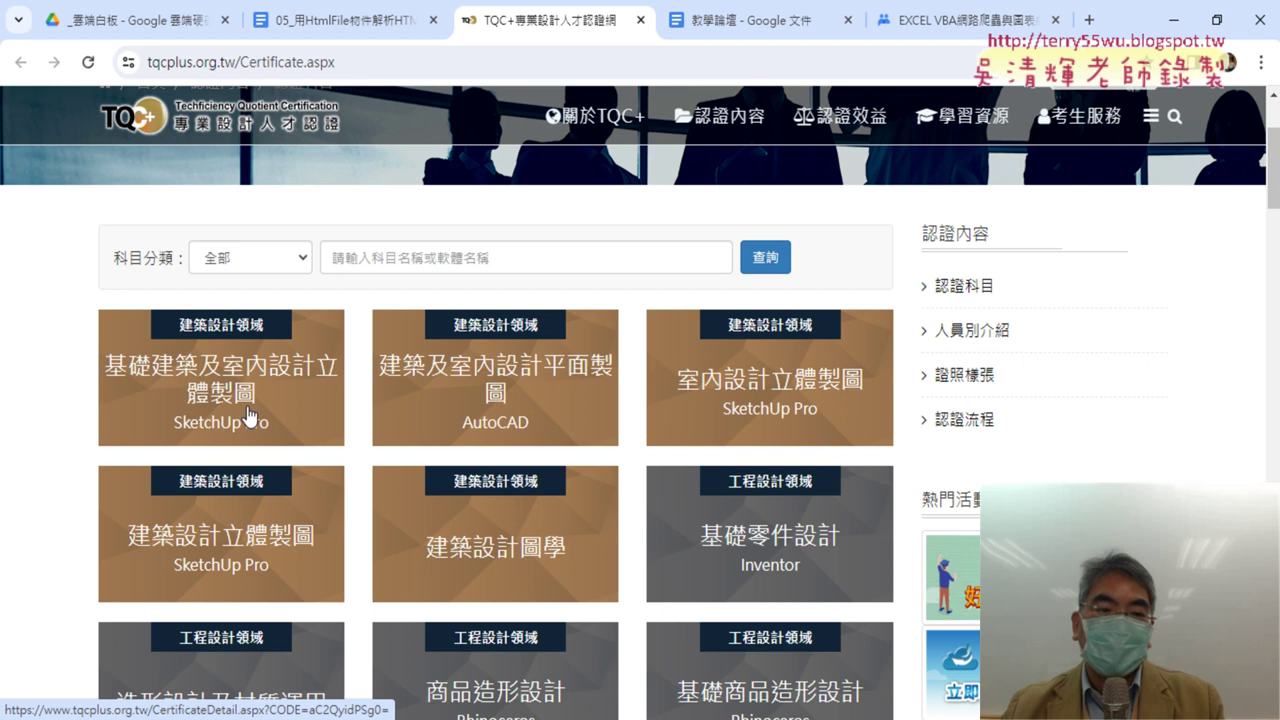
right_click(220, 330)
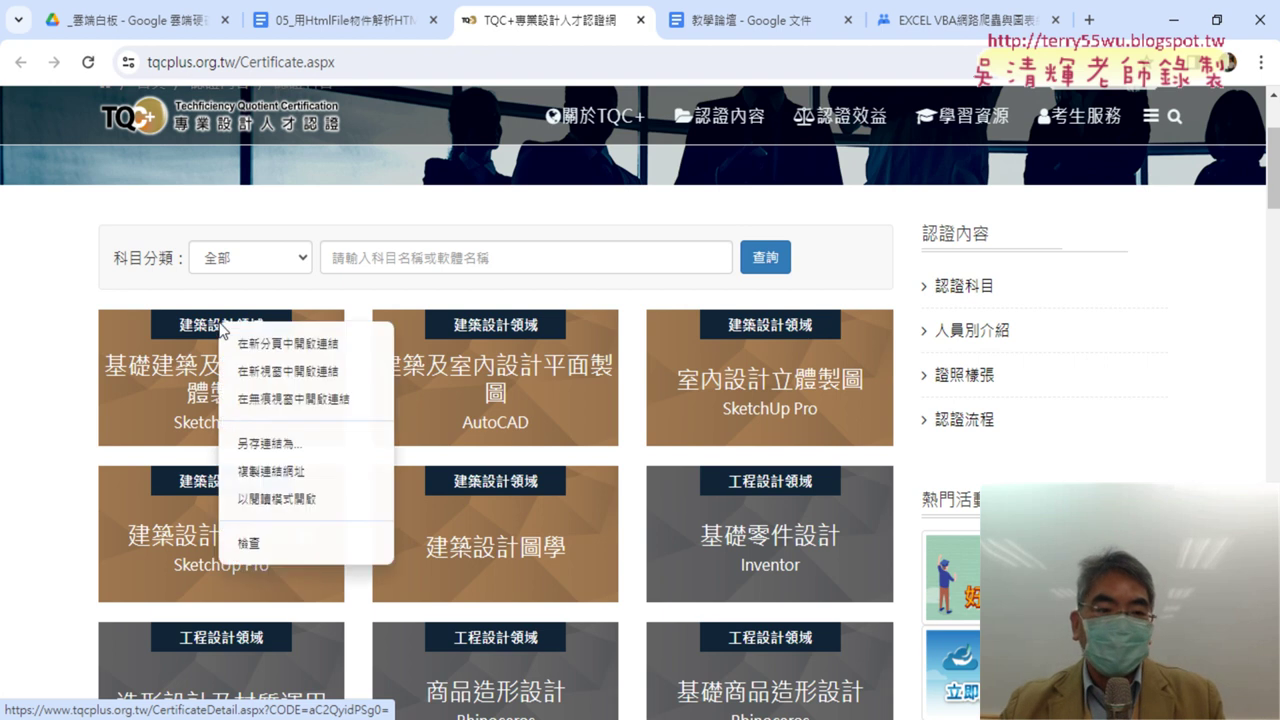
click(250, 546)
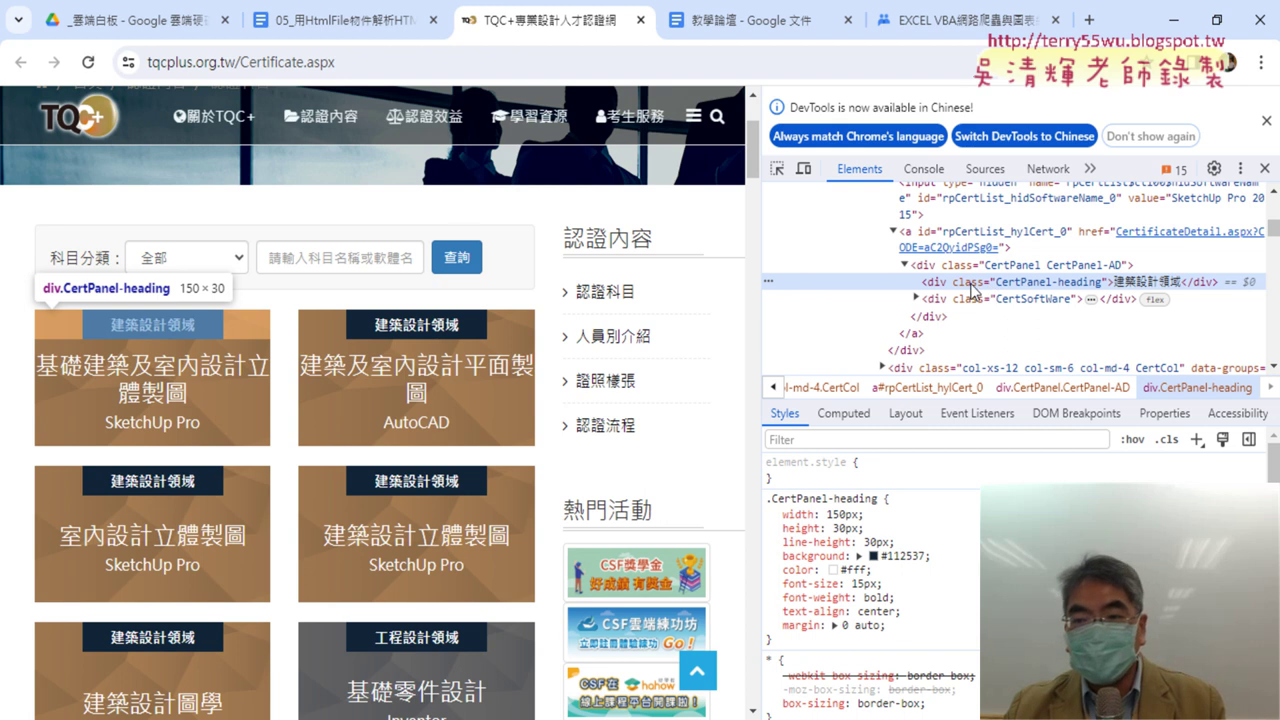
Step: Search the Elements panel for 'CertPanel-heading', which reports 71 matches
double_click(1068, 288)
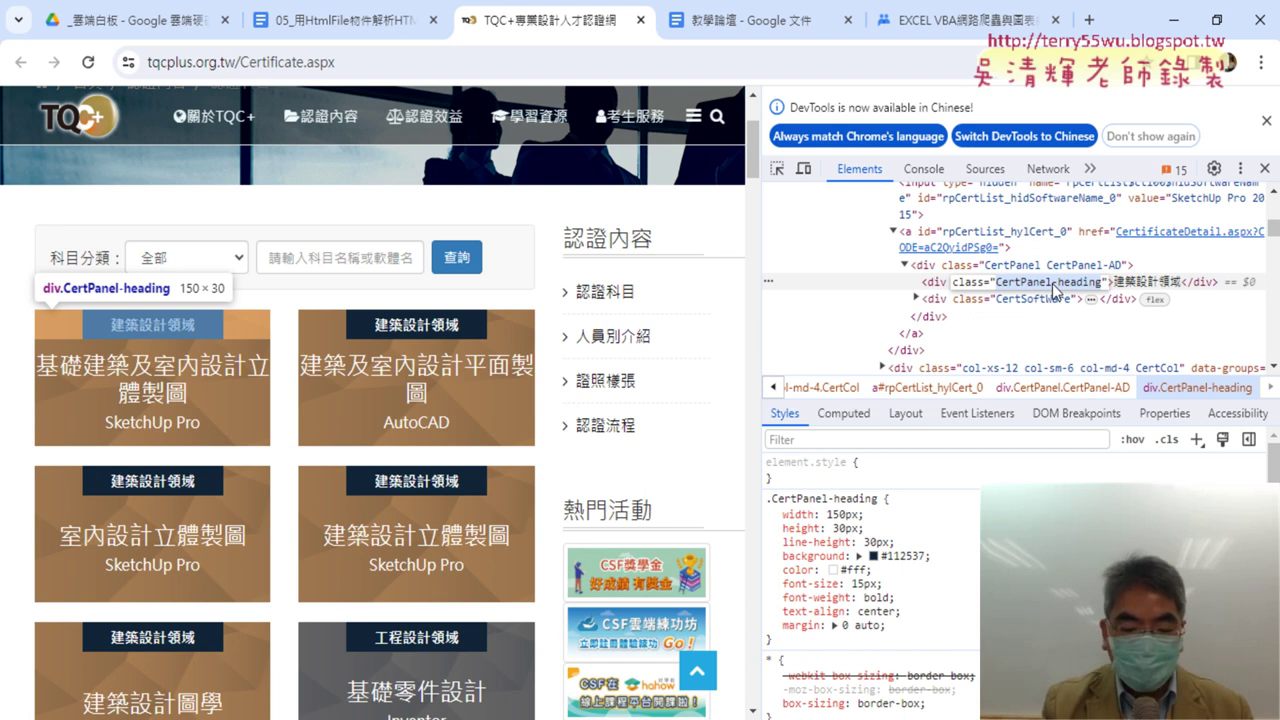
key(ctrl+f)
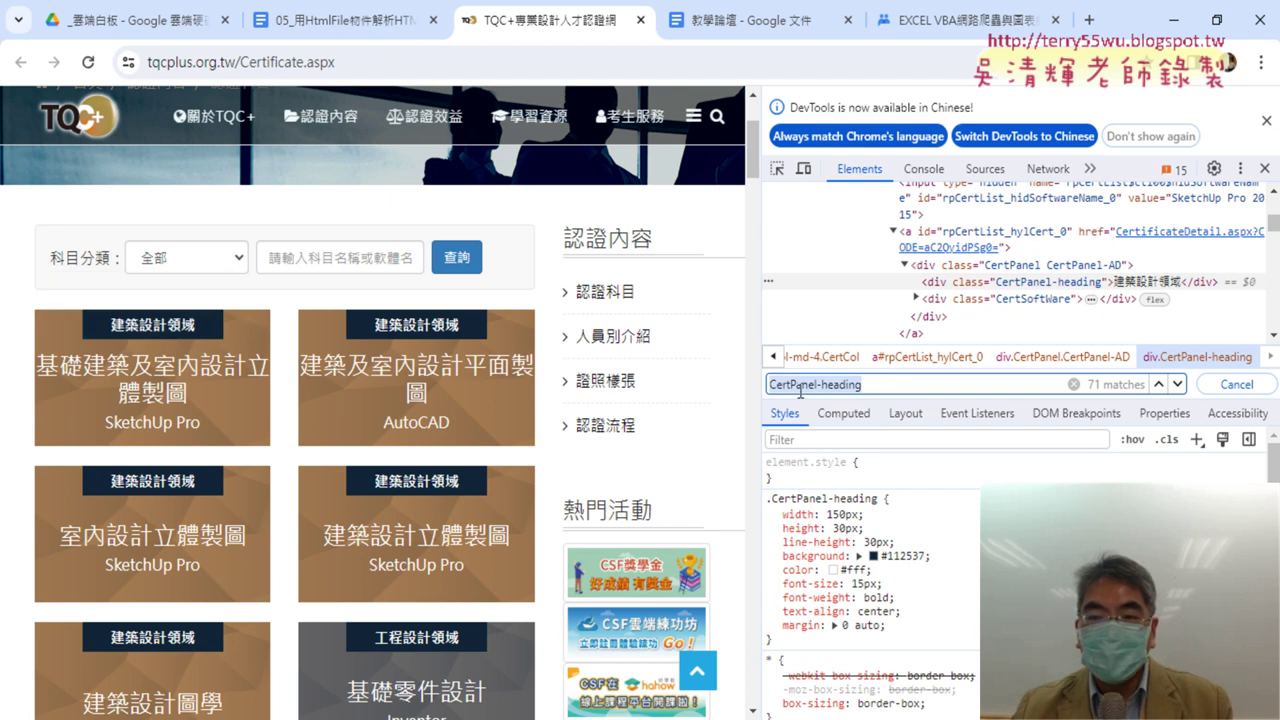
click(880, 385)
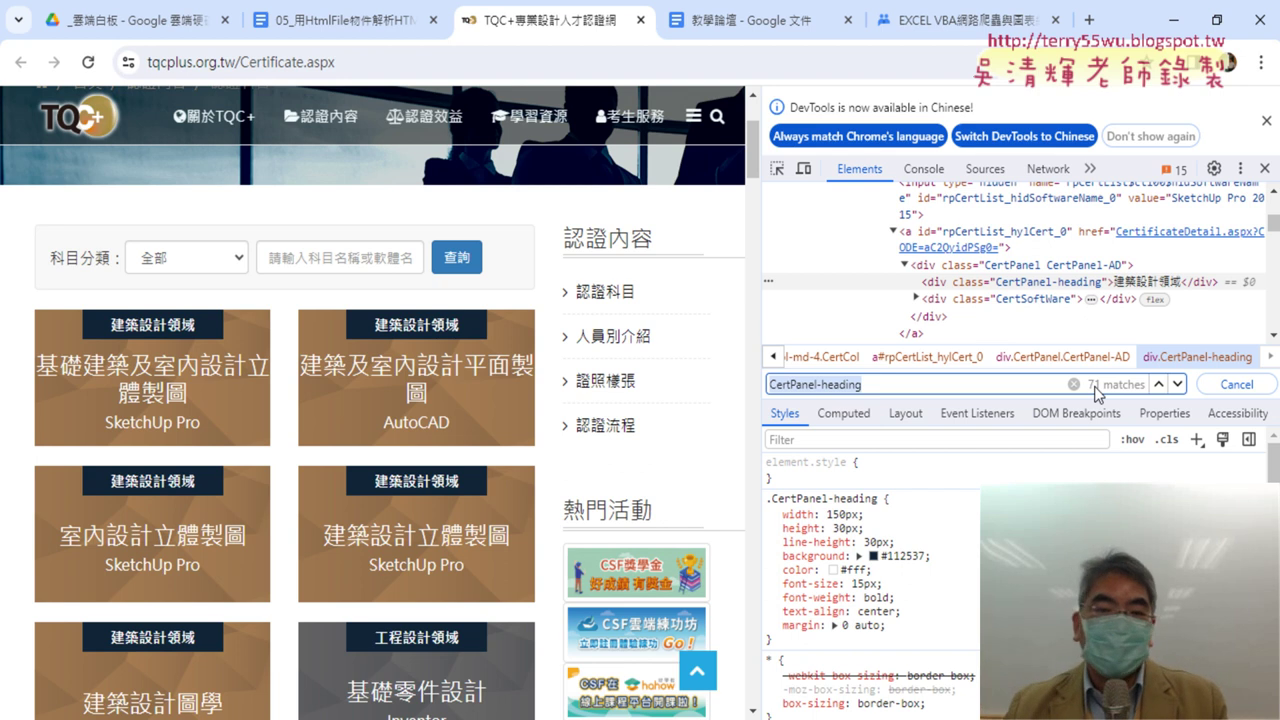
Step: Inspect the first card's course-name h4 and change the Elements search to '<h4', finding 71 matches
right_click(153, 378)
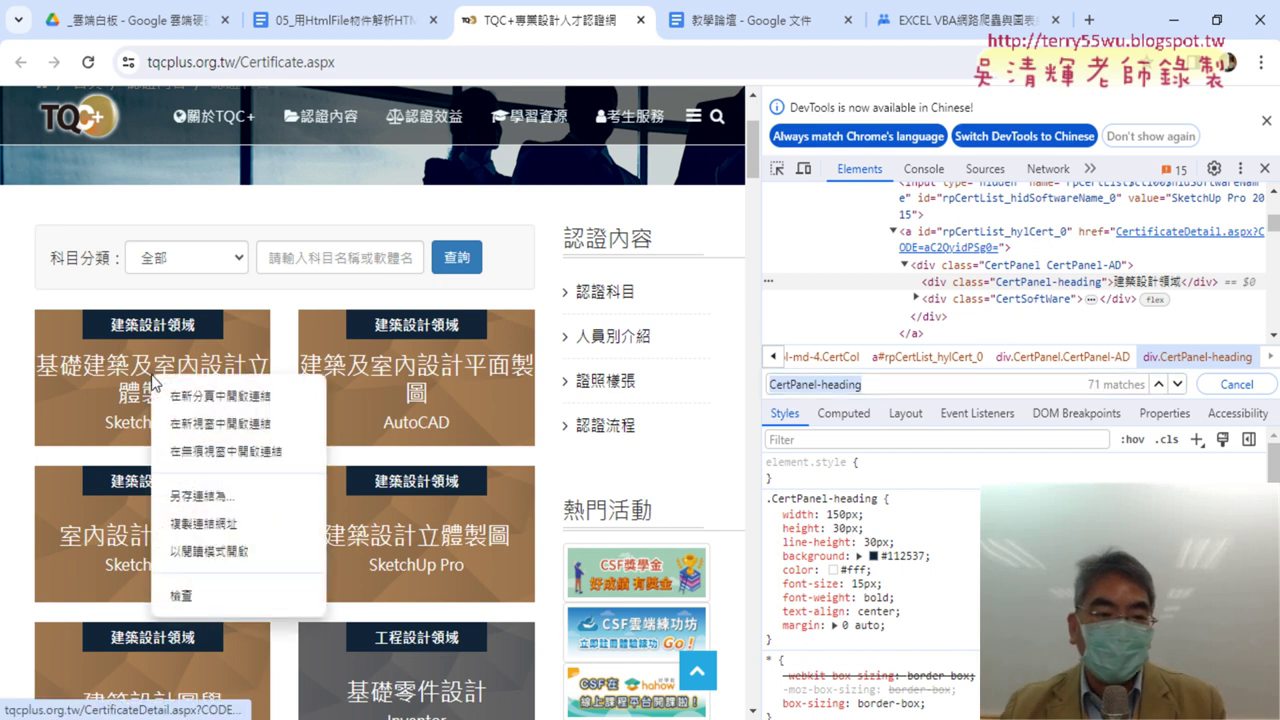
click(208, 596)
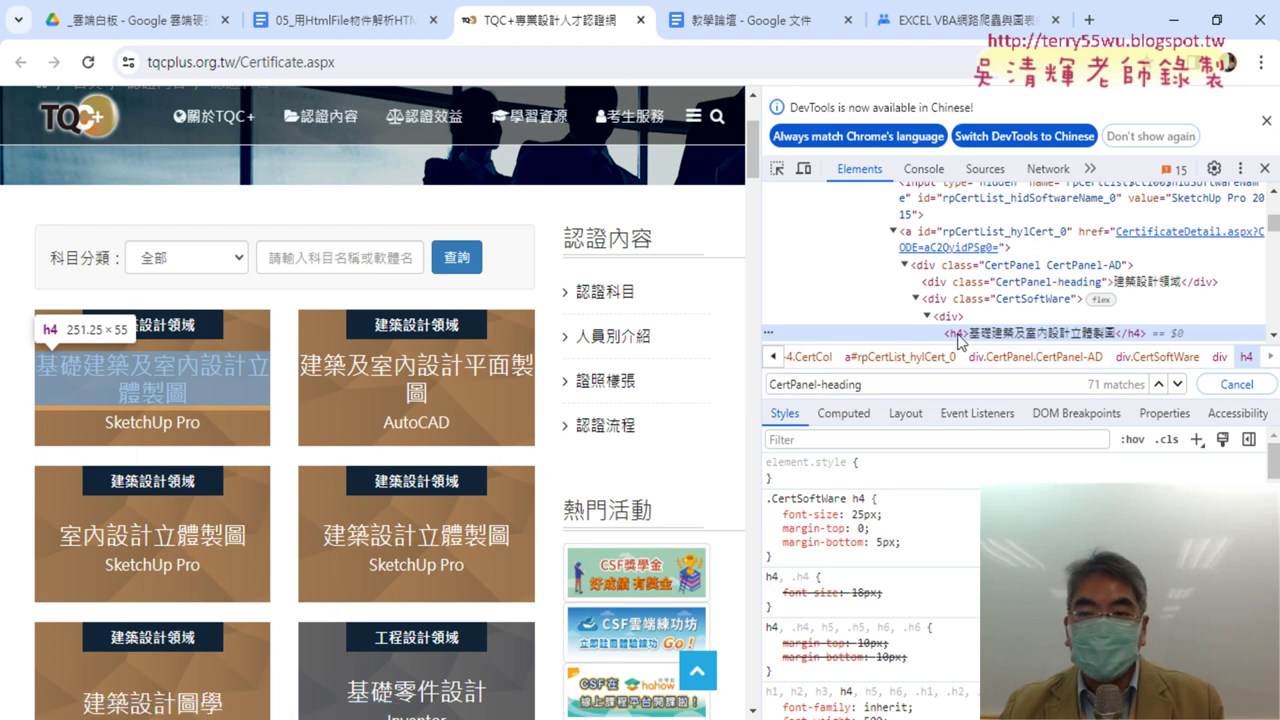
click(874, 386)
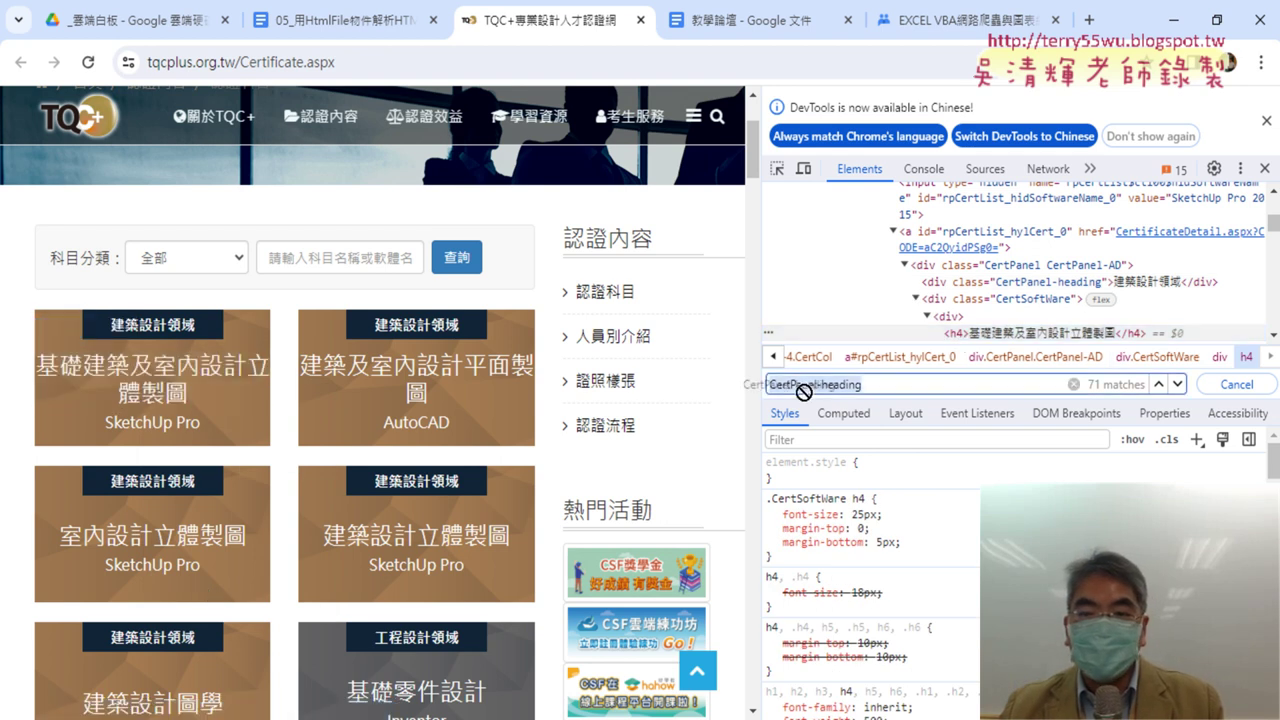
click(870, 384)
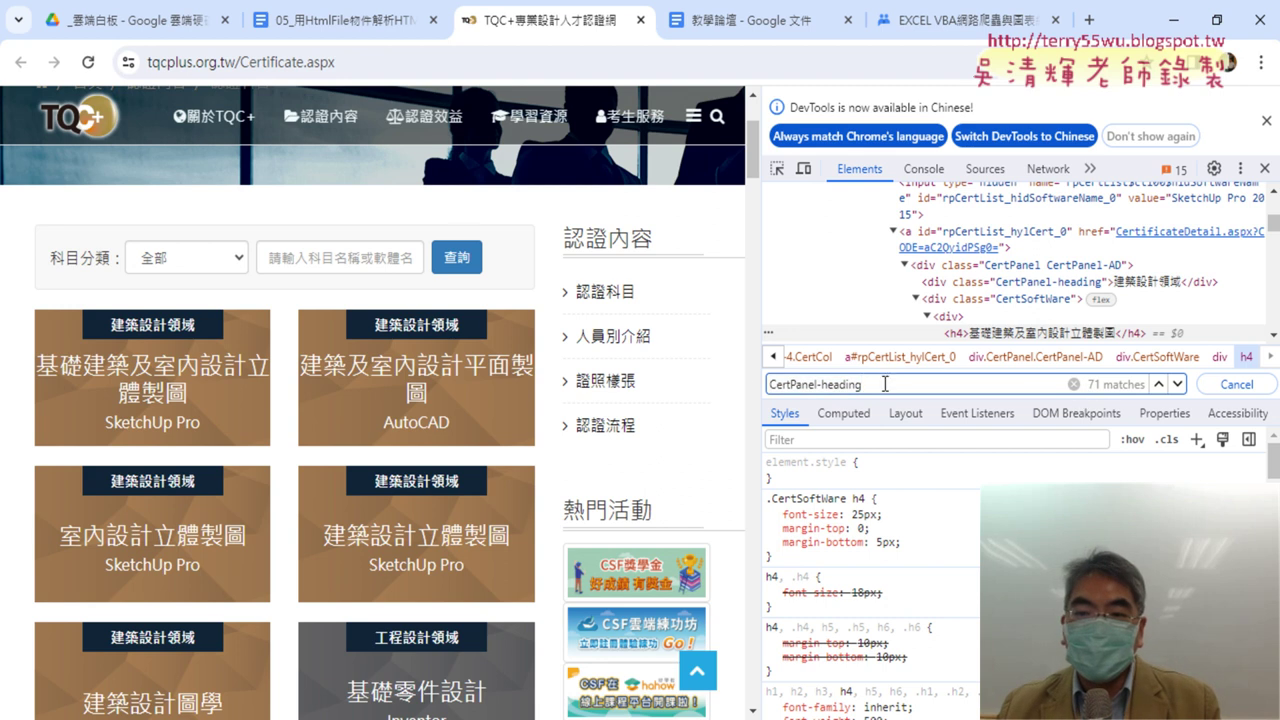
drag(885, 384, 745, 381)
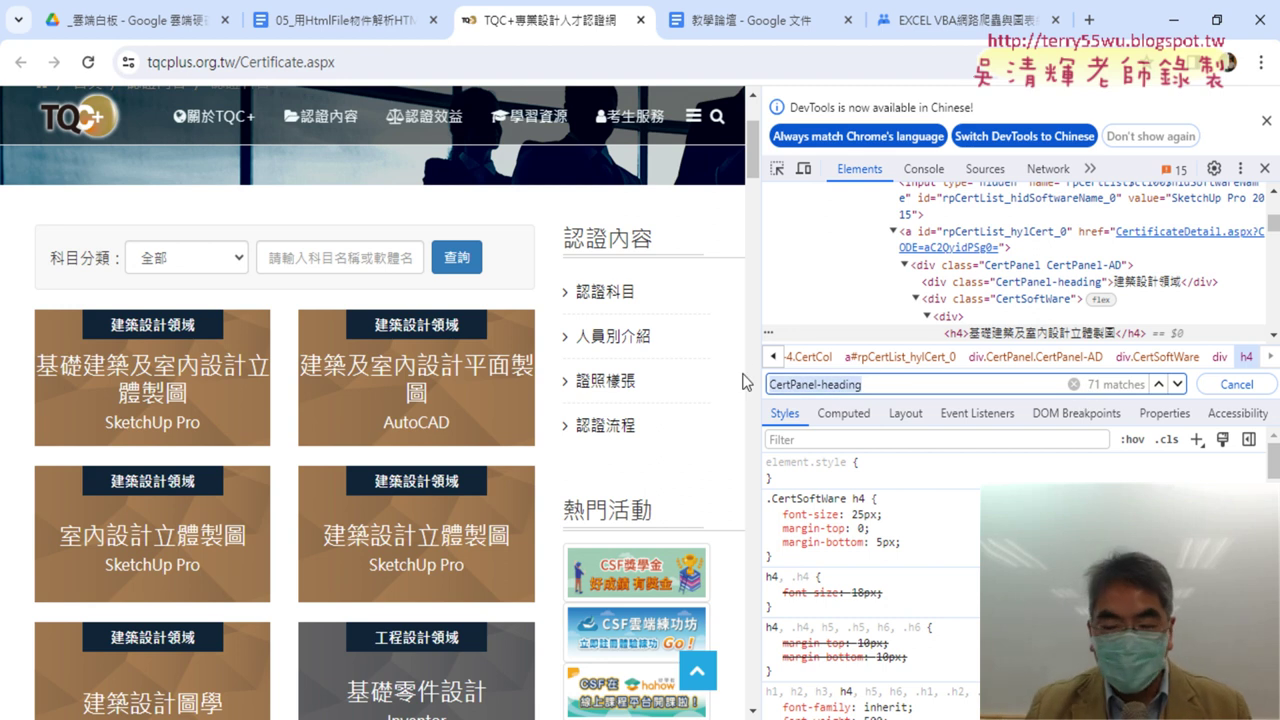
text(<h)
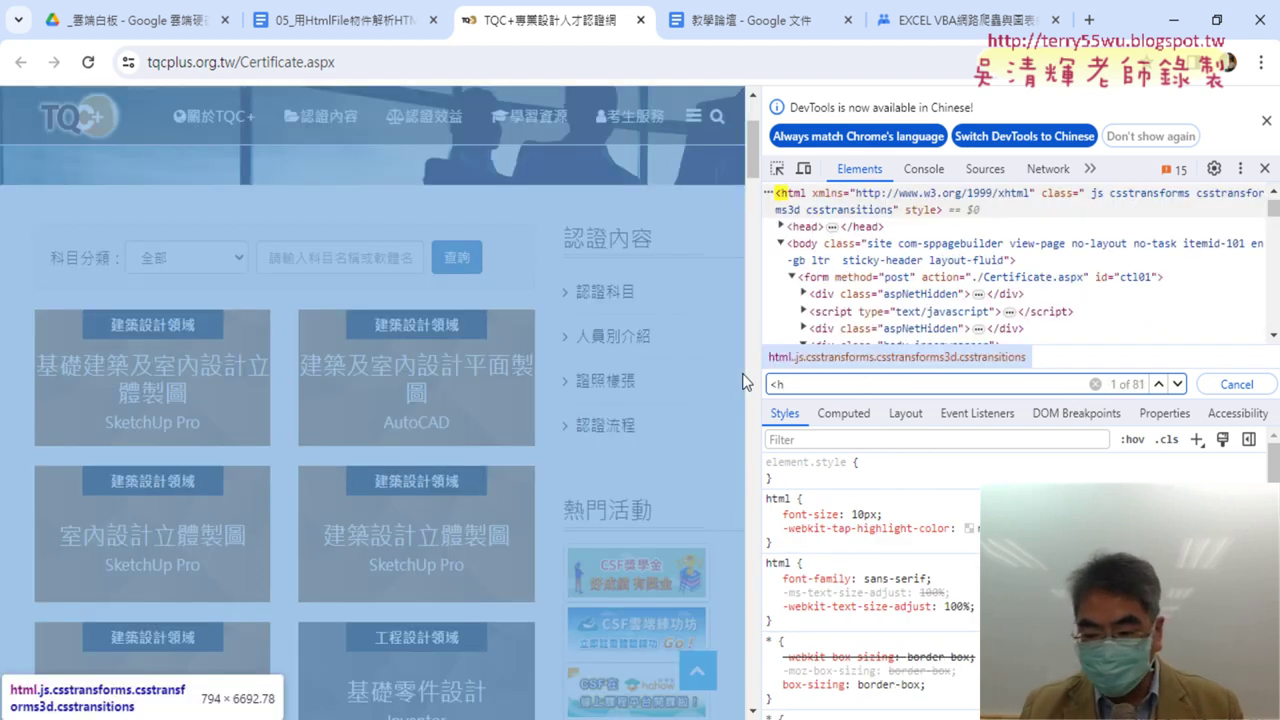
text(4)
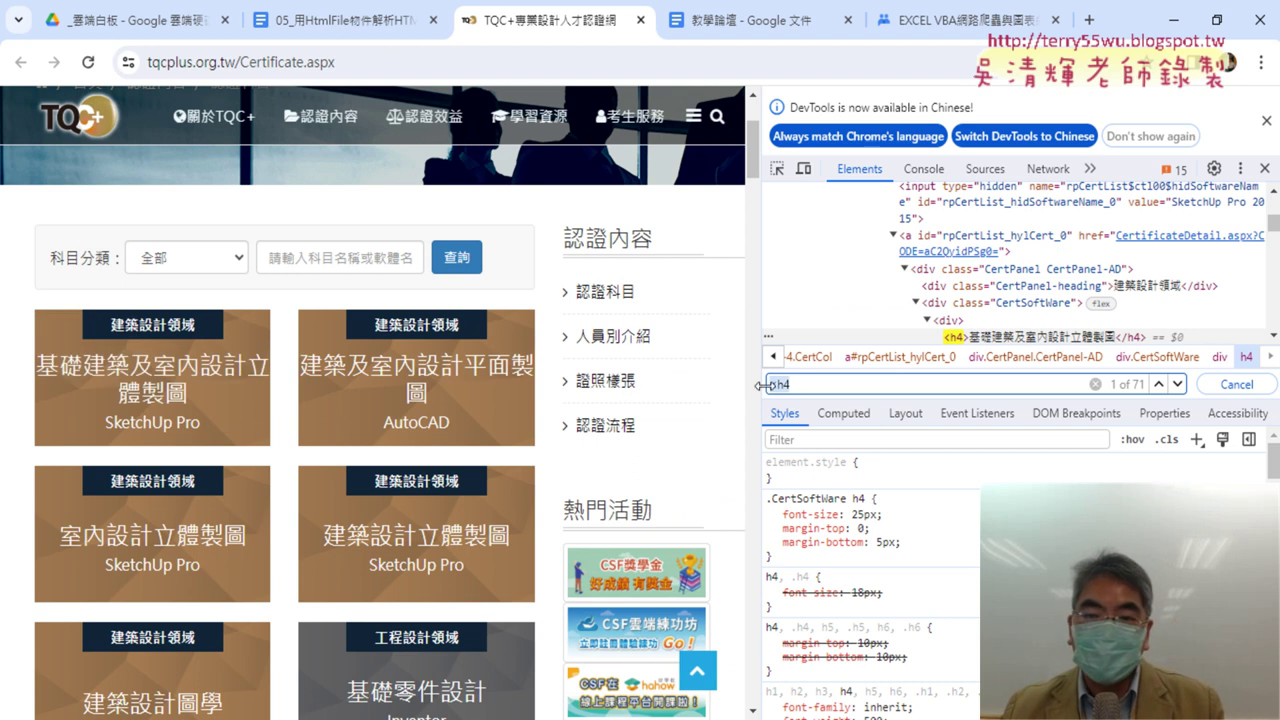
triple_click(791, 386)
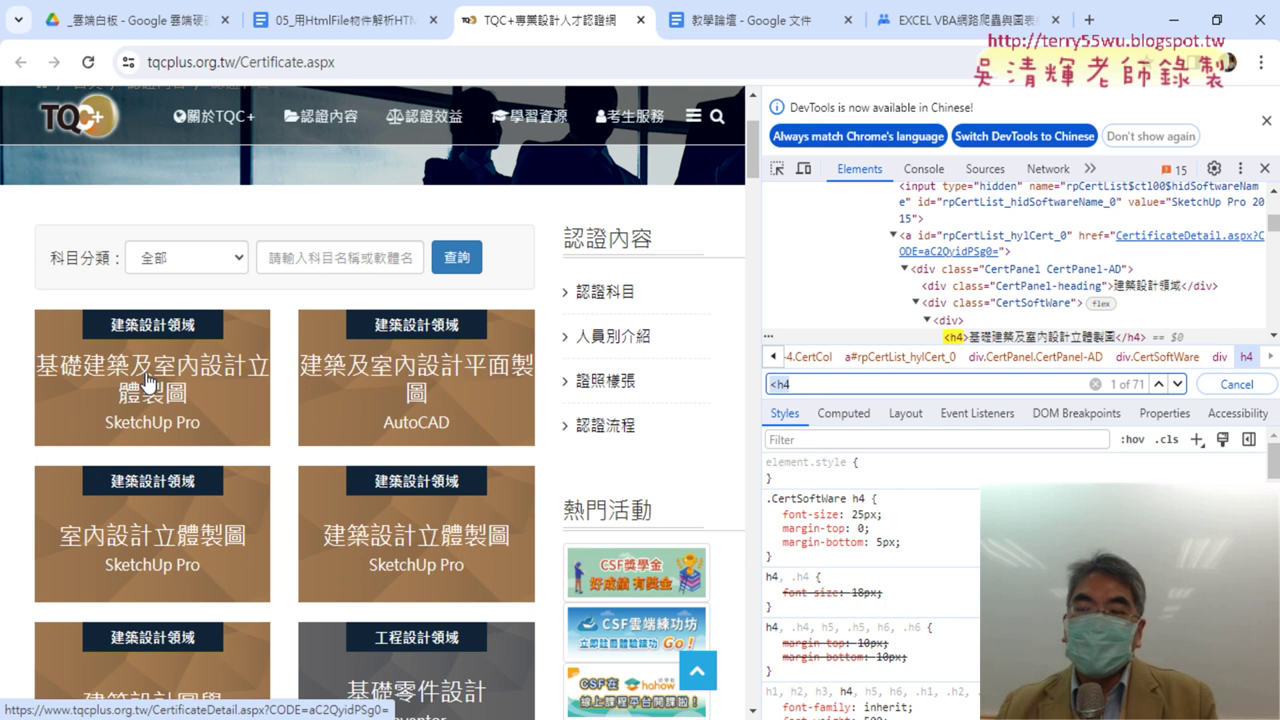
click(1274, 340)
click(1274, 340)
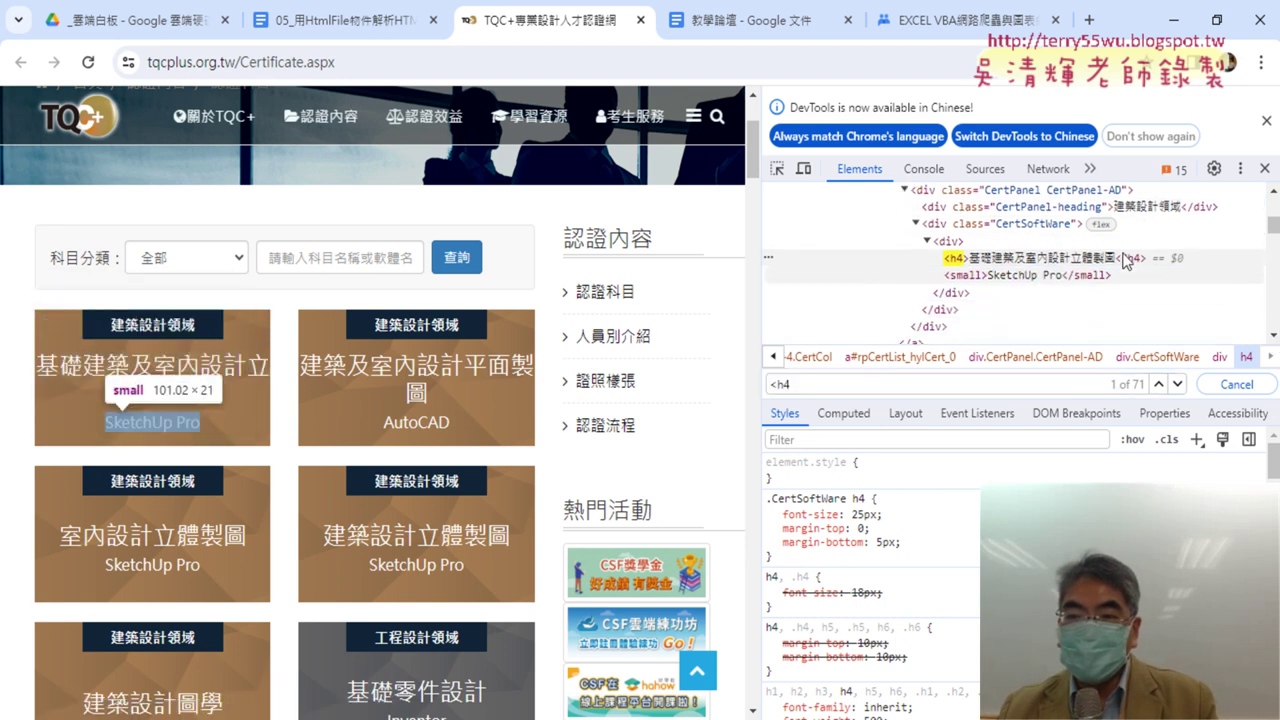
click(1049, 257)
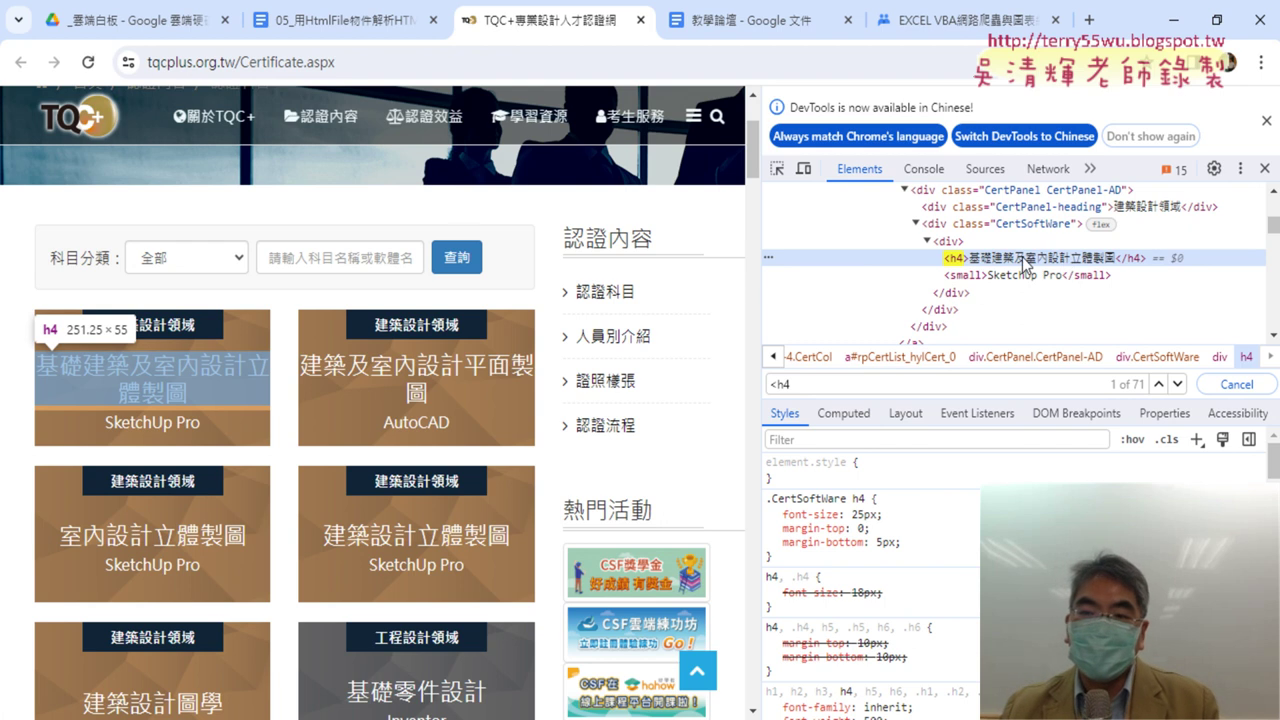
Step: Inspect the card's SketchUp Pro software label to reveal its <small> element
right_click(124, 422)
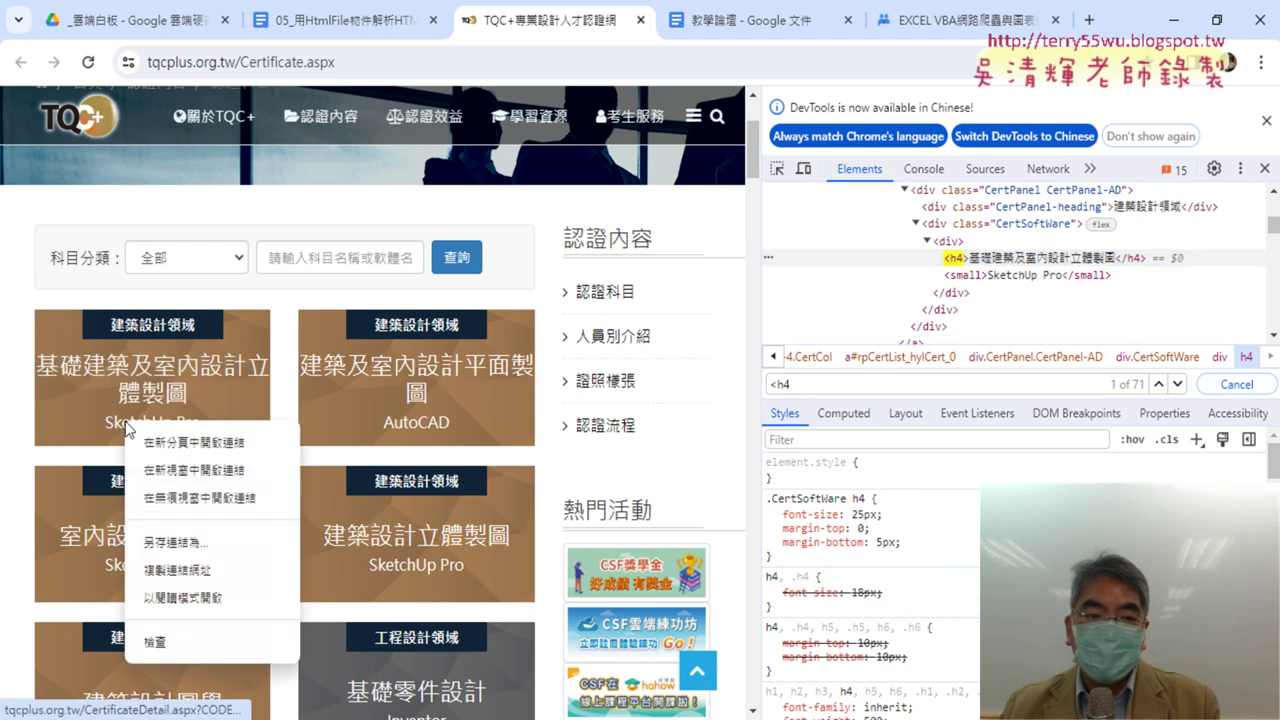
click(160, 643)
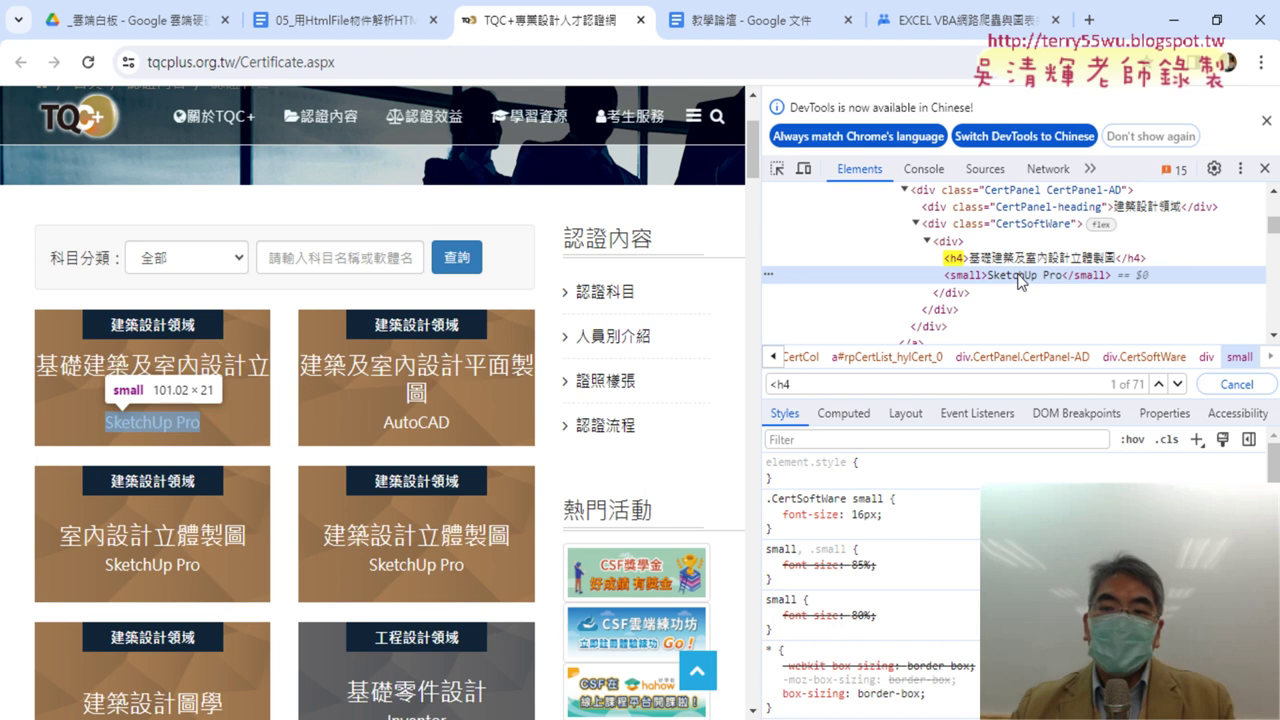
right_click(417, 212)
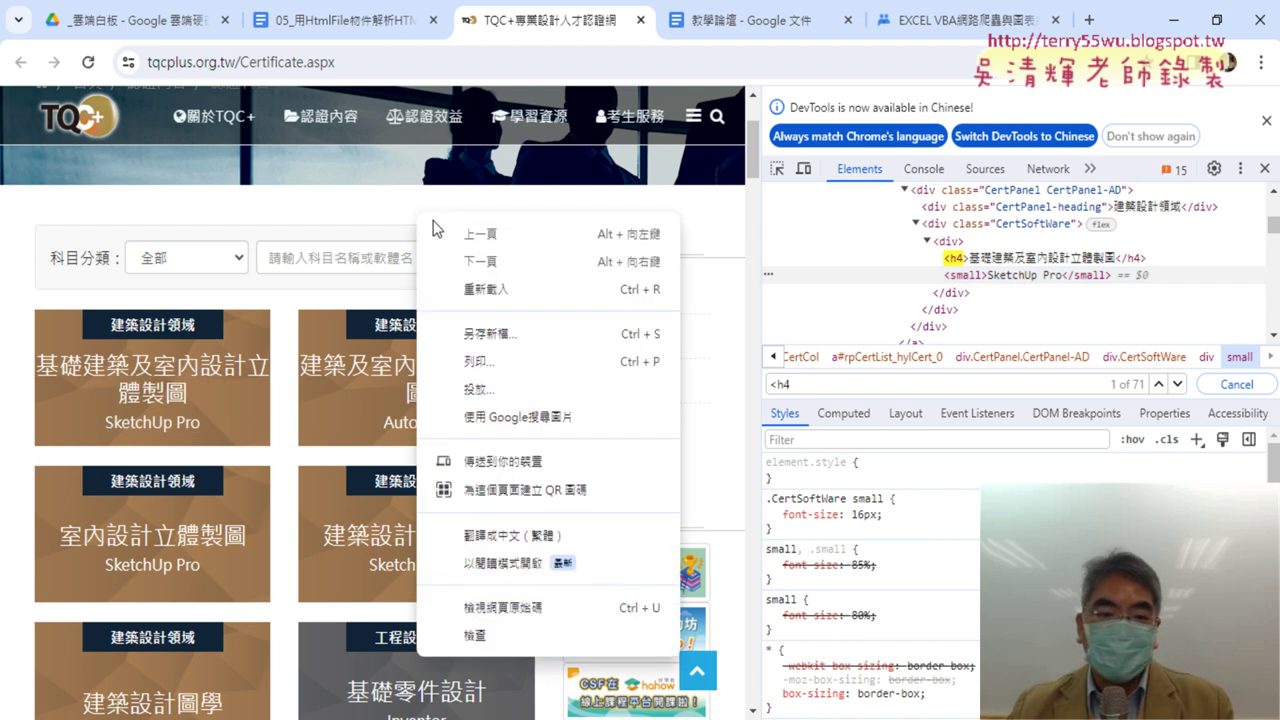
click(505, 608)
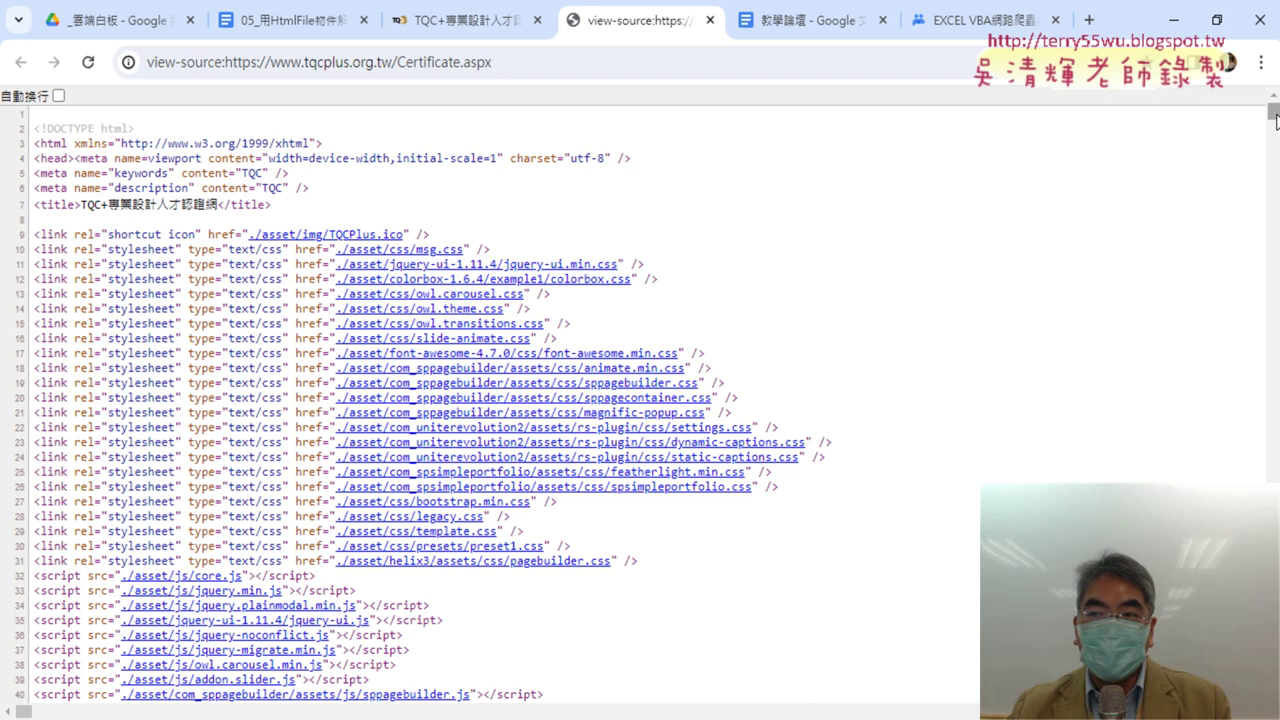
drag(1274, 115, 1274, 700)
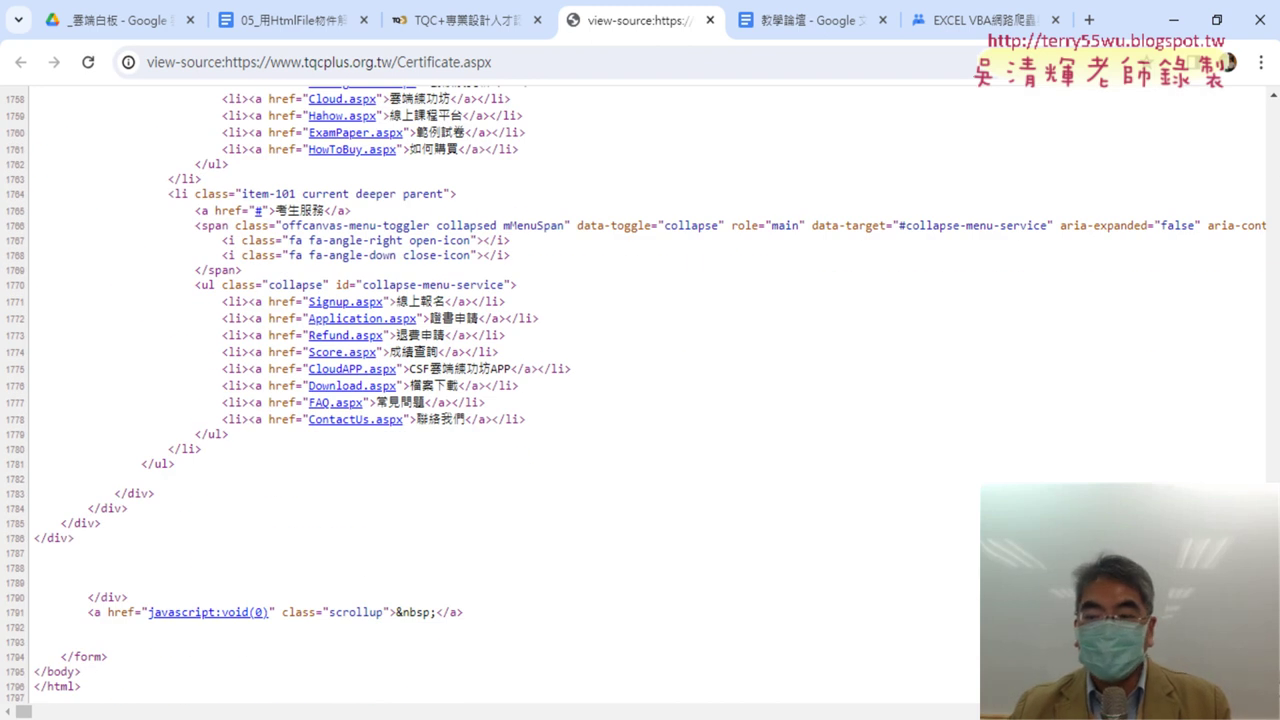
key(F5)
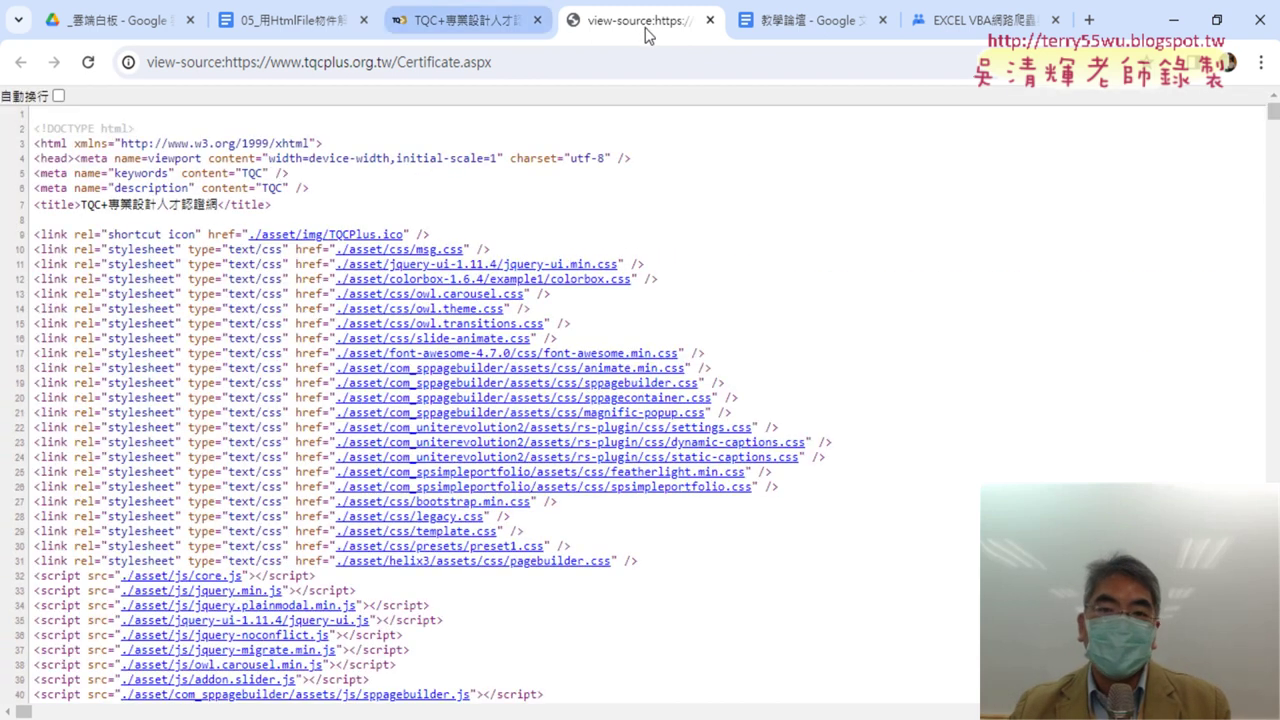
click(710, 20)
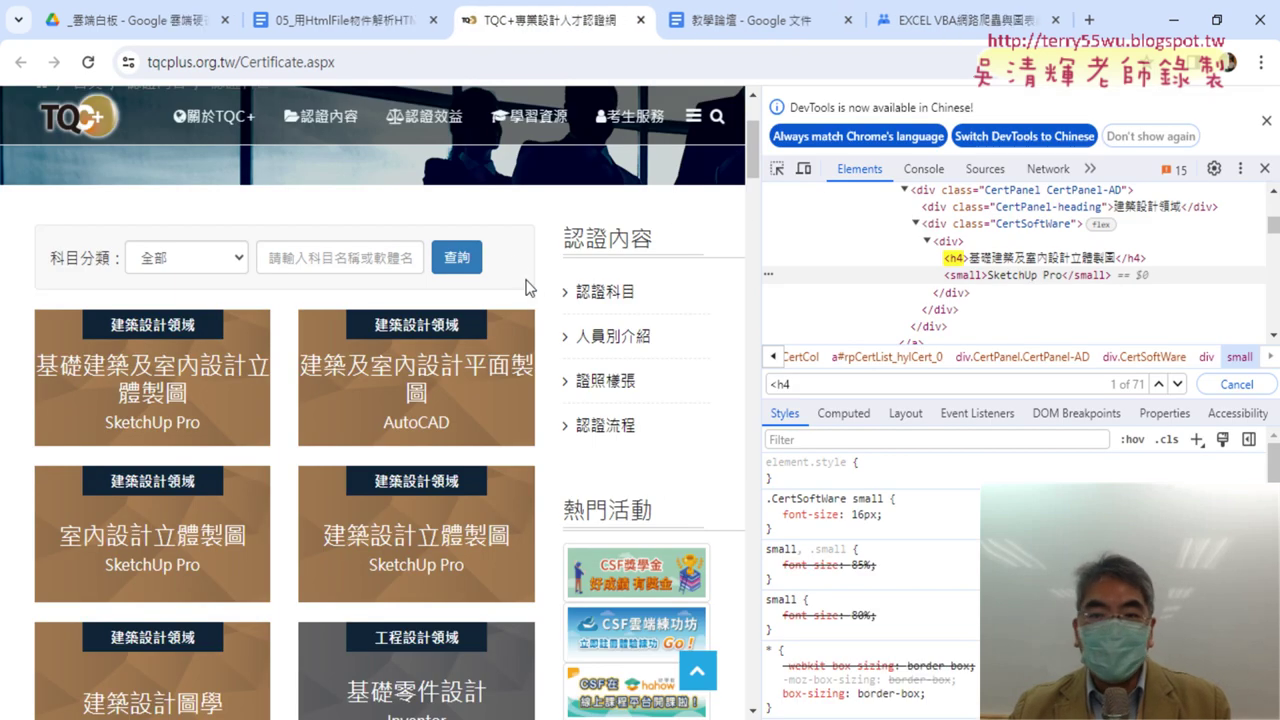
Step: Reopen DevTools on the first course card and scroll to its CertPanel-AD div with the 建築設計領域 heading
key(F12)
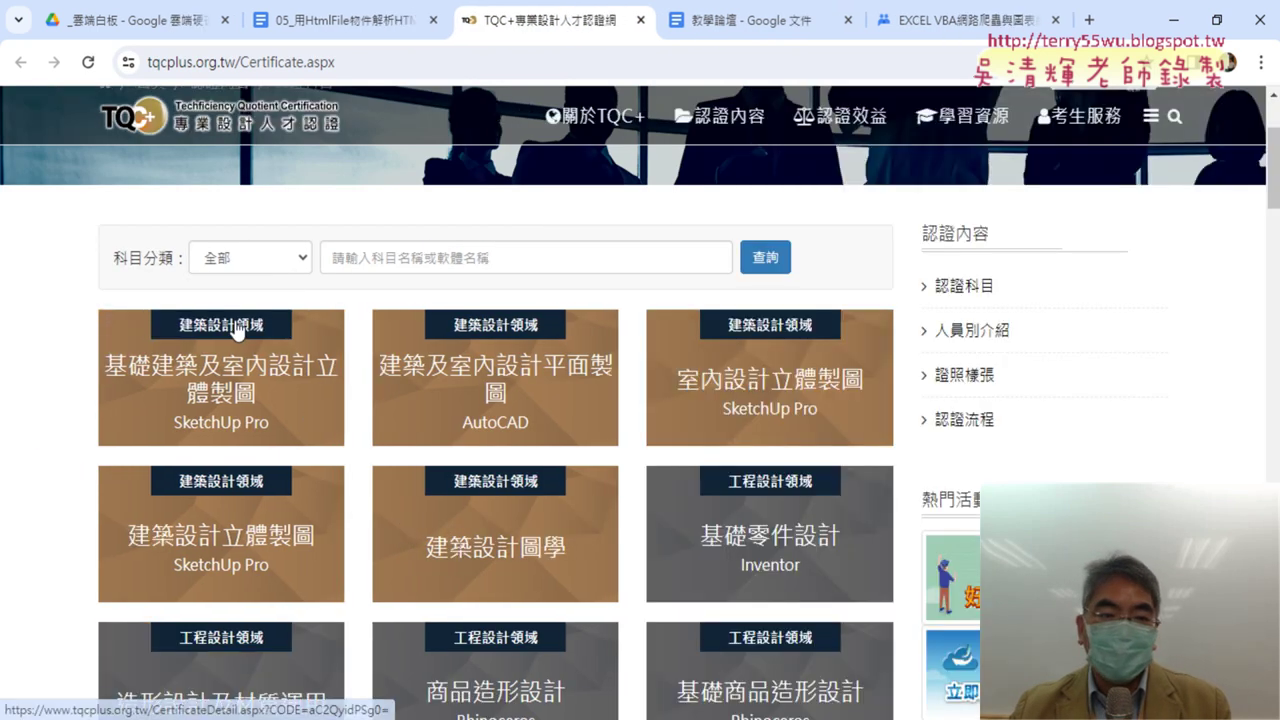
right_click(237, 331)
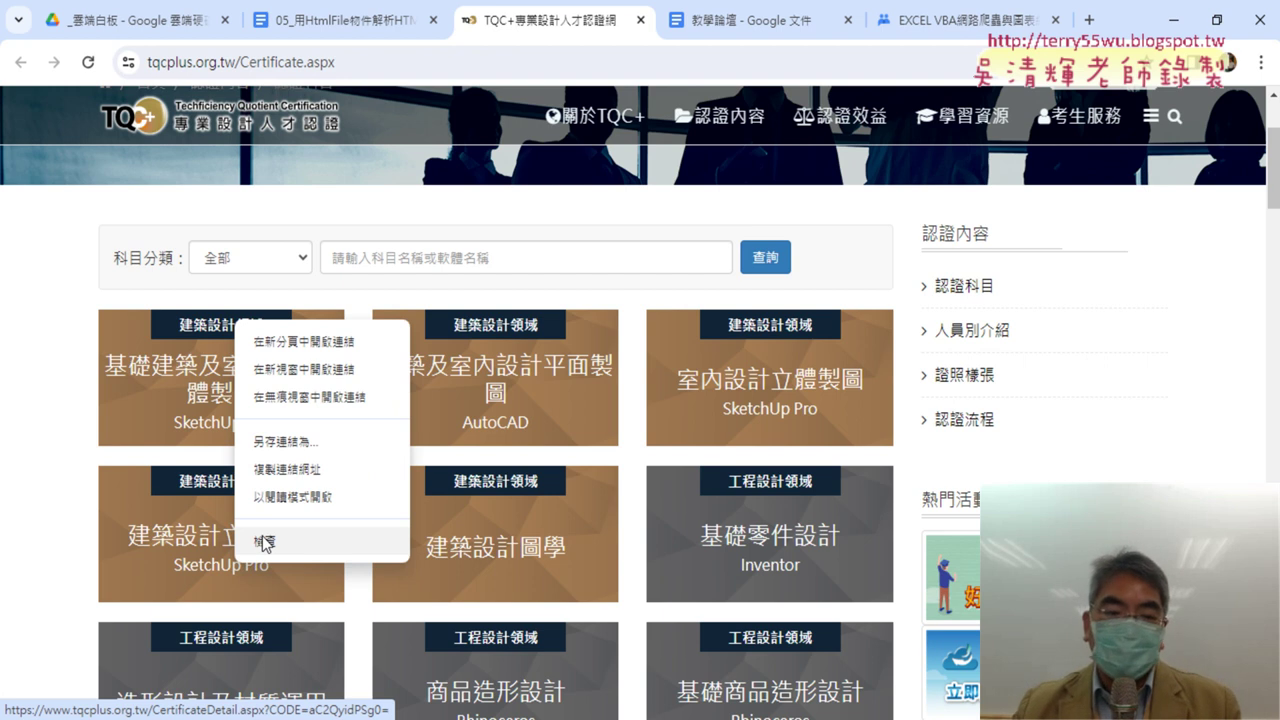
click(263, 543)
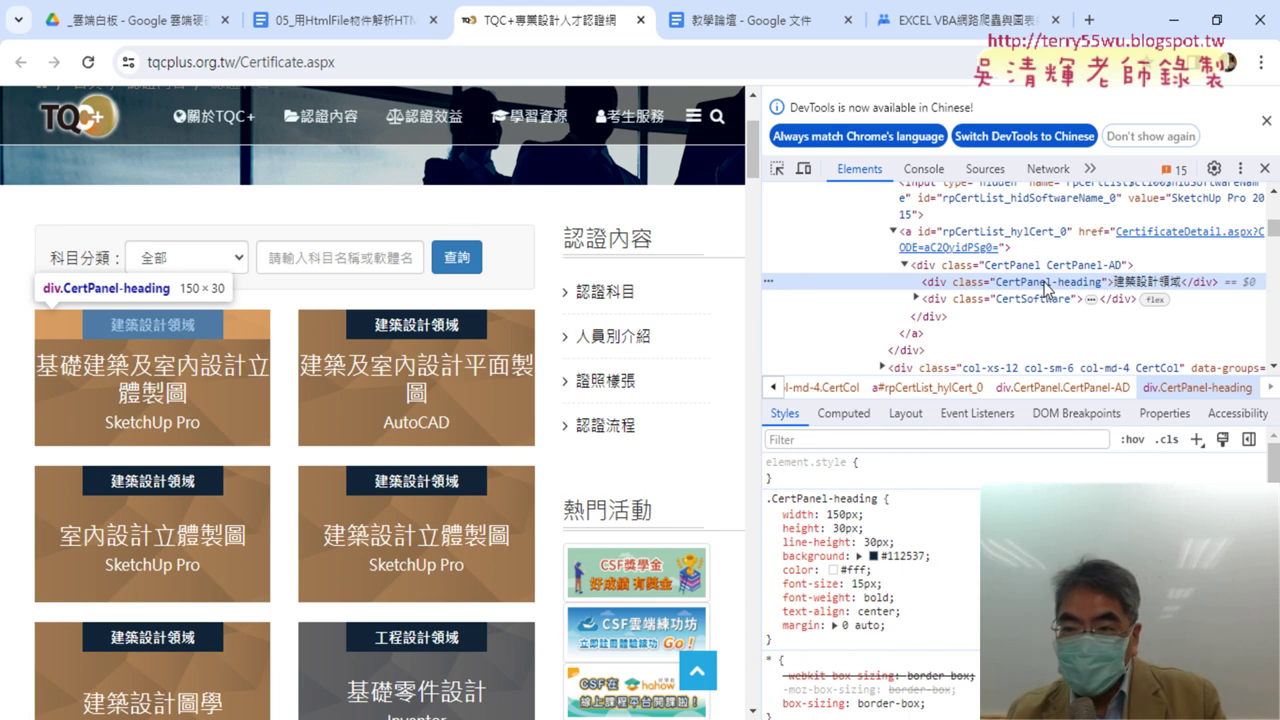
scroll(1045, 288, up, 2)
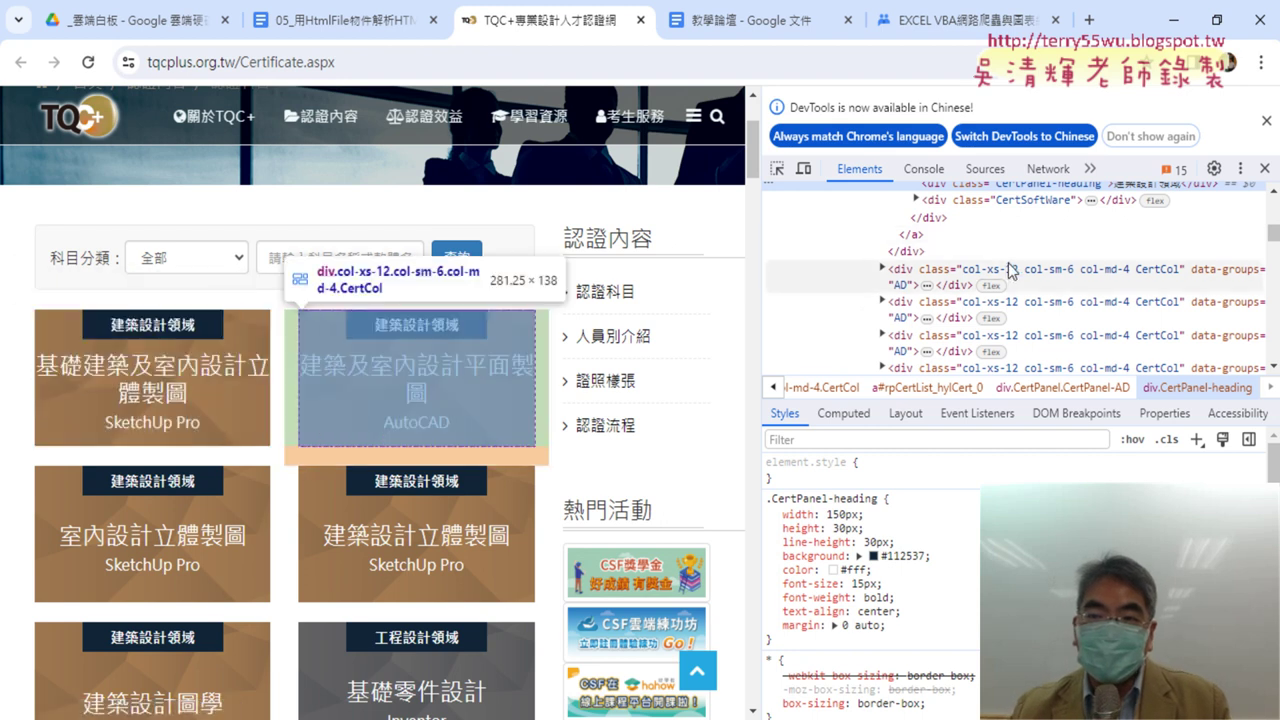
scroll(990, 270, up, 2)
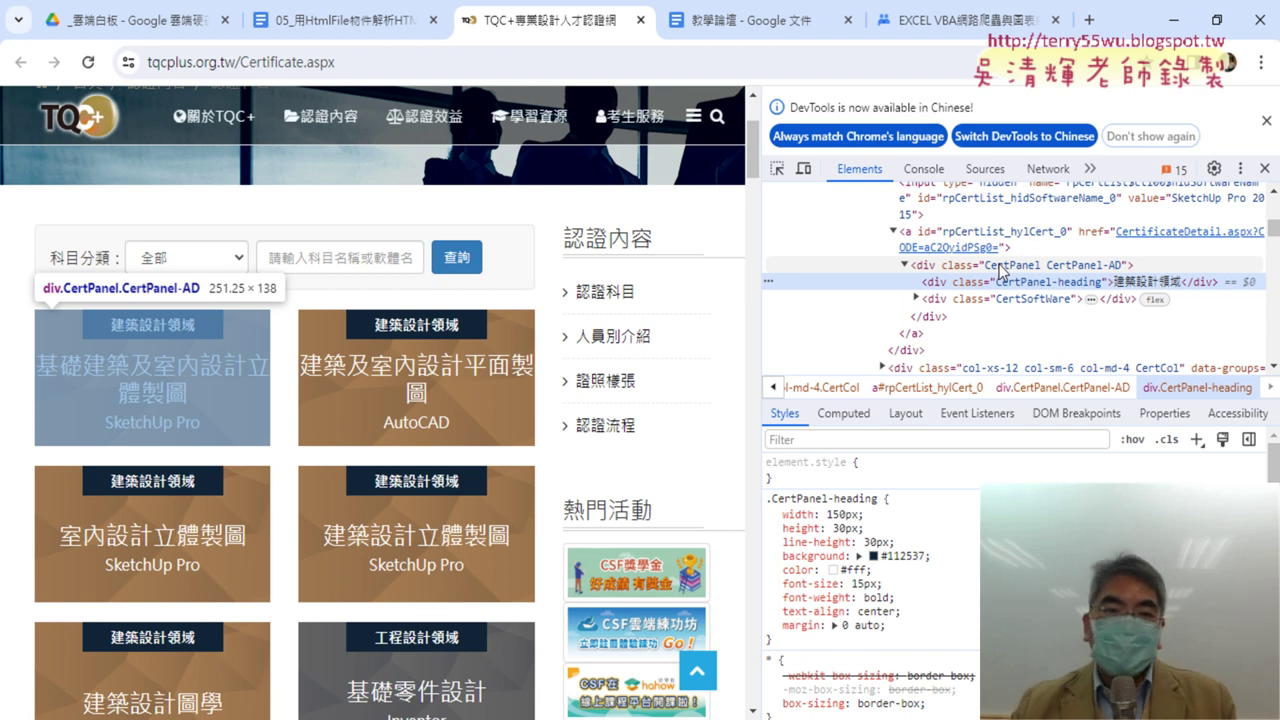
Step: Scroll the 05_用HtmlFile notes to the first VBA Sub line, then minimize Chrome to show Excel
click(345, 20)
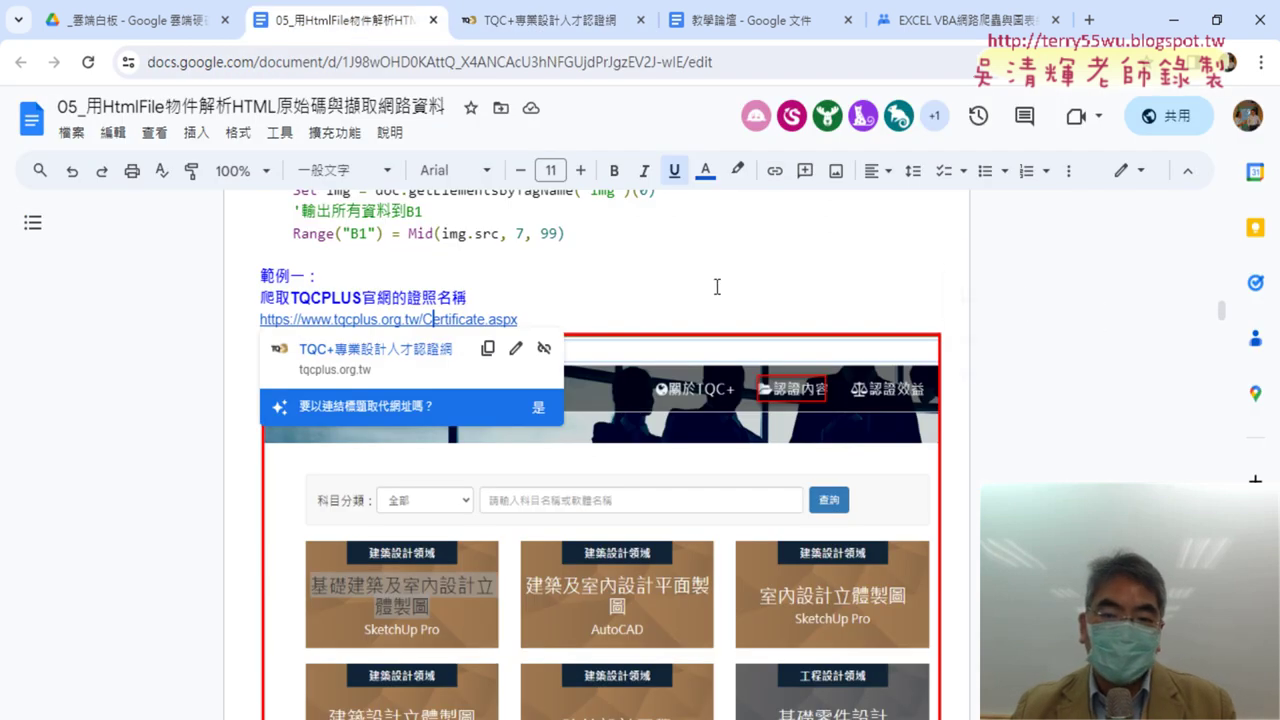
scroll(1024, 430, down, 4)
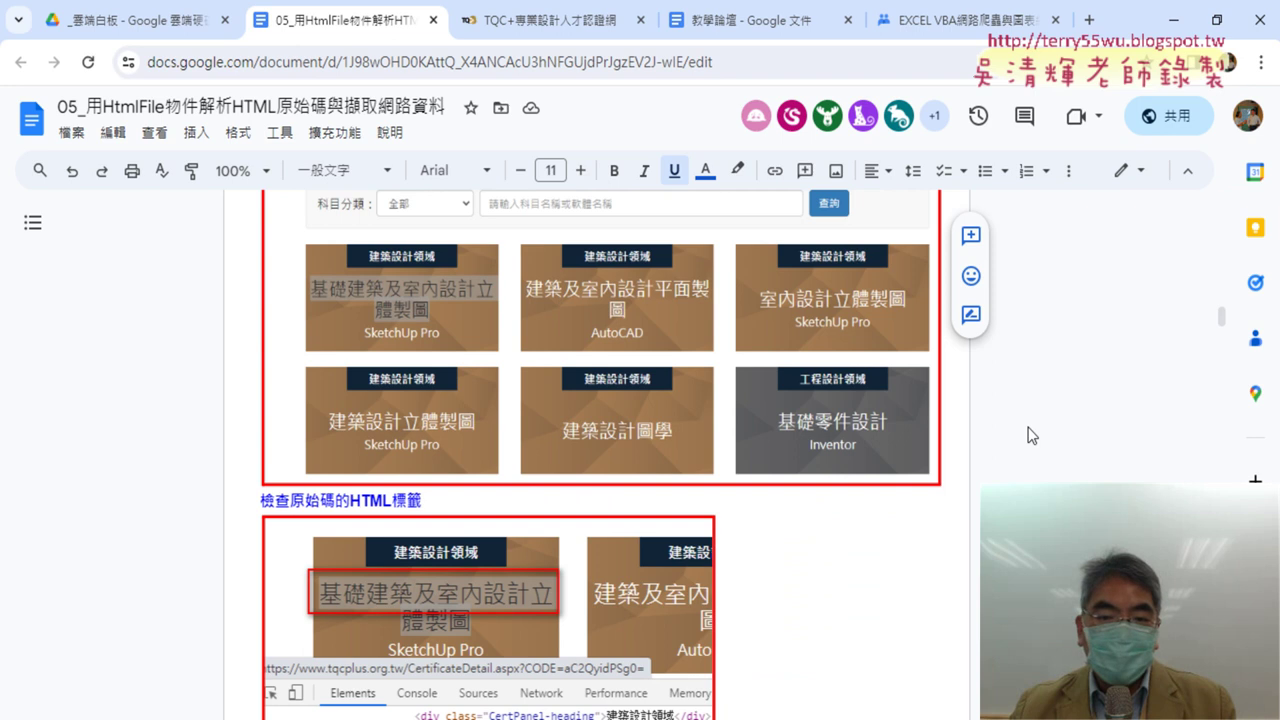
scroll(1024, 430, down, 4)
scroll(1022, 419, down, 3)
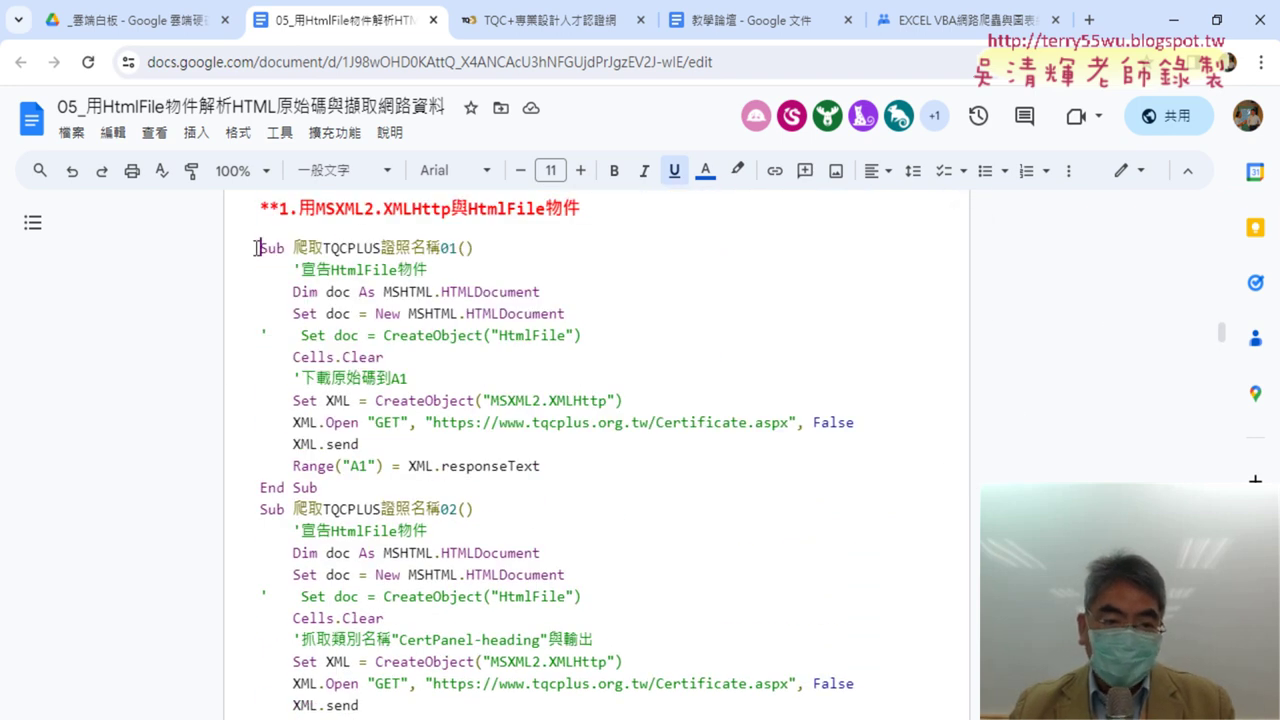
drag(257, 247, 480, 248)
click(641, 401)
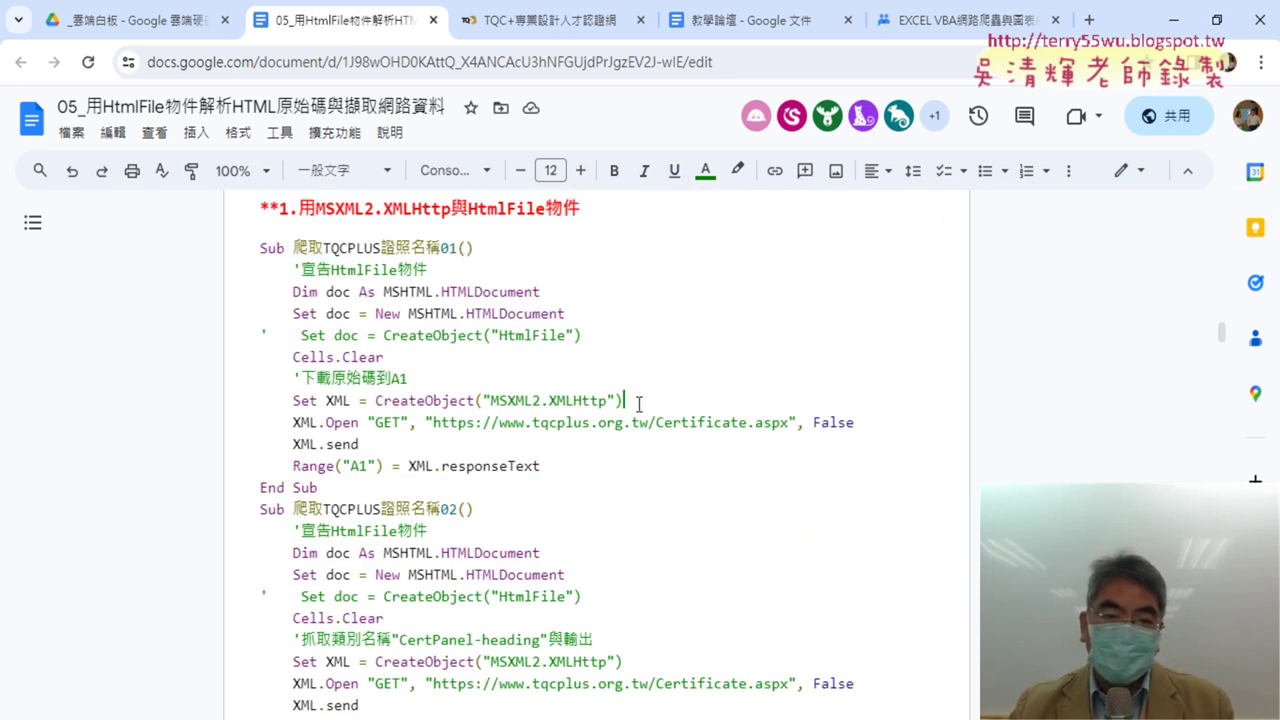
click(1170, 20)
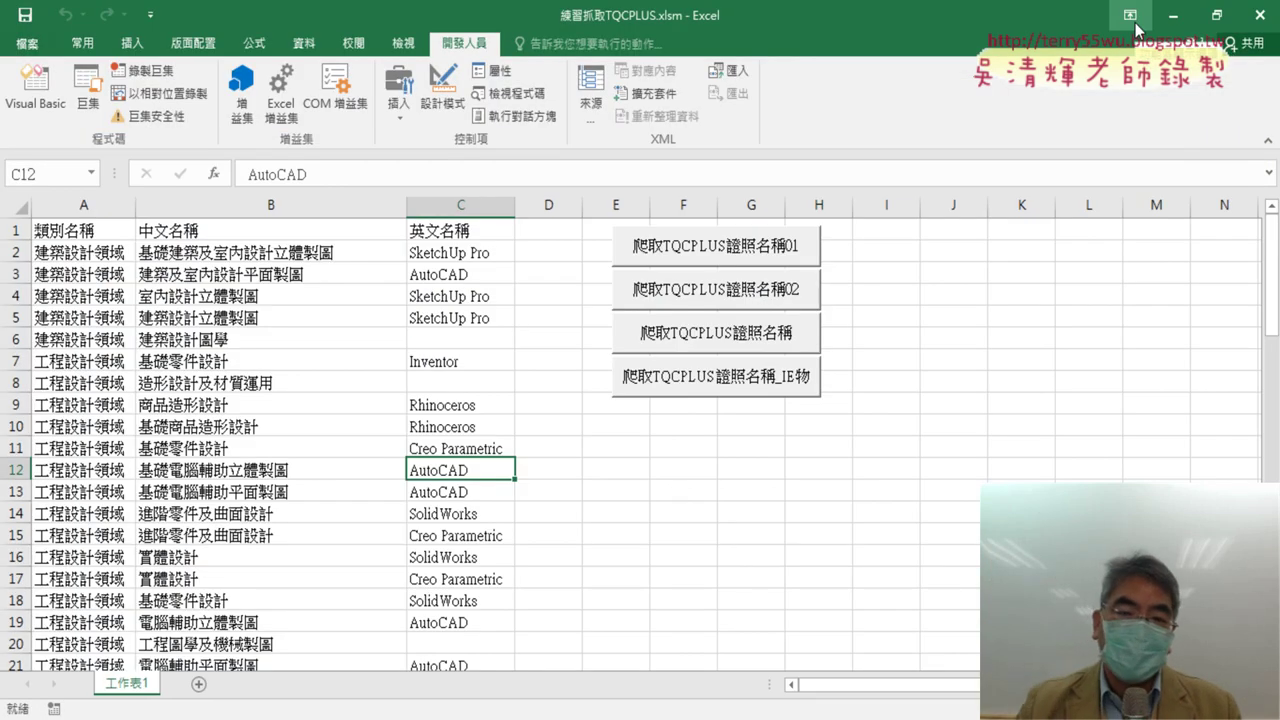
Step: Clear the whole worksheet and run 爬取TQCPLUS證照名稱01 to load the page HTML into A1
click(7, 205)
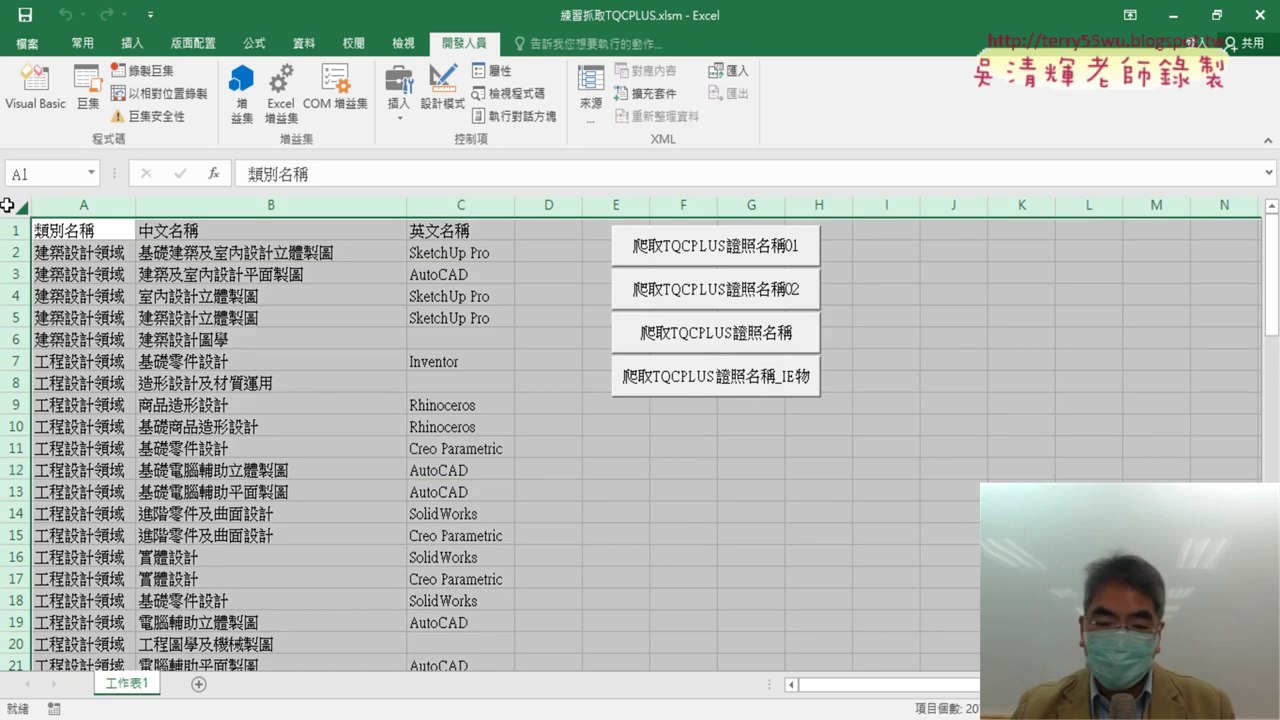
key(Delete)
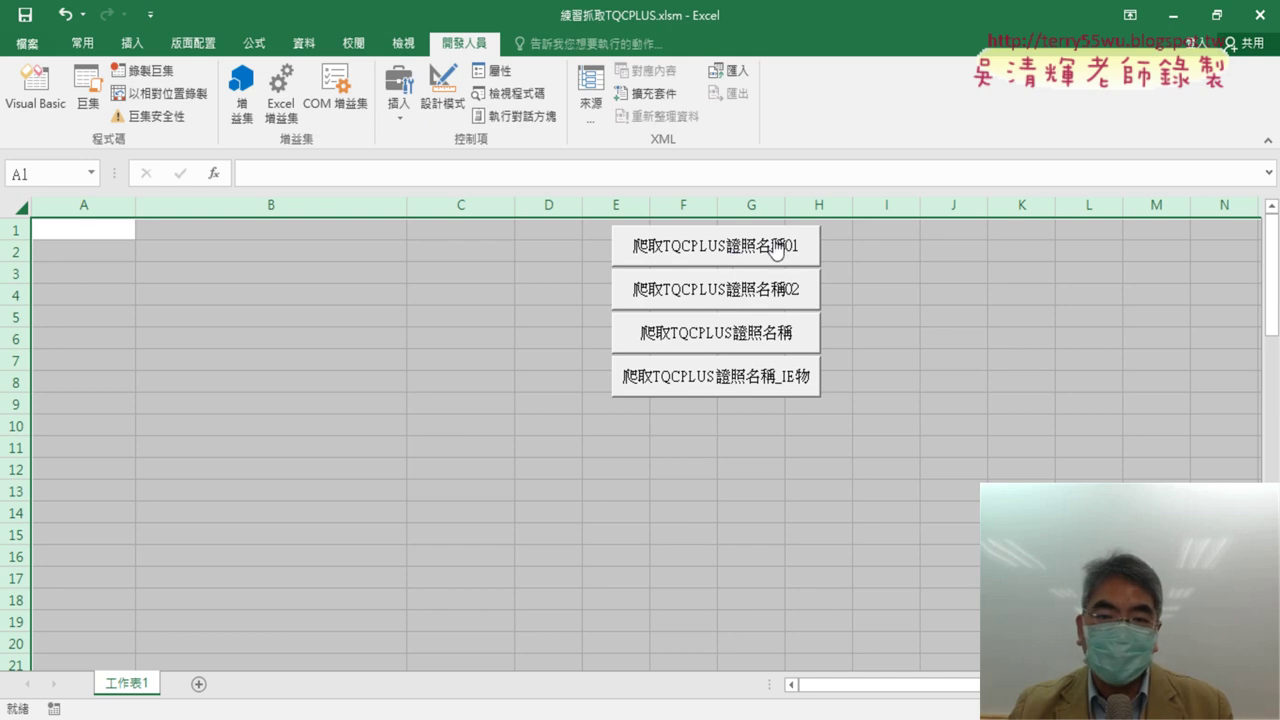
click(768, 250)
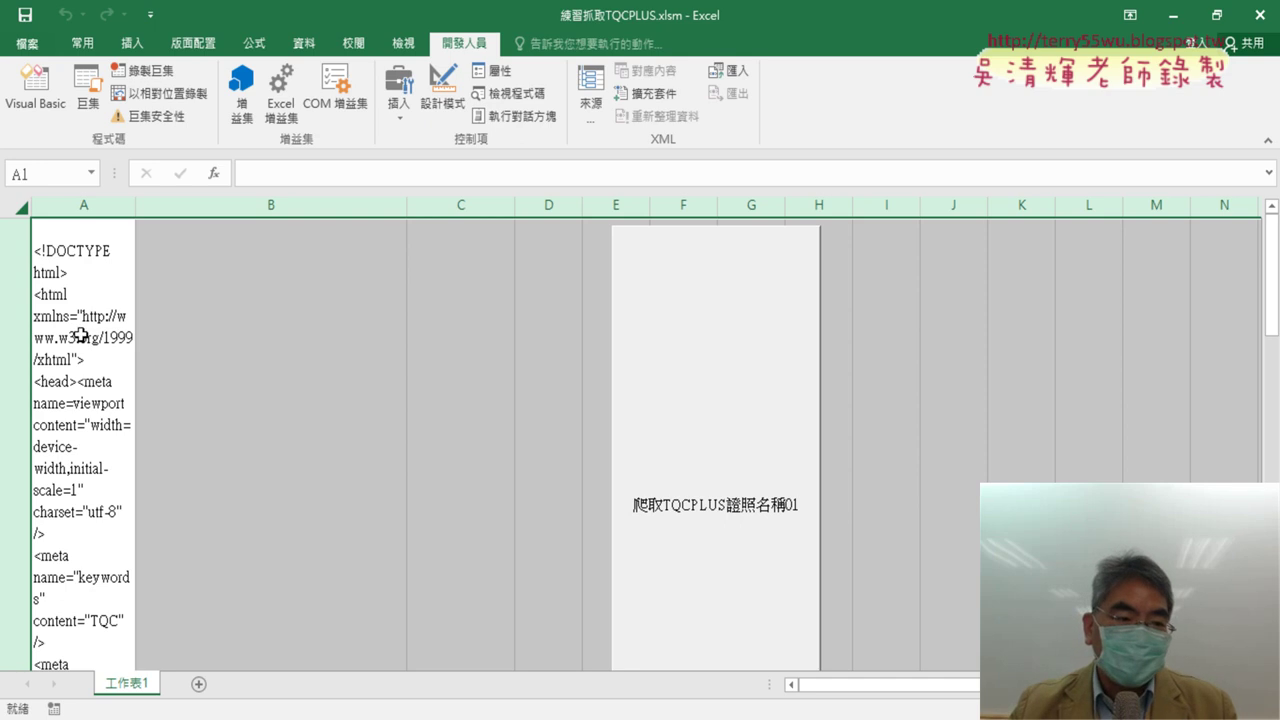
Step: Clear A1, make all four macro buttons not move or size with cells, and view the first button's macro
click(81, 333)
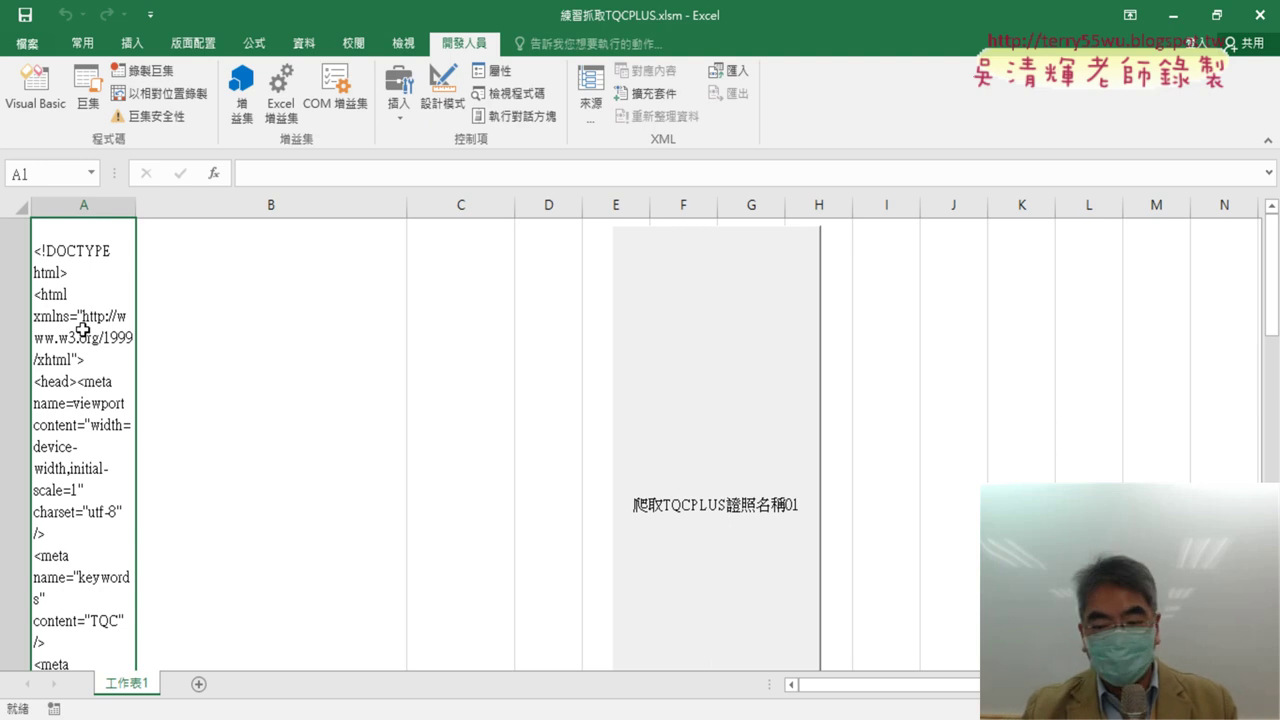
key(Delete)
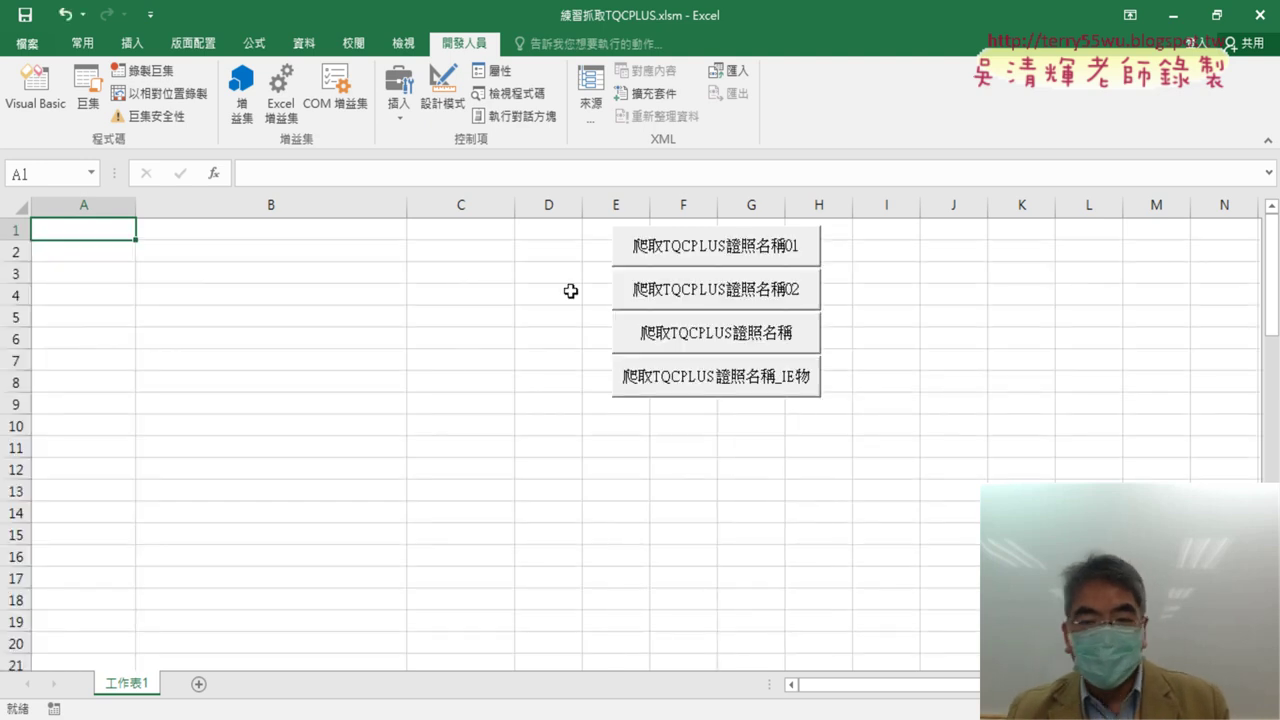
ctrl+click(760, 248)
ctrl+click(757, 302)
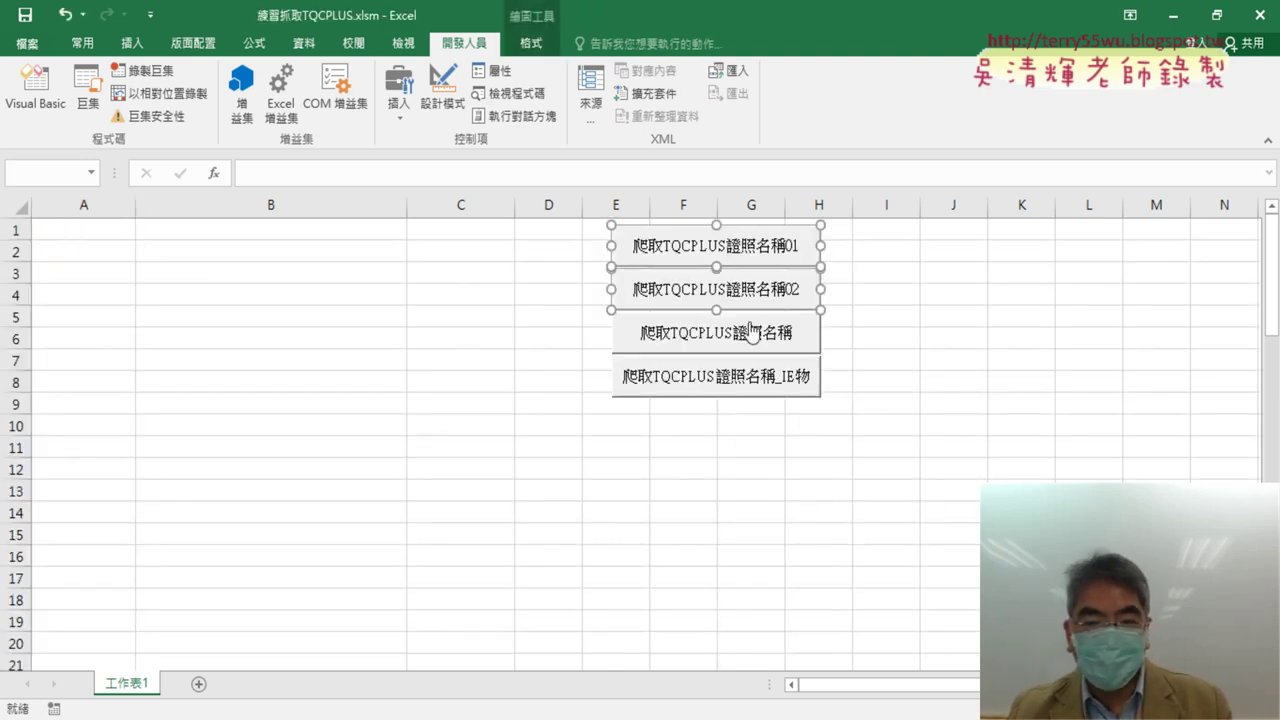
ctrl+click(750, 340)
ctrl+click(740, 388)
right_click(740, 388)
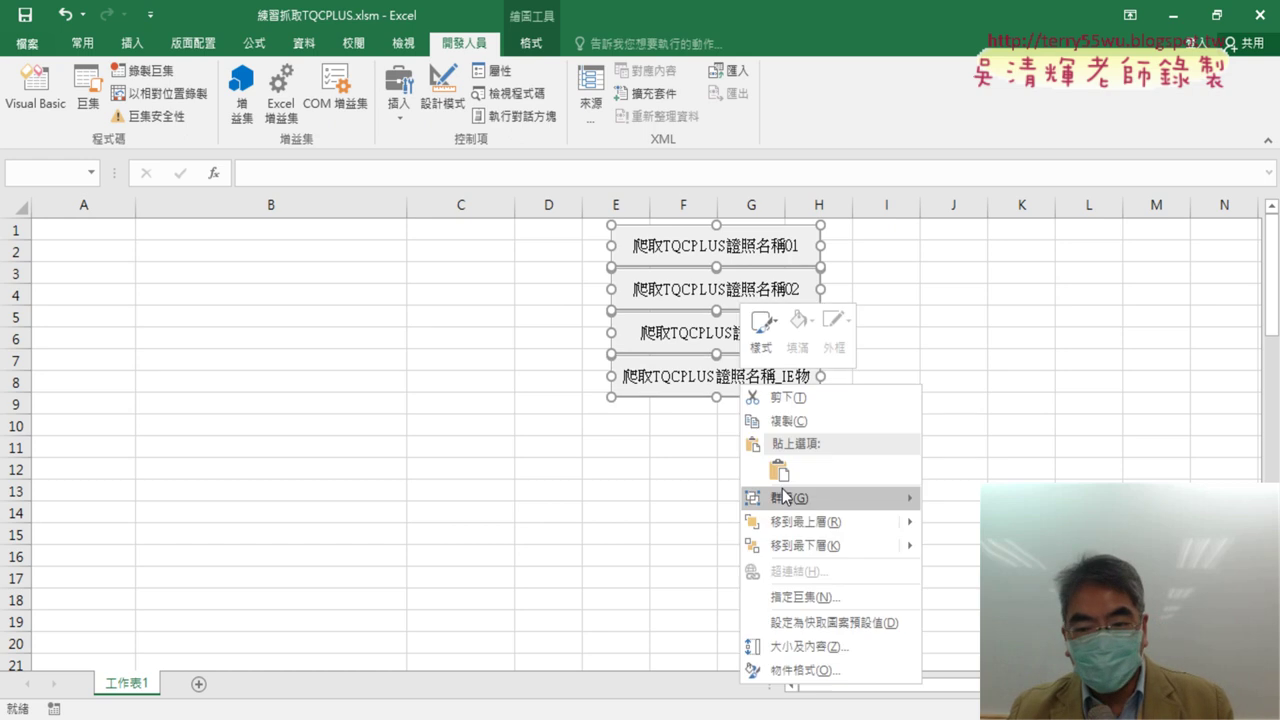
click(800, 680)
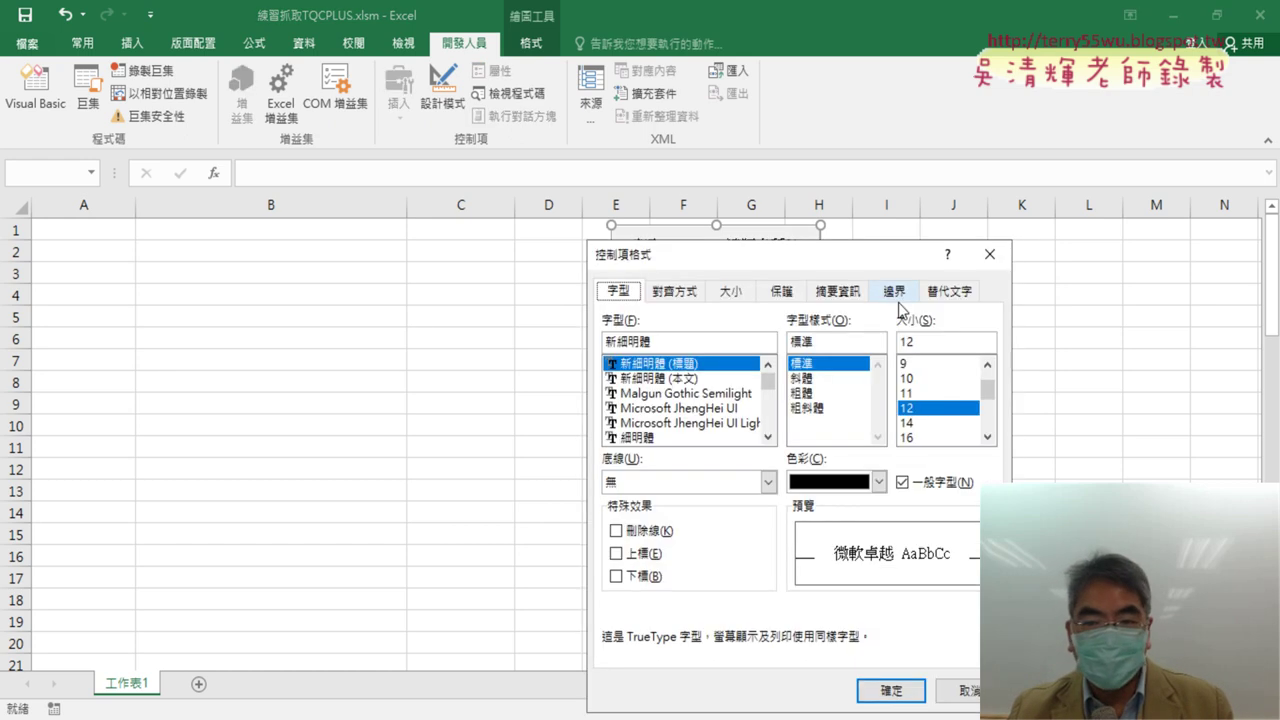
click(837, 291)
click(684, 395)
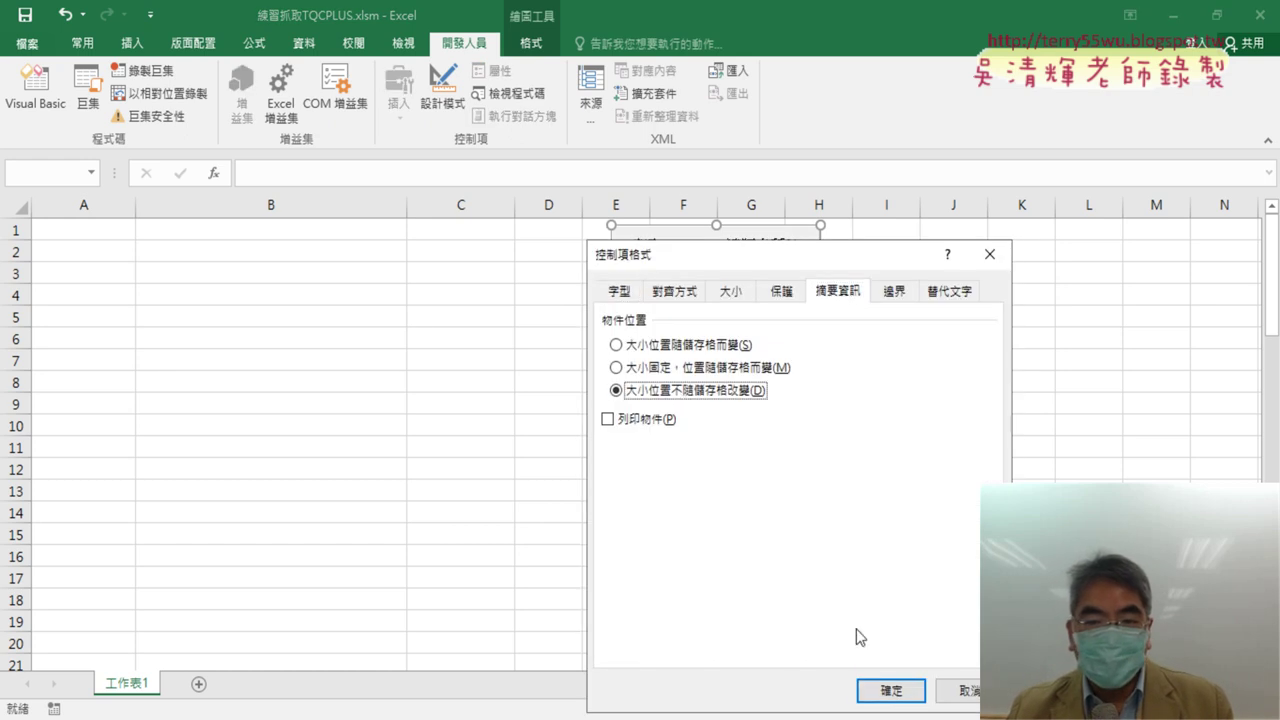
click(905, 692)
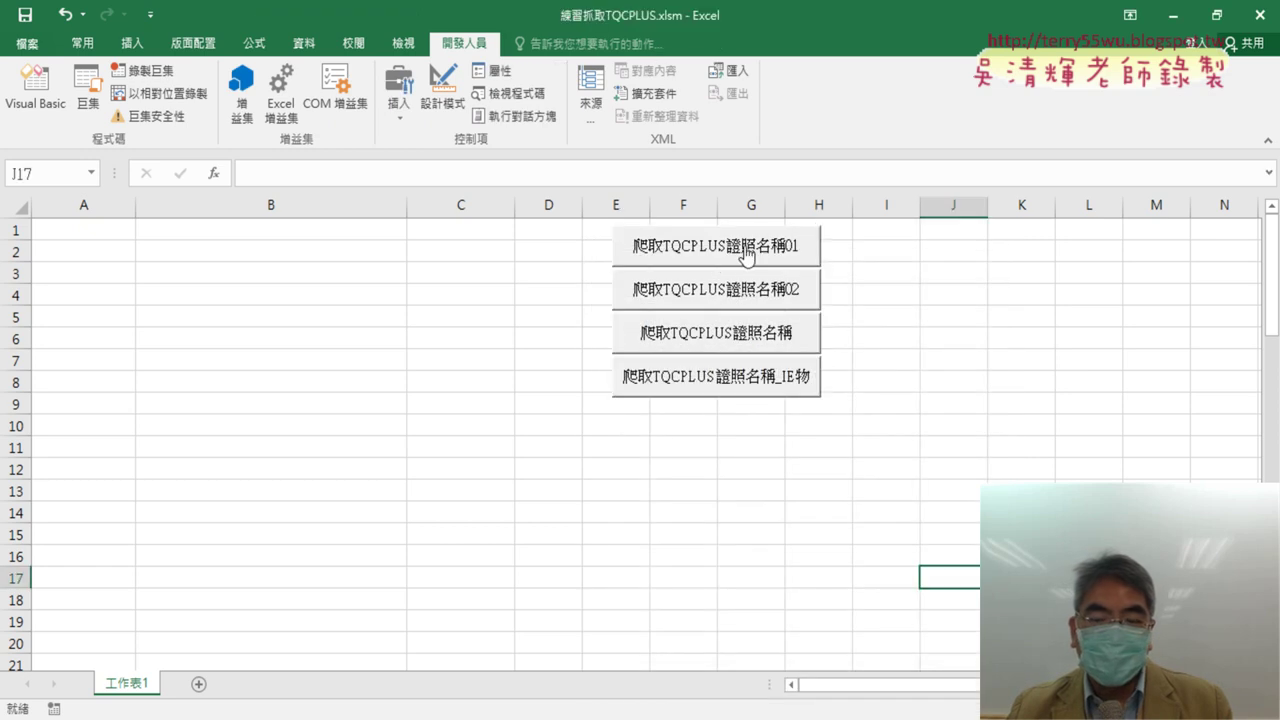
right_click(710, 248)
click(752, 412)
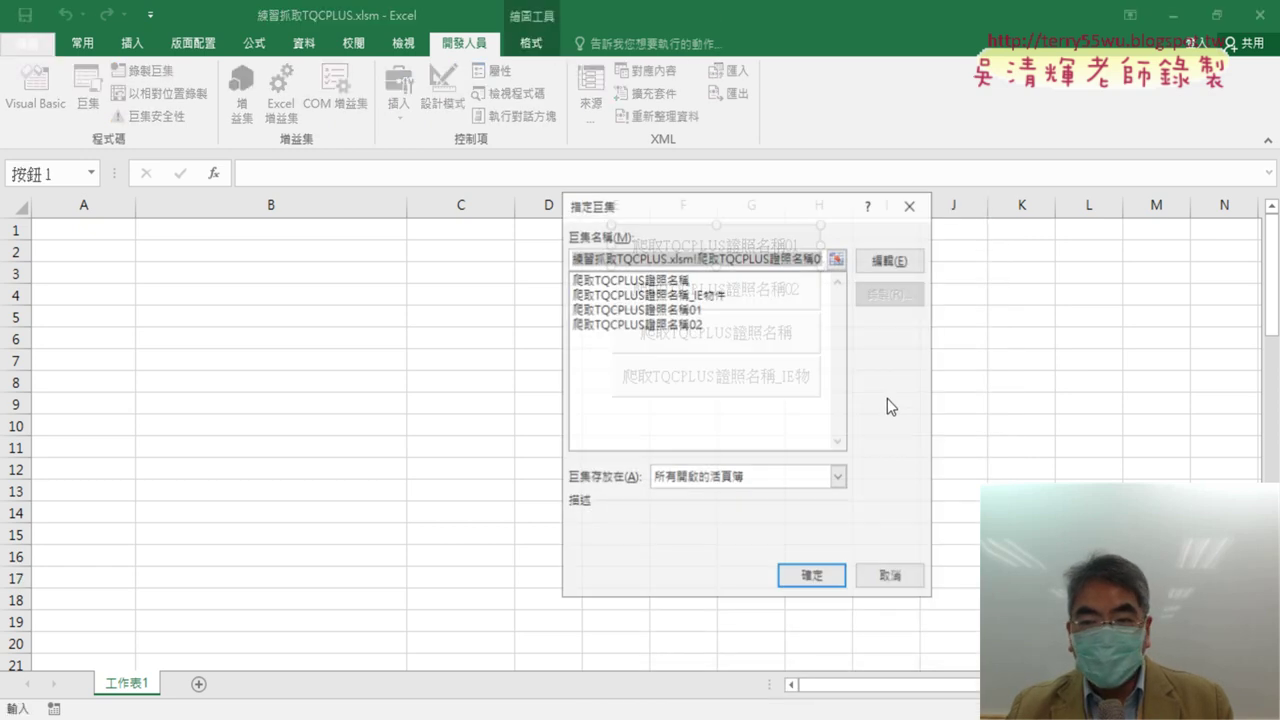
Step: Walk through 爬取TQCPLUS證照名稱01's XMLHttp, URL and responseText lines, then run it to refill A1
click(889, 260)
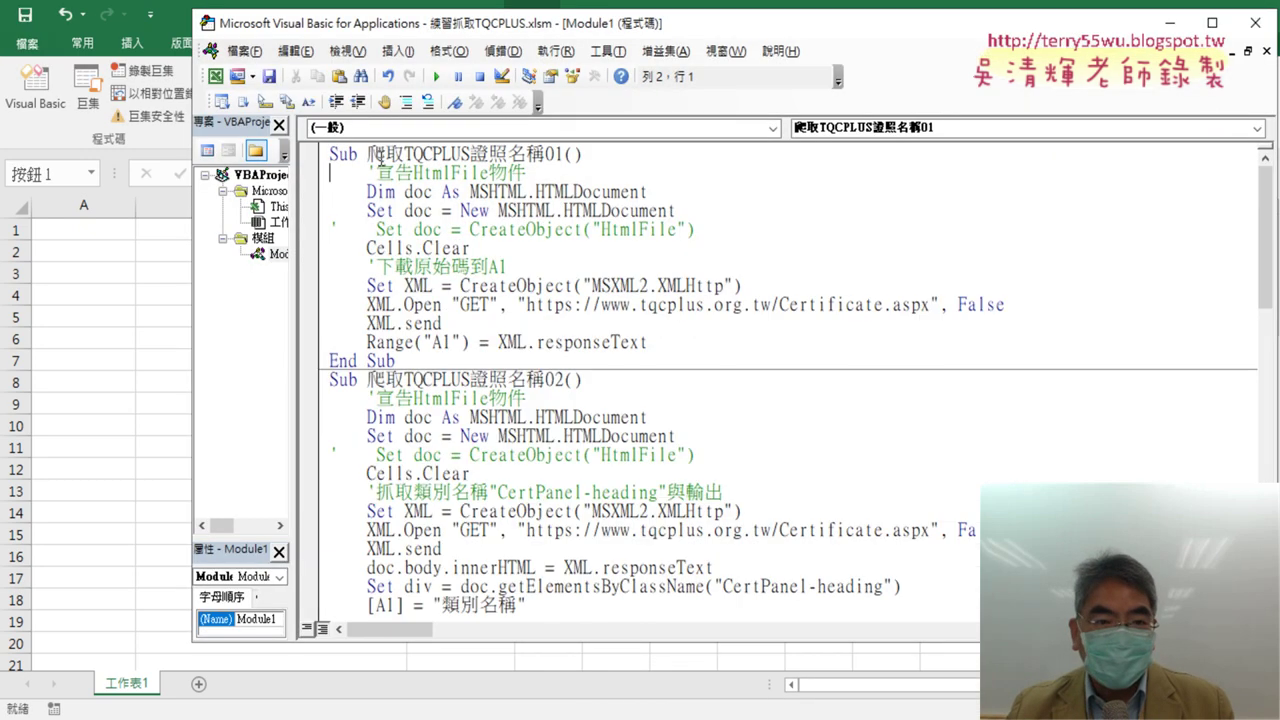
drag(367, 155, 545, 155)
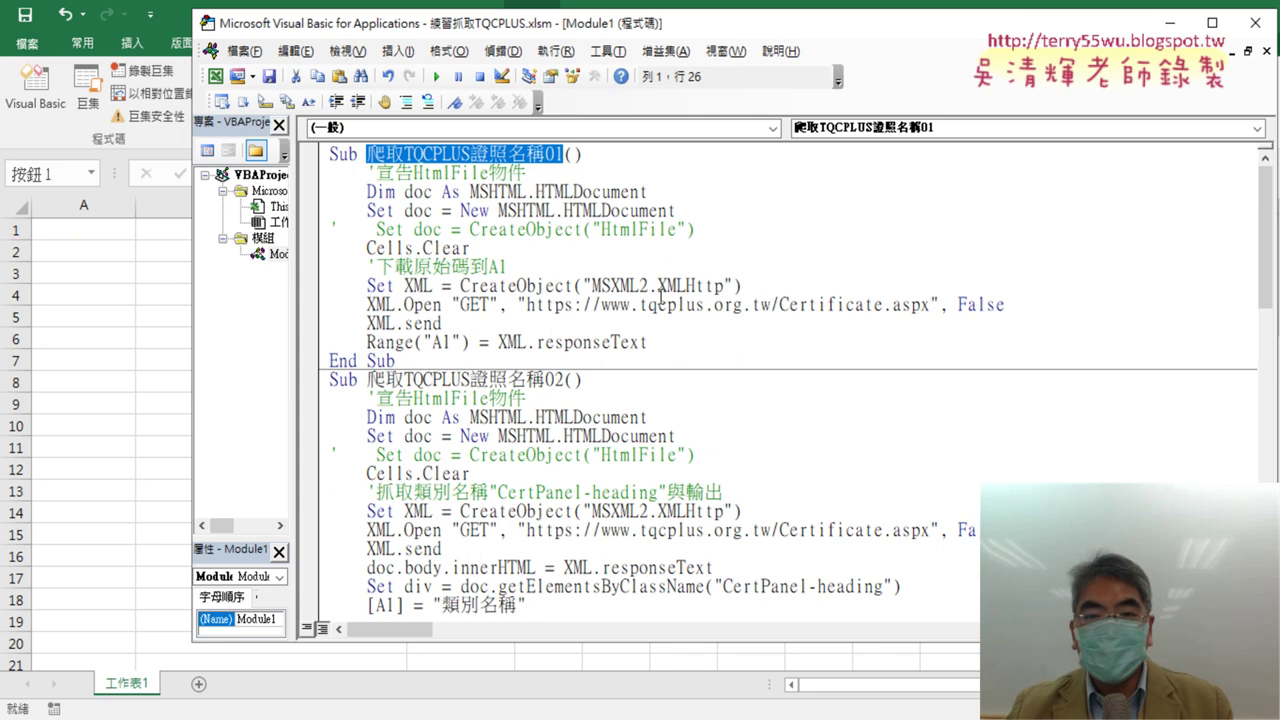
drag(658, 285, 718, 287)
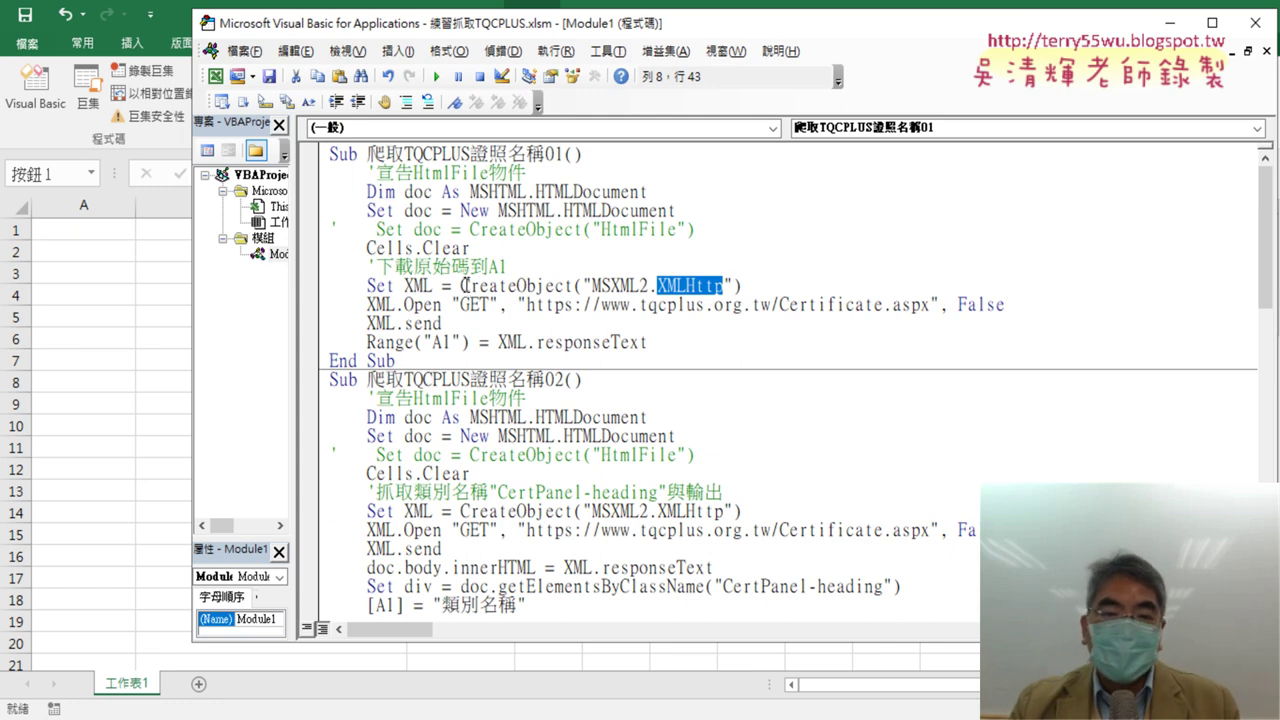
mouse_move(462, 285)
mouse_down()
mouse_move(537, 287)
mouse_move(571, 304)
mouse_move(574, 288)
mouse_up()
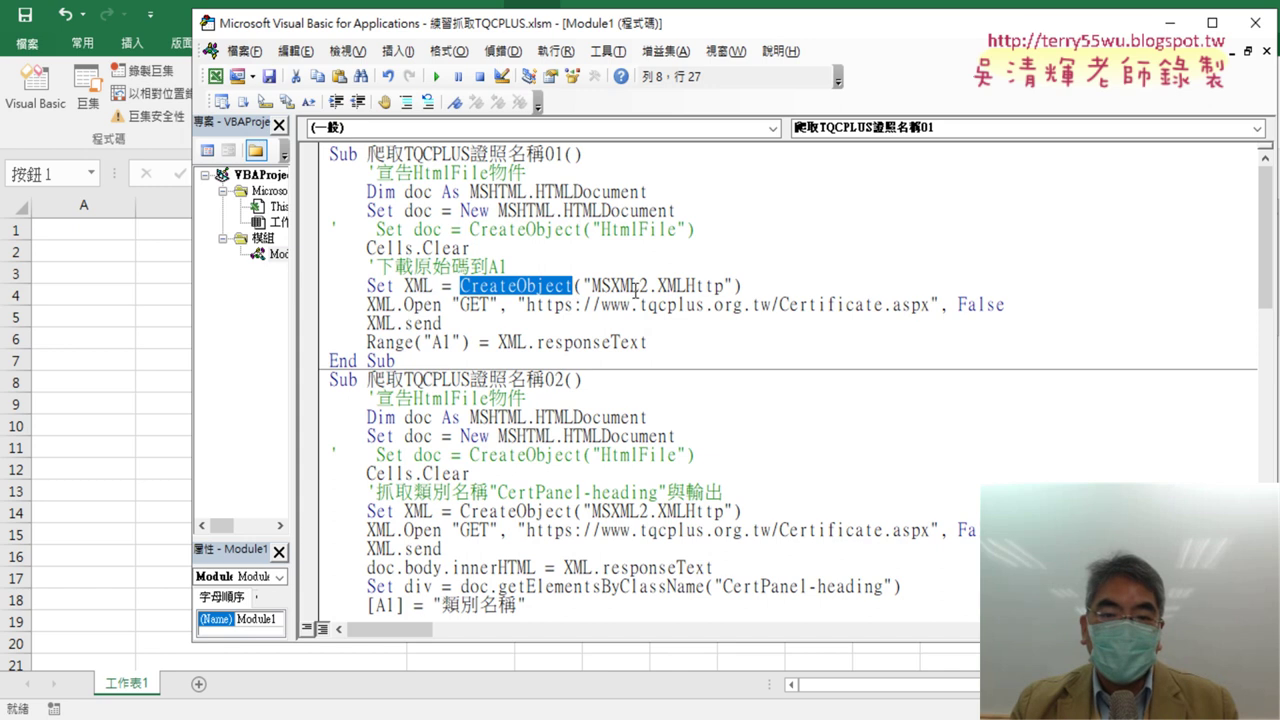
click(428, 289)
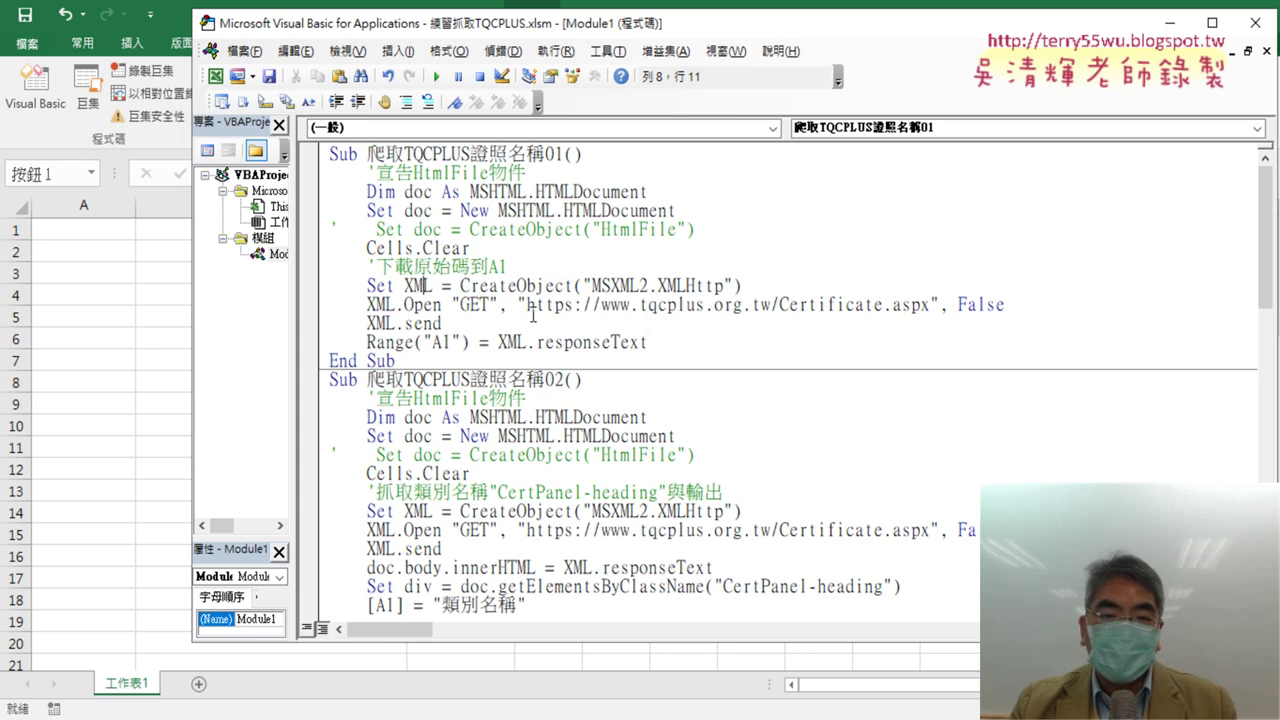
mouse_move(527, 304)
mouse_down()
mouse_move(880, 320)
mouse_move(938, 304)
mouse_up()
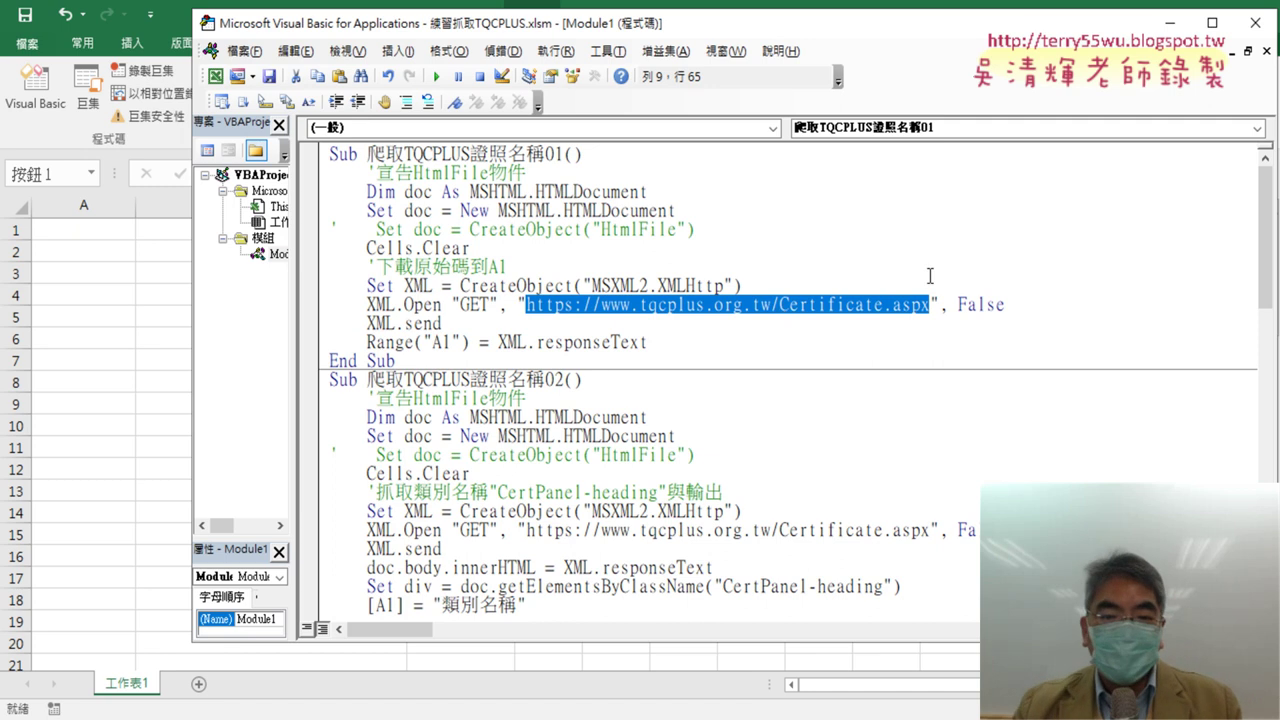
drag(536, 342, 651, 343)
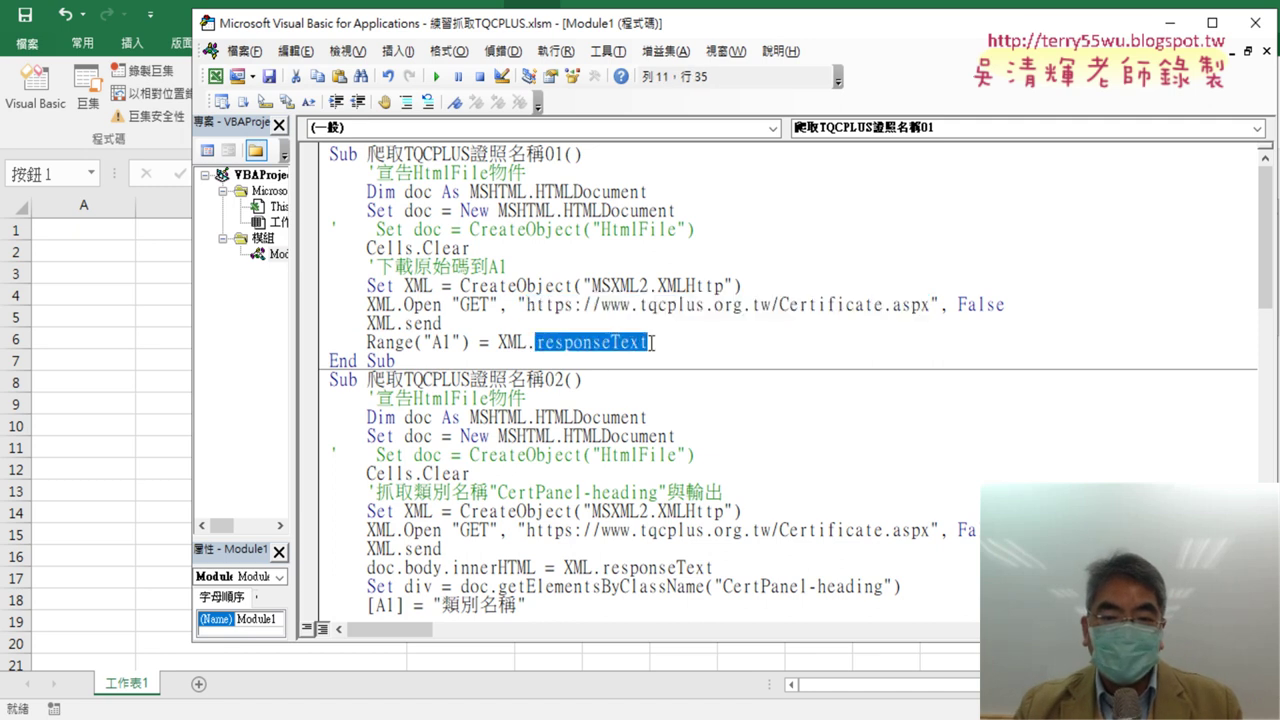
click(397, 342)
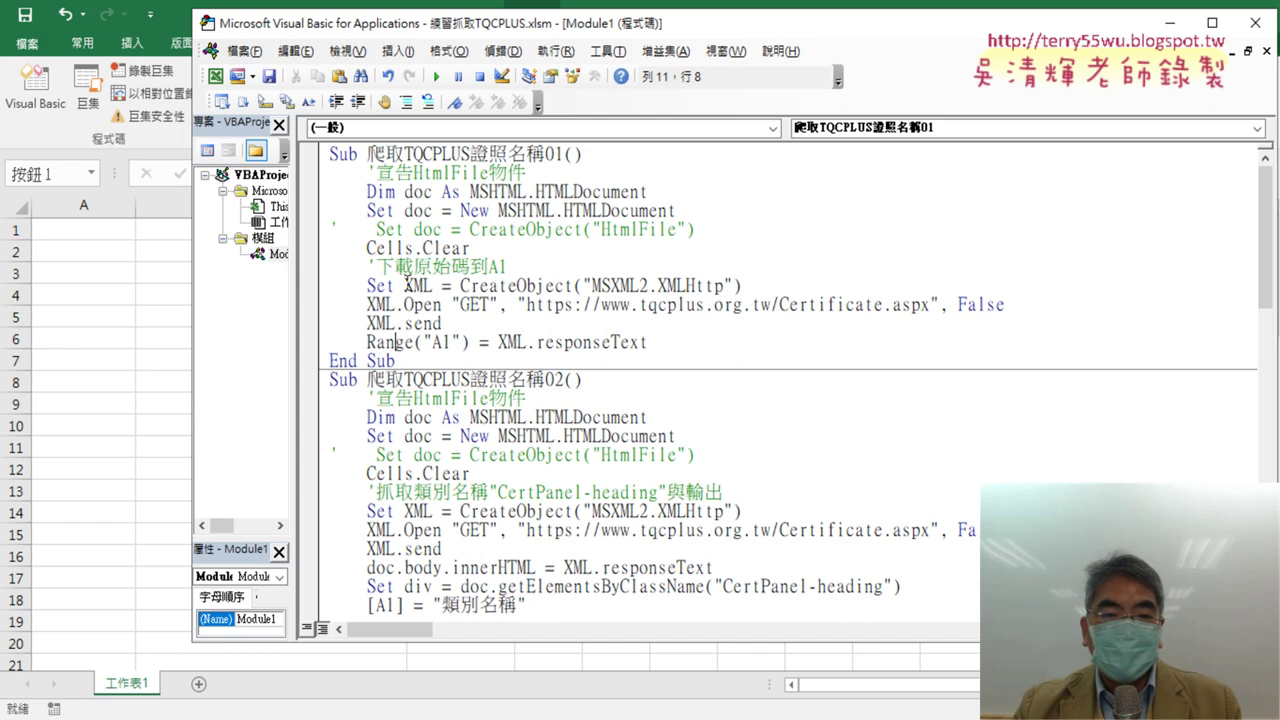
click(436, 76)
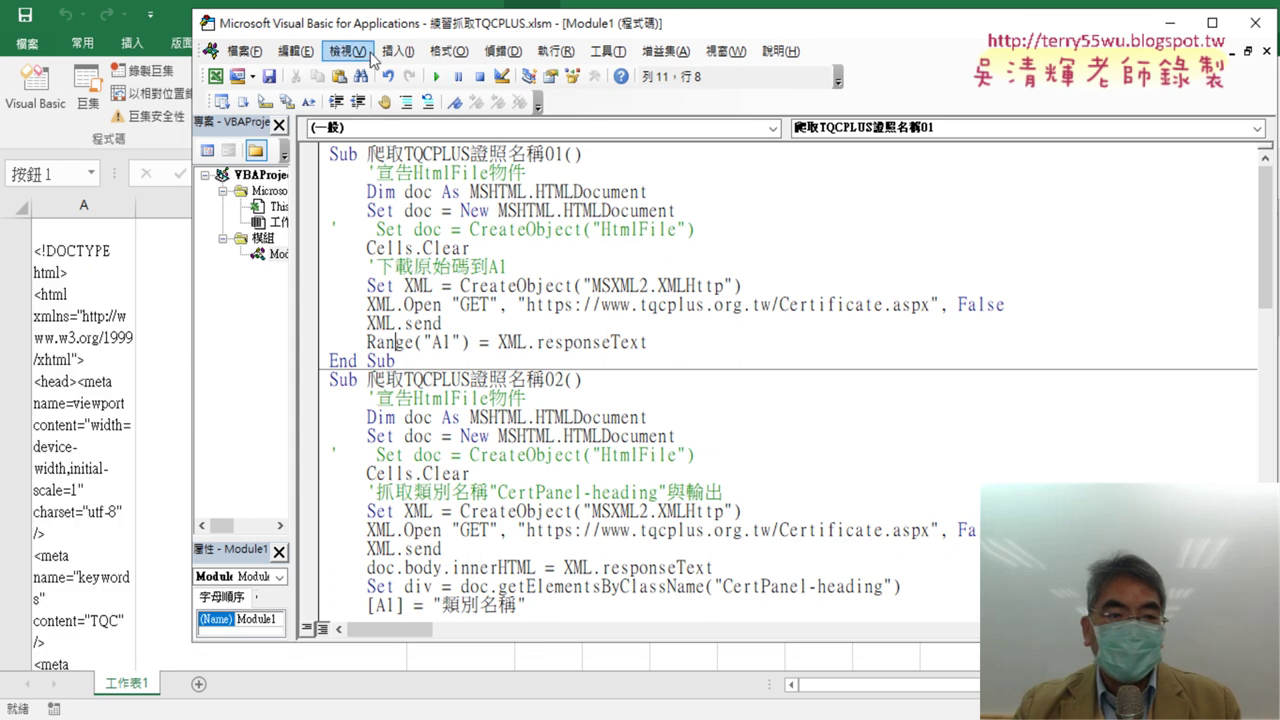
Step: Move the code window aside and clear the downloaded HTML from cell A1
drag(393, 30, 543, 45)
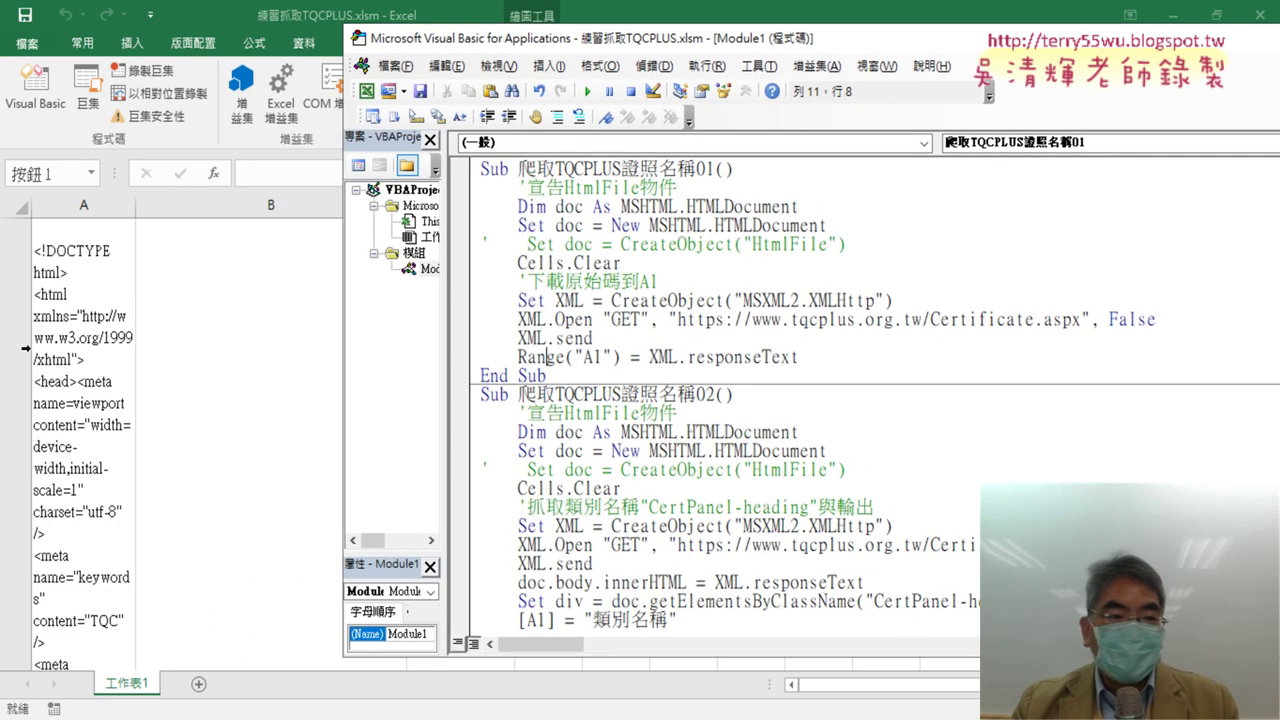
click(46, 342)
key(Delete)
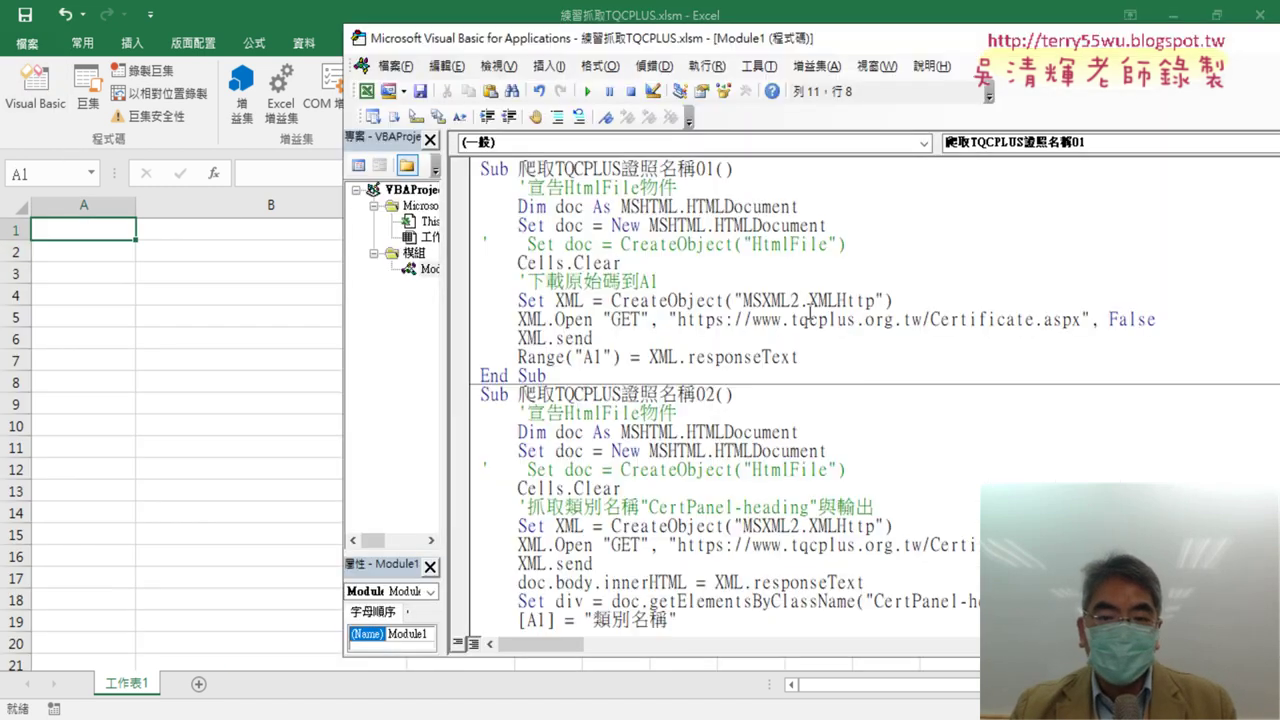
Step: Scroll to the 爬取TQCPLUS證照名稱02 macro, compare it with the notes and web page, and return to it
scroll(700, 270, down, 2)
scroll(616, 219, up, 2)
scroll(870, 300, down, 3)
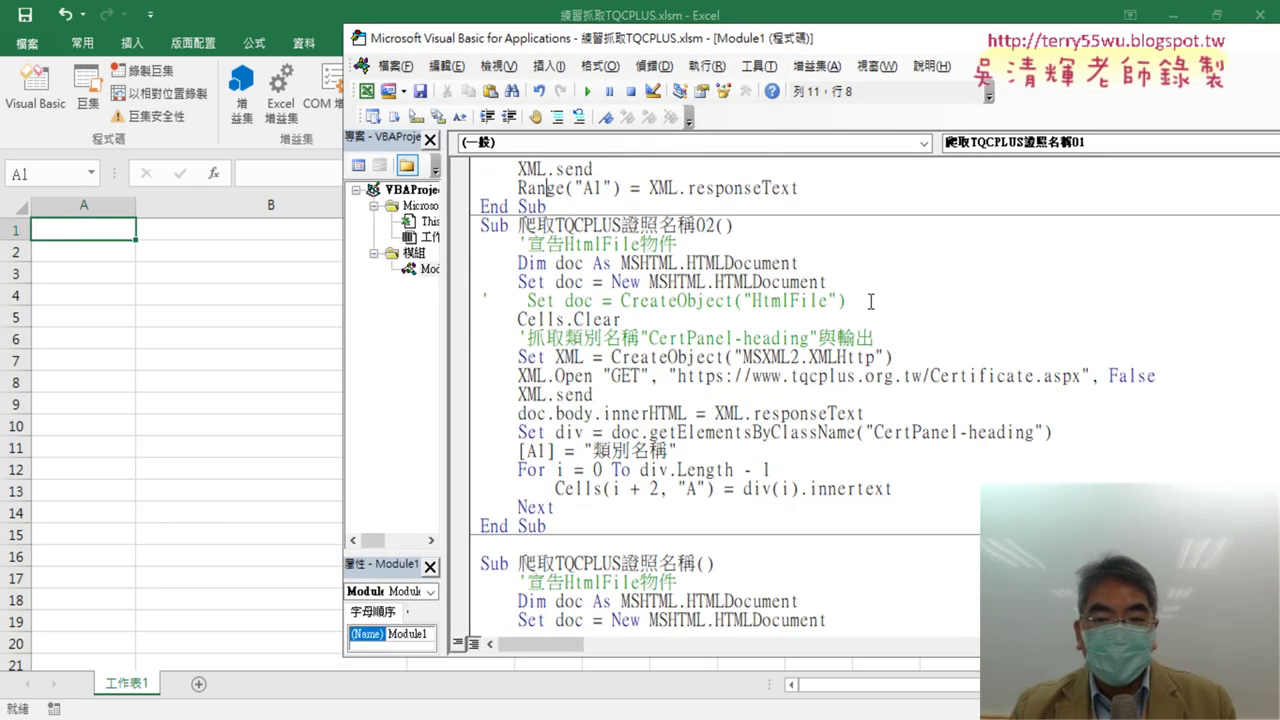
scroll(876, 310, down, 1)
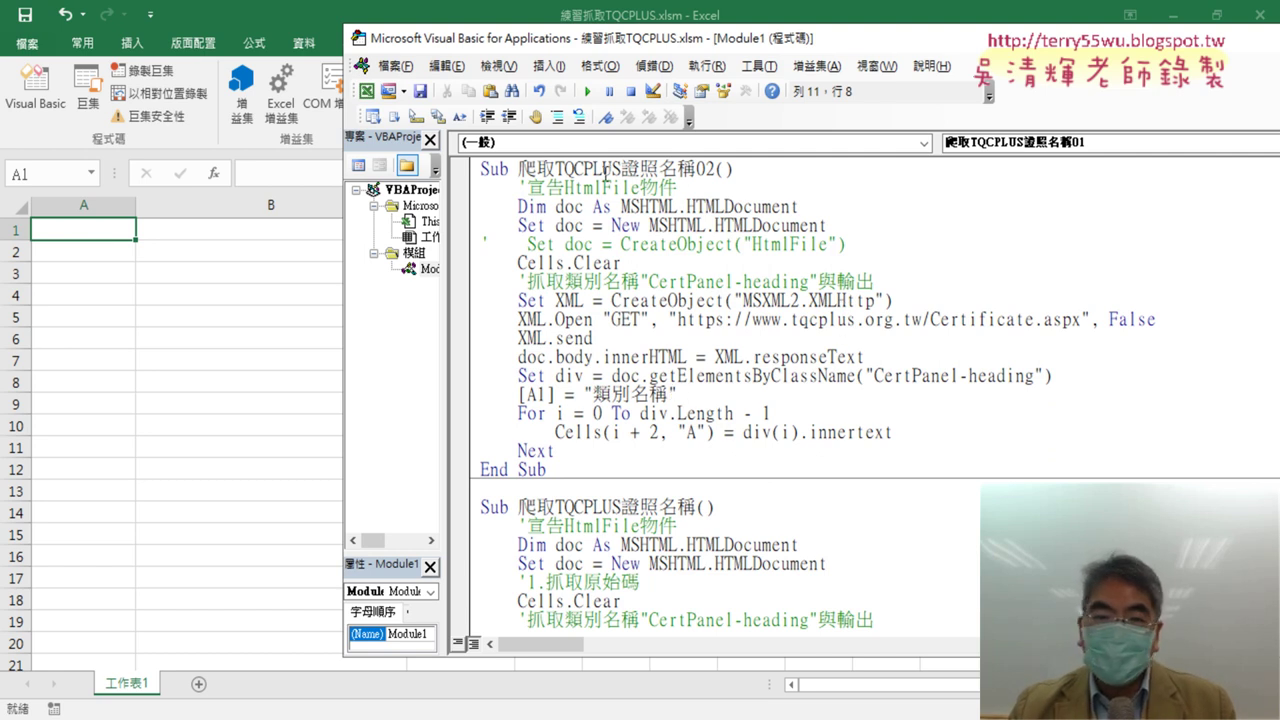
drag(517, 166, 718, 172)
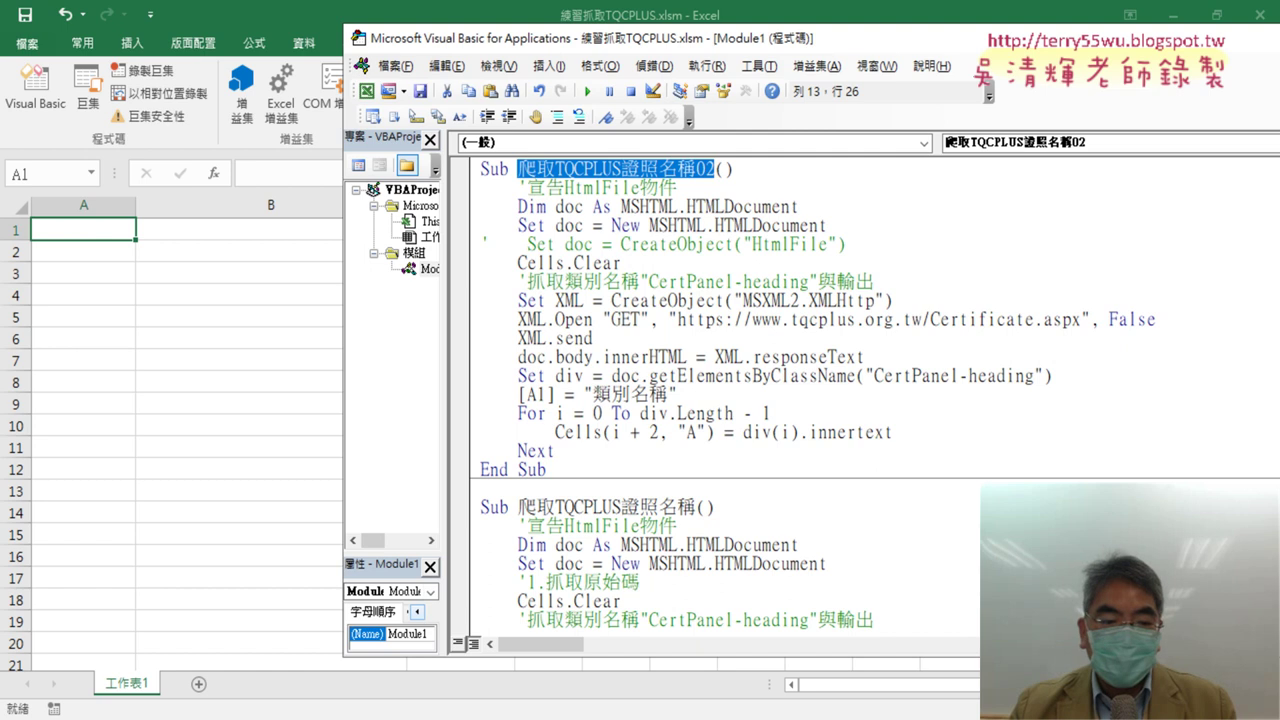
key(alt+Tab)
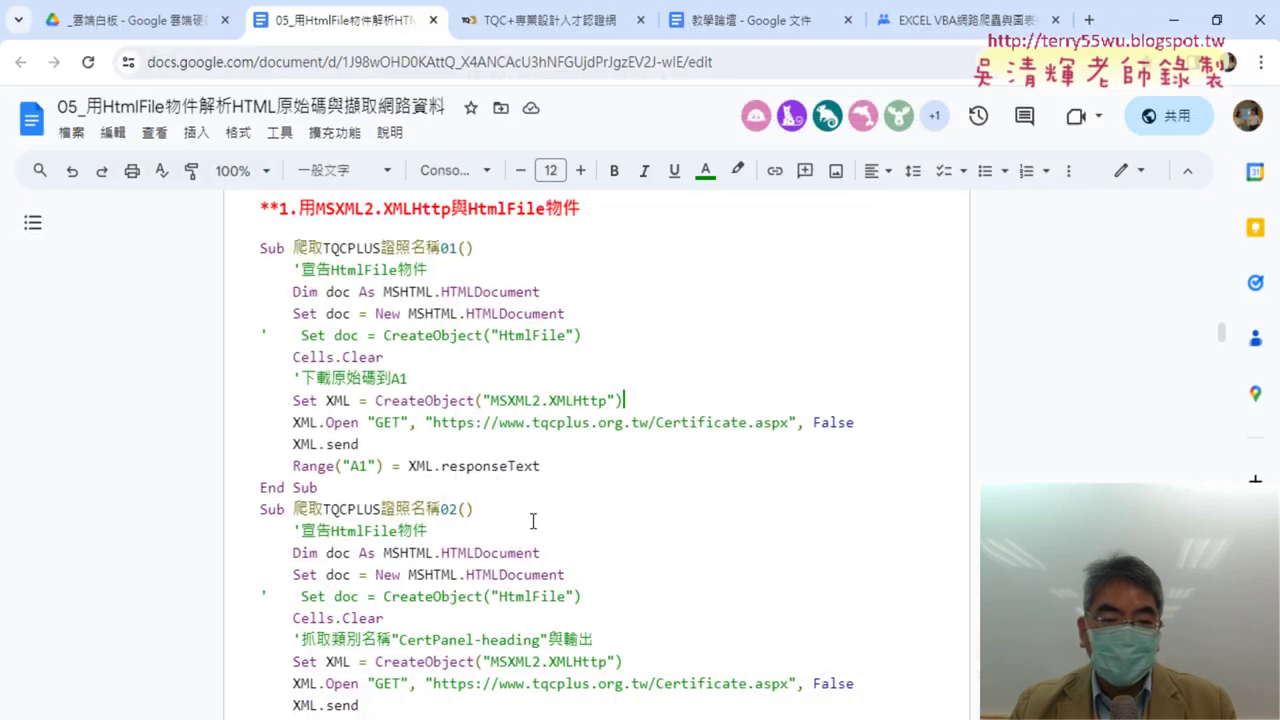
key(ctrl+Tab)
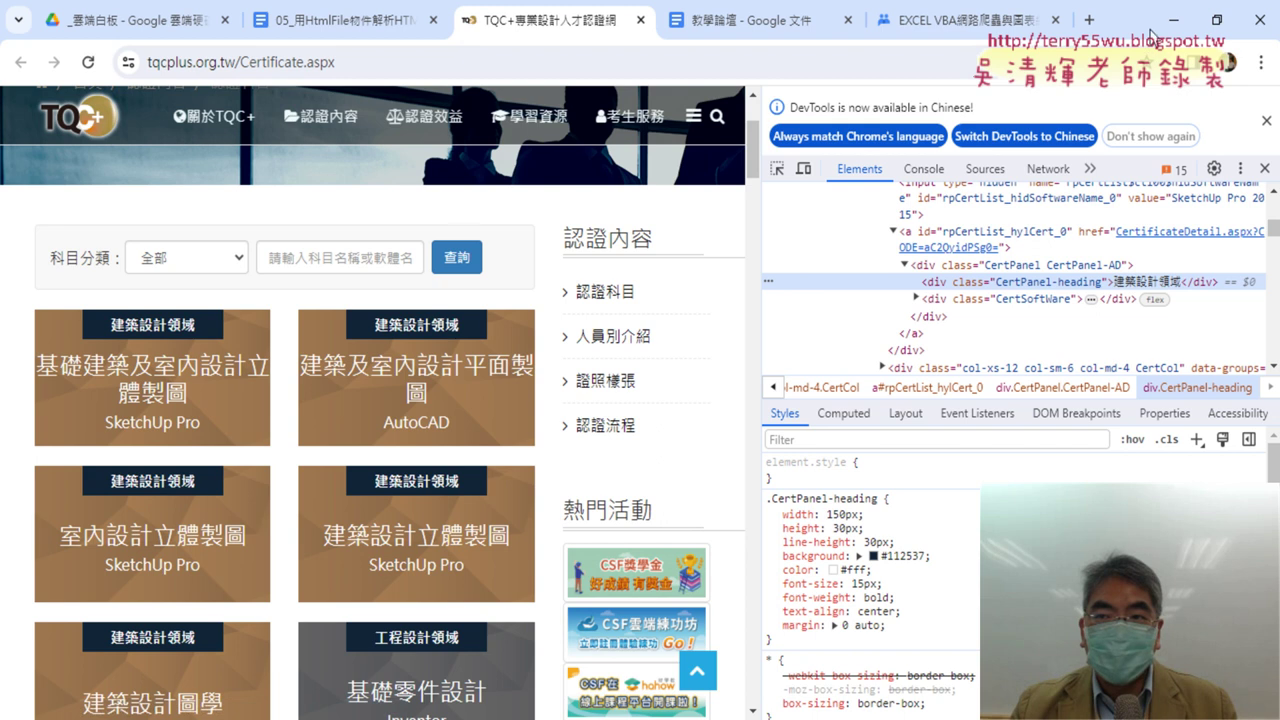
key(alt+Tab)
click(727, 396)
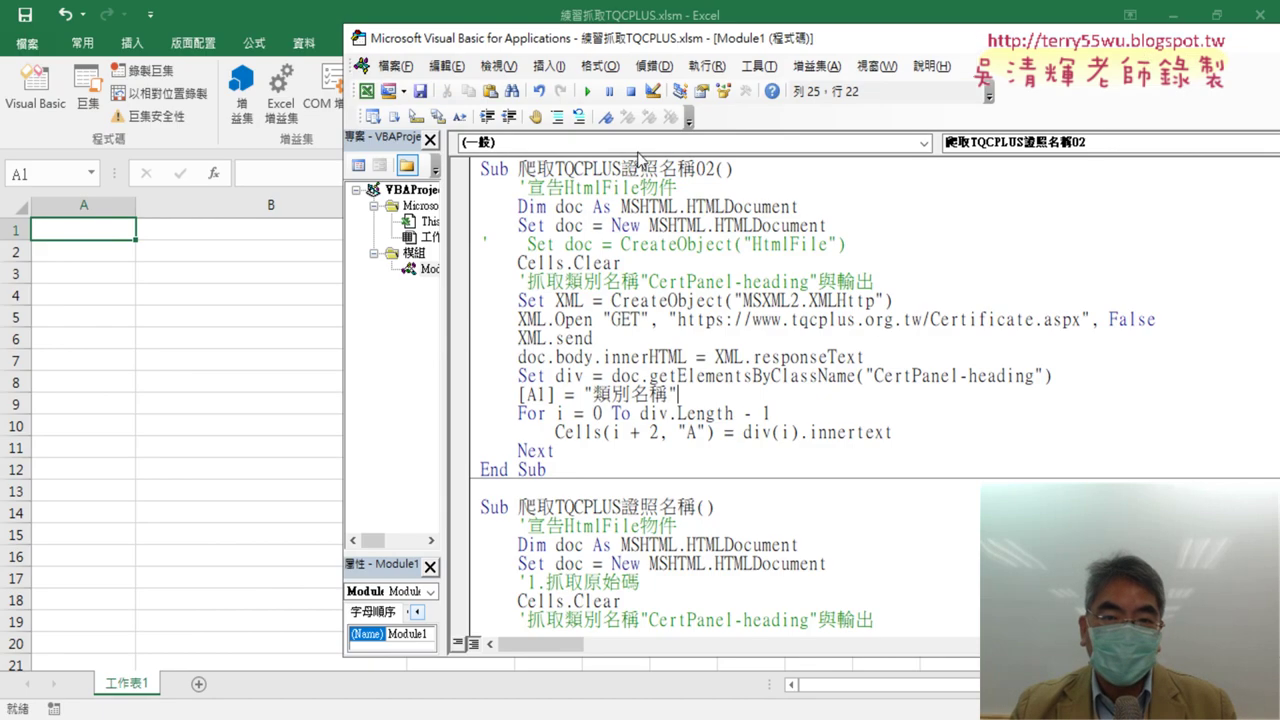
Step: Run 爬取TQCPLUS證照名稱02 and highlight its request-sending code and parsing output loop
click(587, 91)
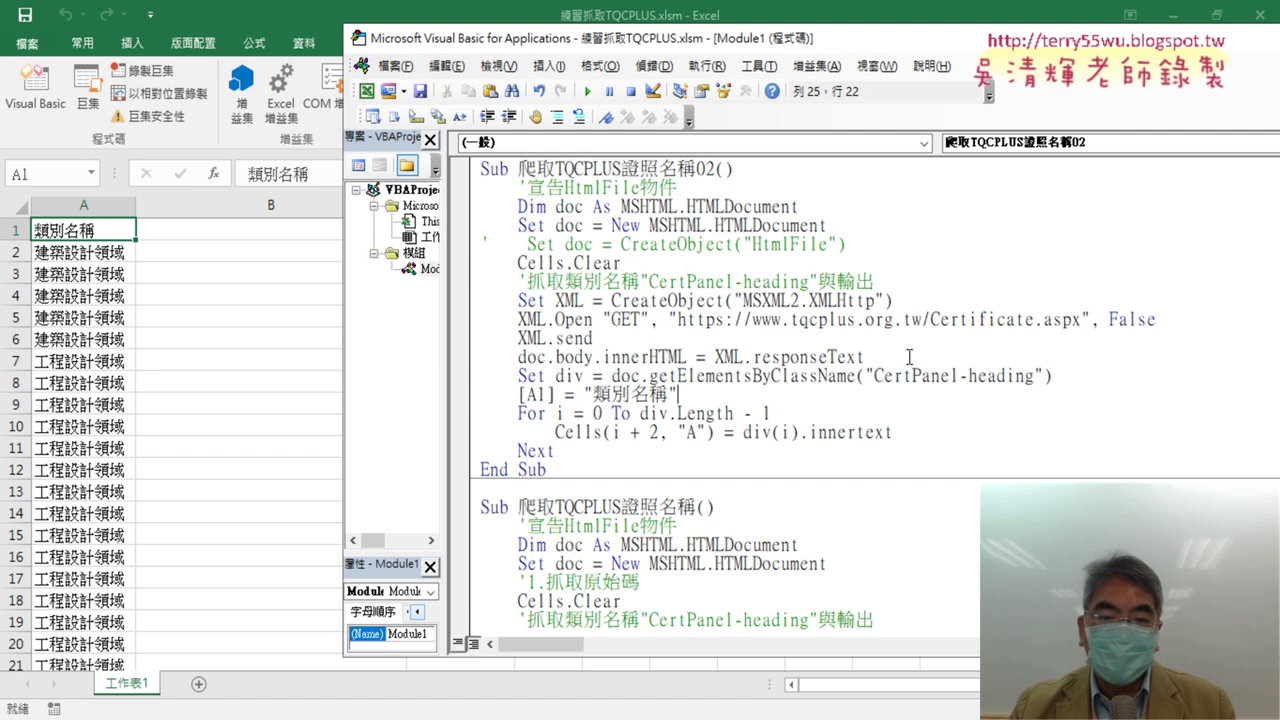
drag(592, 340, 477, 192)
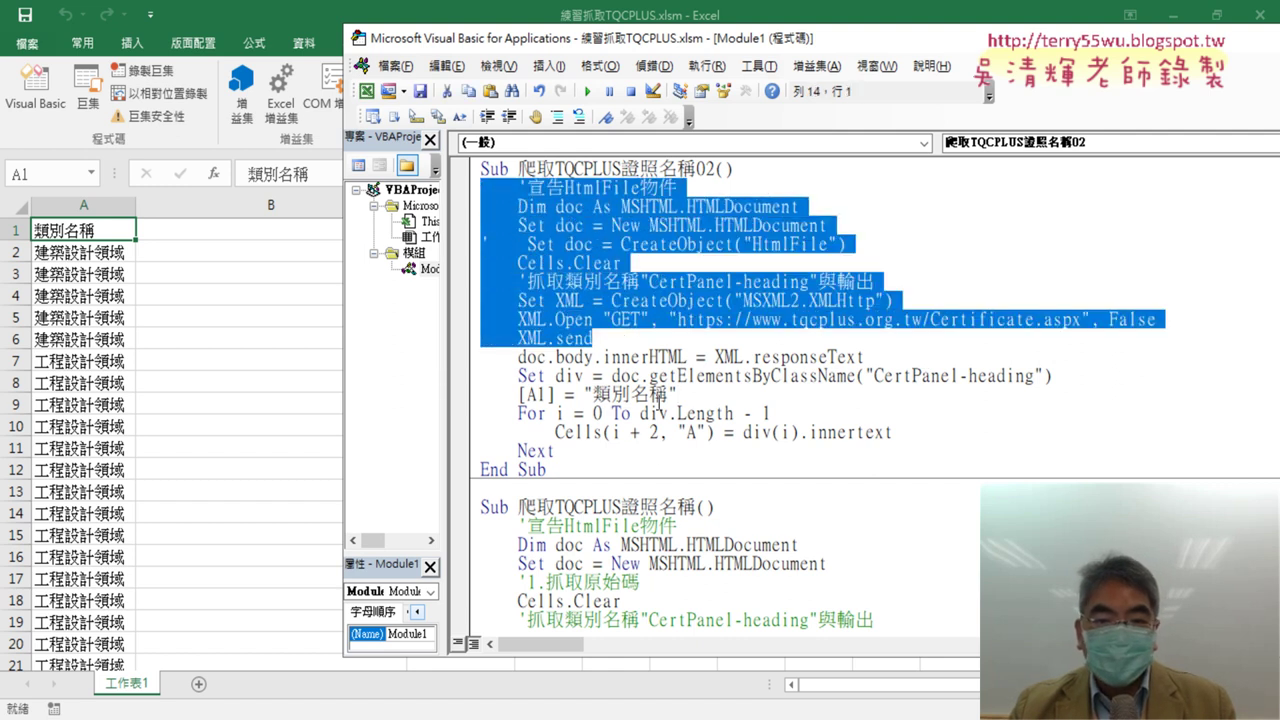
mouse_move(570, 452)
mouse_down()
mouse_move(478, 378)
mouse_move(476, 360)
mouse_move(470, 385)
mouse_up()
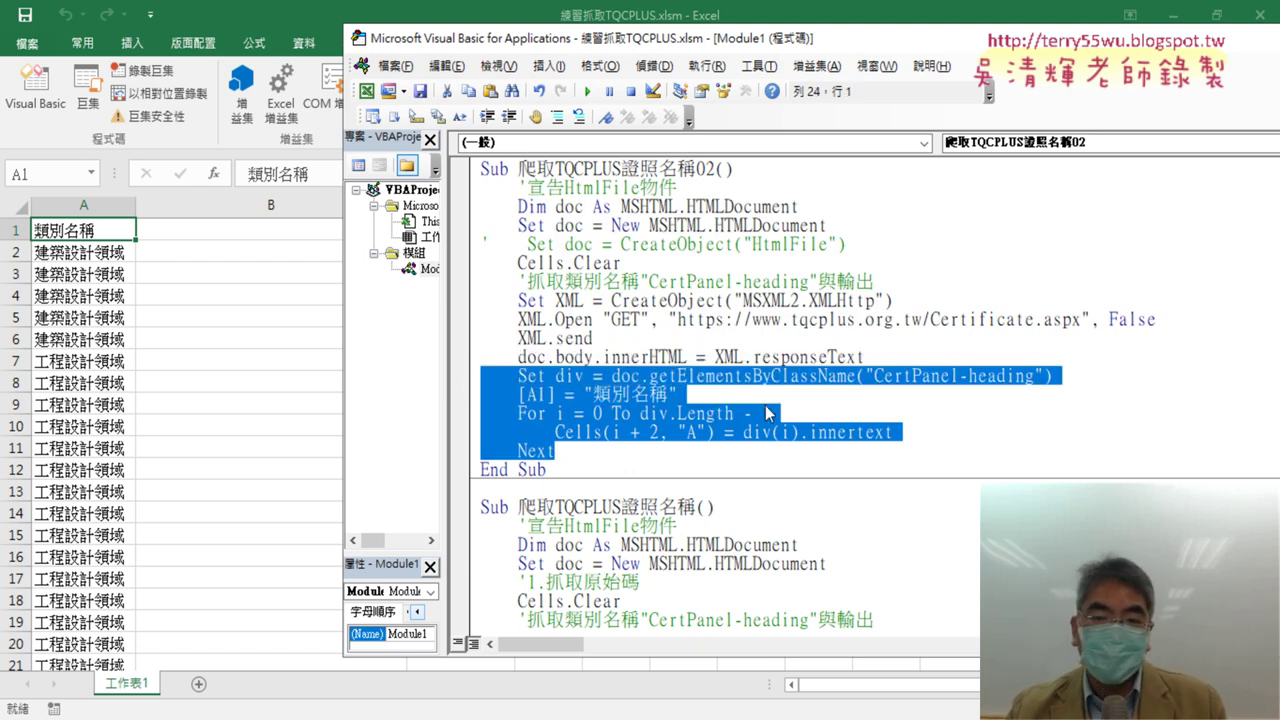
scroll(768, 408, down, 1)
scroll(776, 412, down, 1)
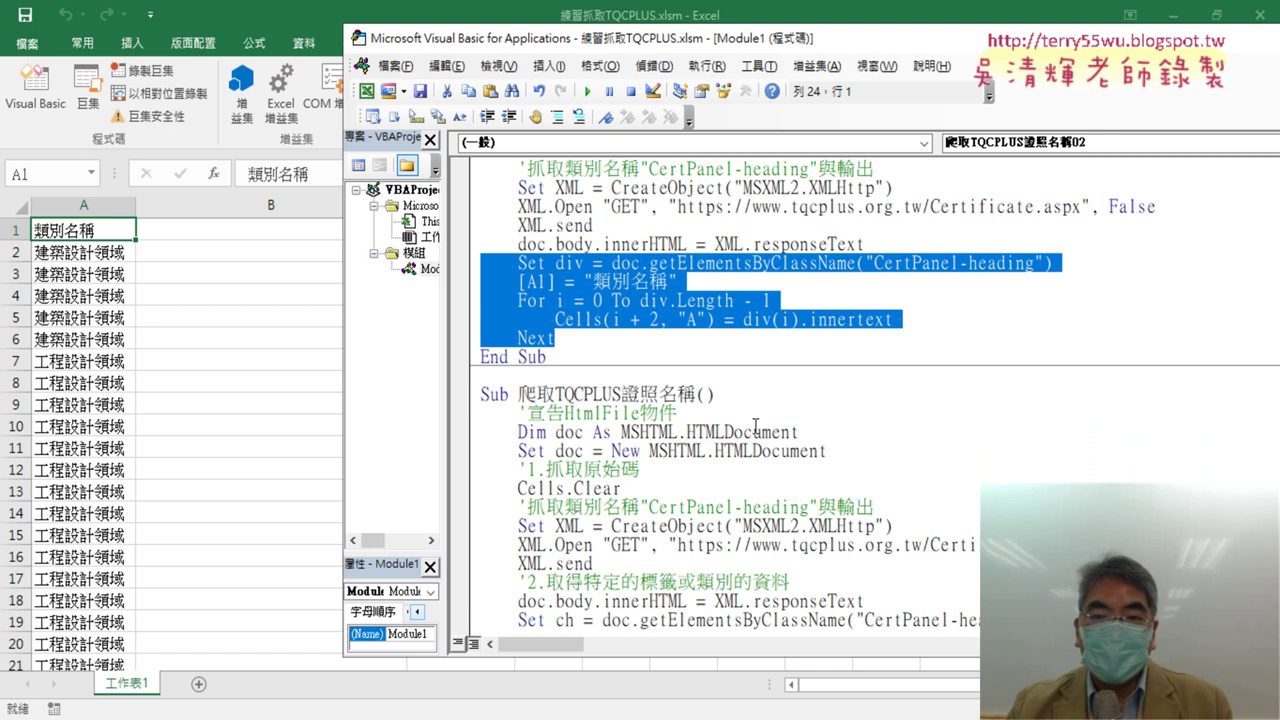
Step: Highlight getElementsByClassName and the "CertPanel-heading" class name, deleting then restoring it
click(756, 383)
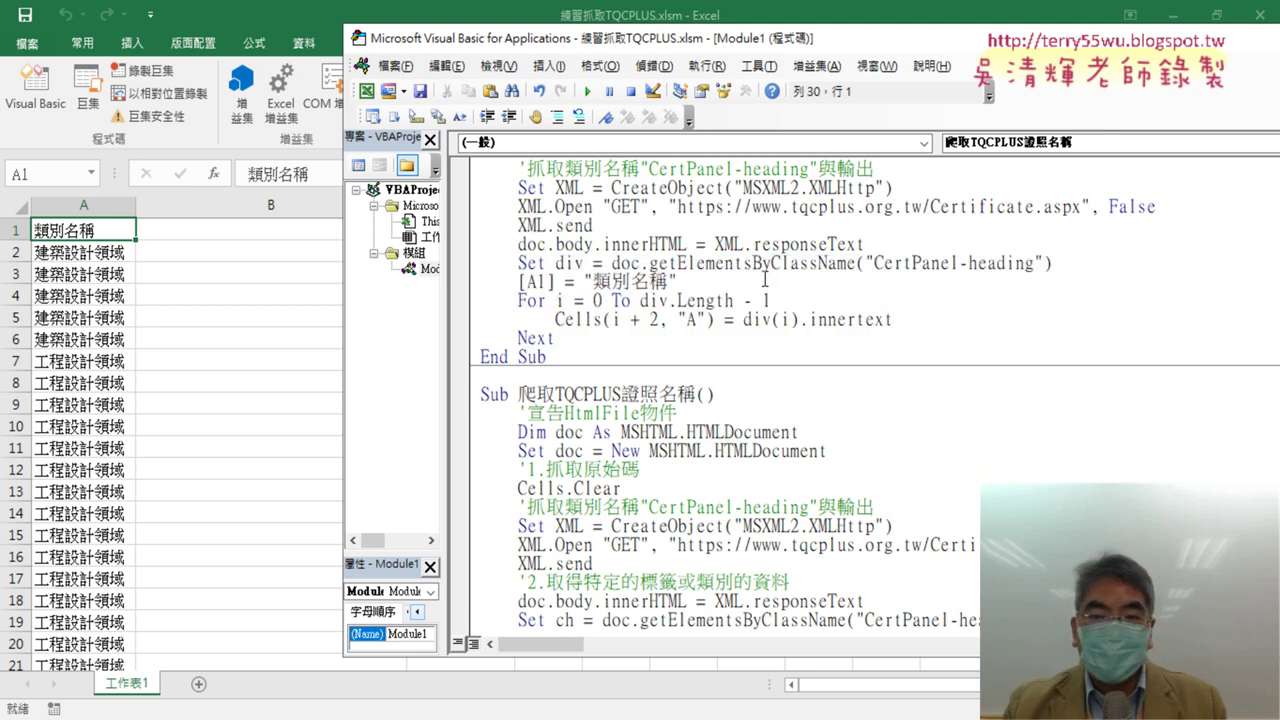
drag(650, 263, 753, 265)
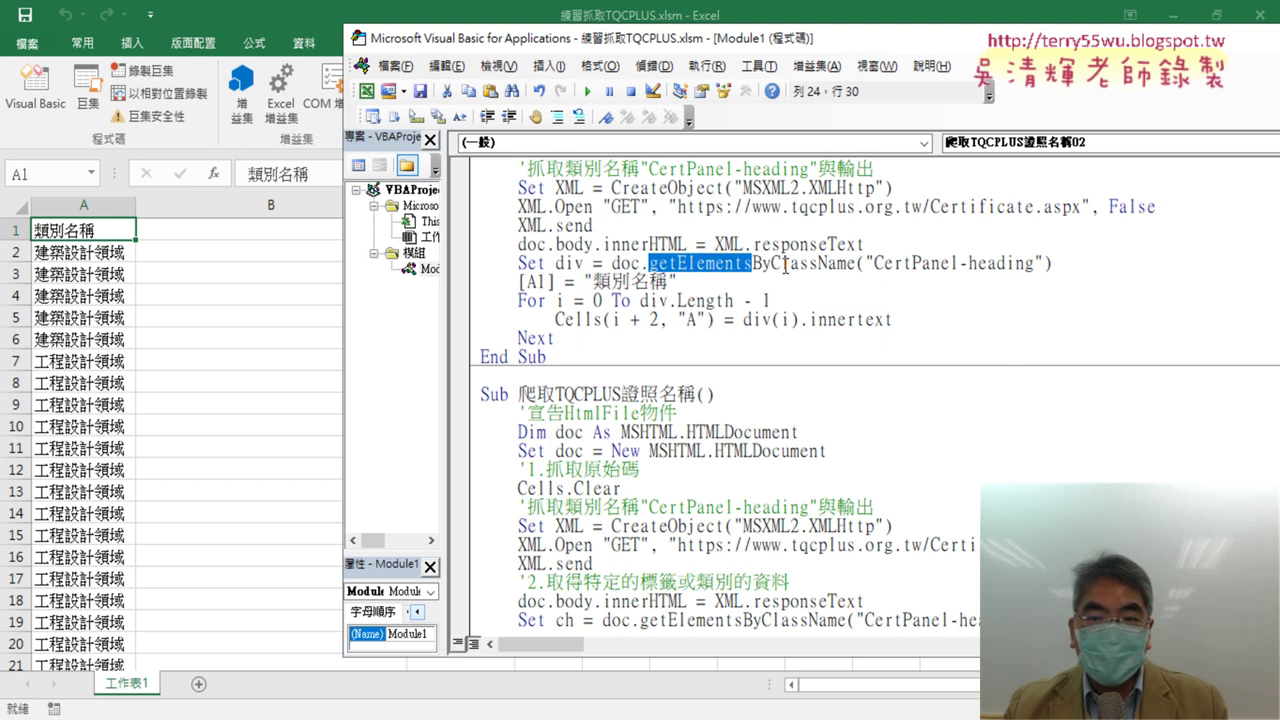
drag(874, 263, 1031, 265)
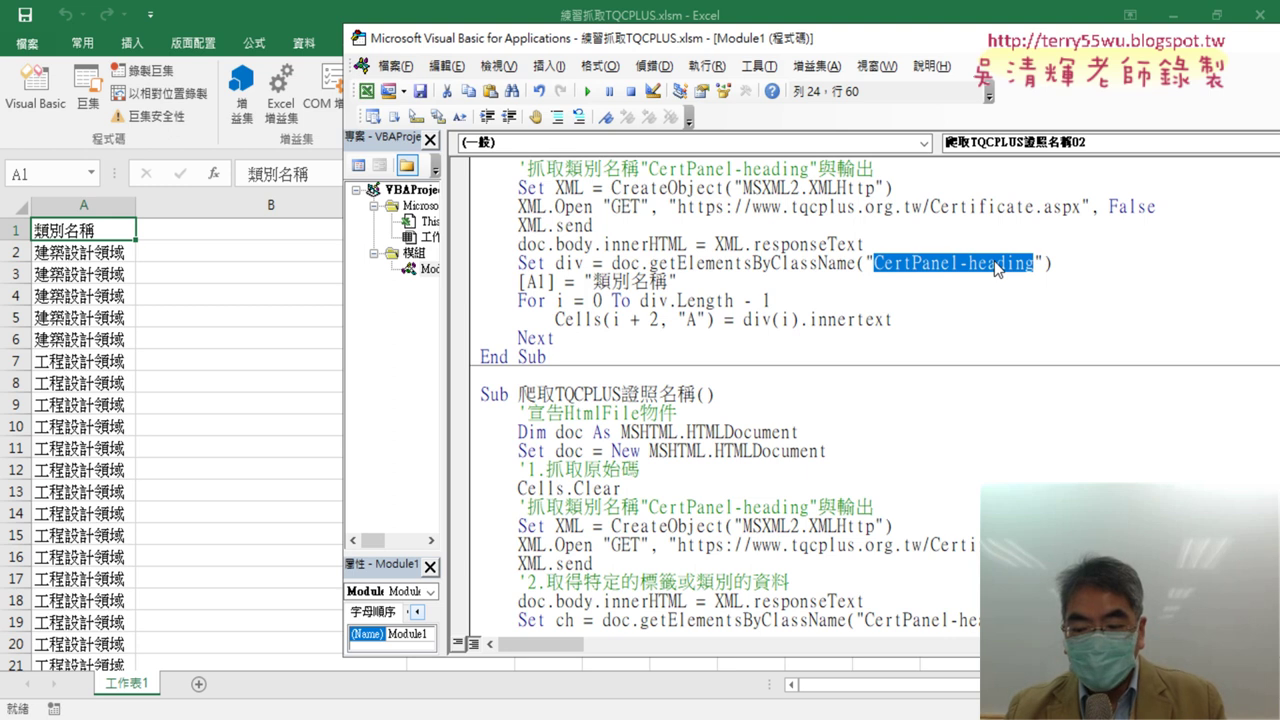
key(Delete)
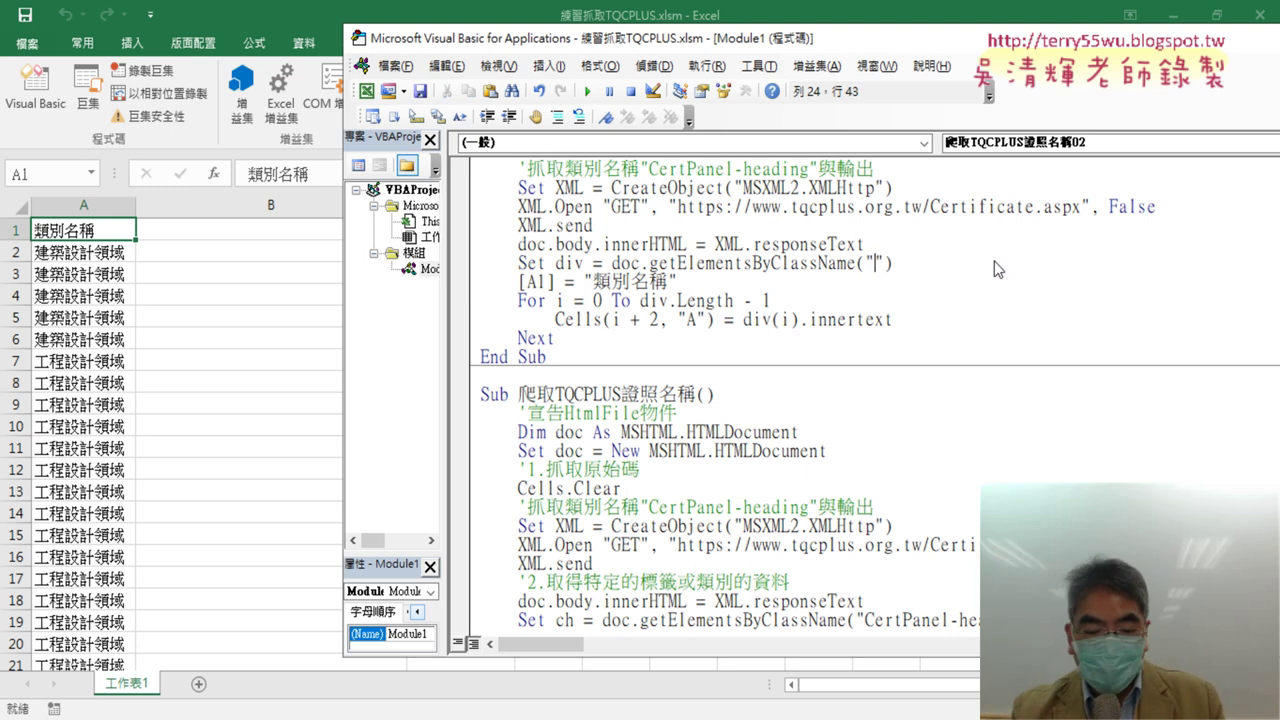
key(ctrl+z)
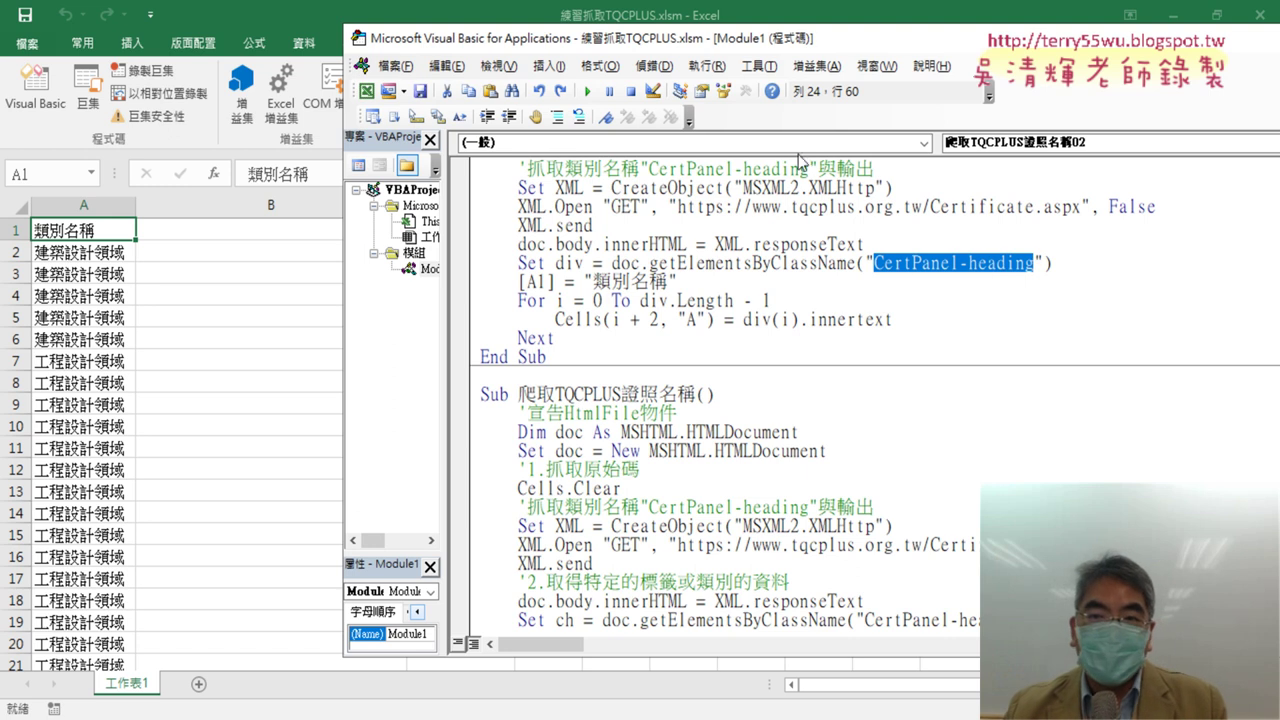
Step: Move the code editor back left and select the div variable name
drag(800, 45, 673, 58)
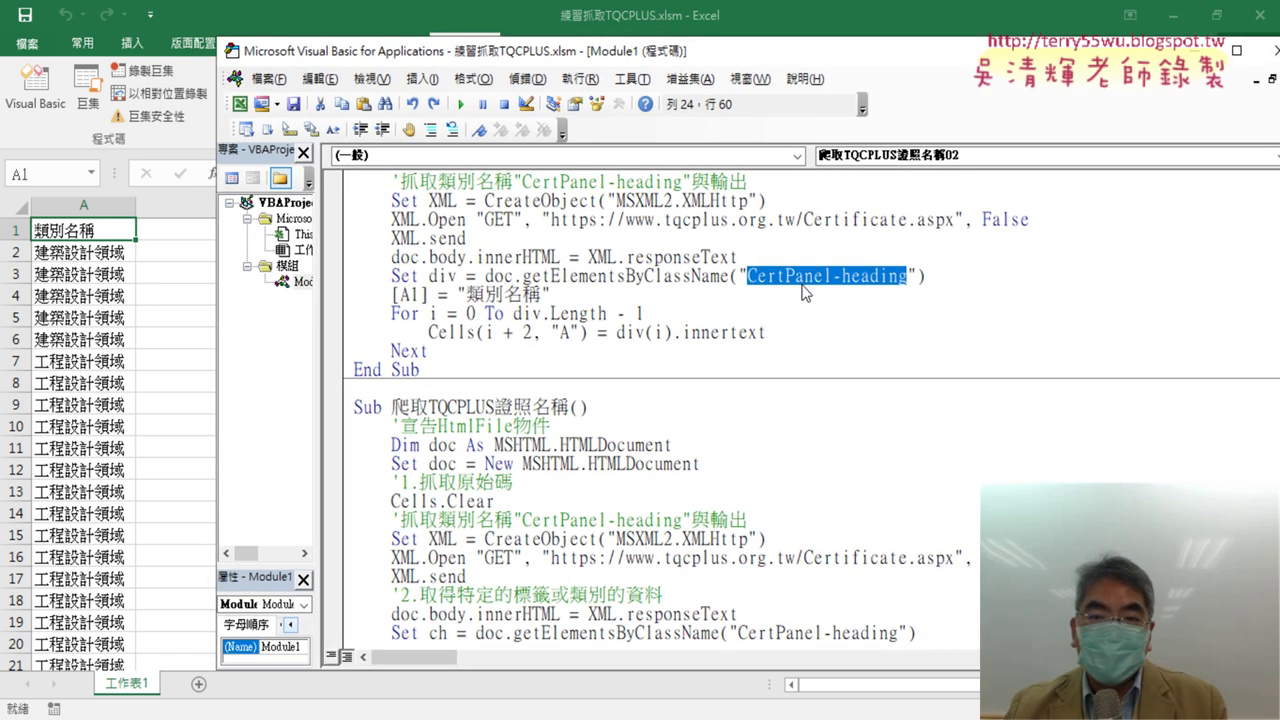
double_click(445, 276)
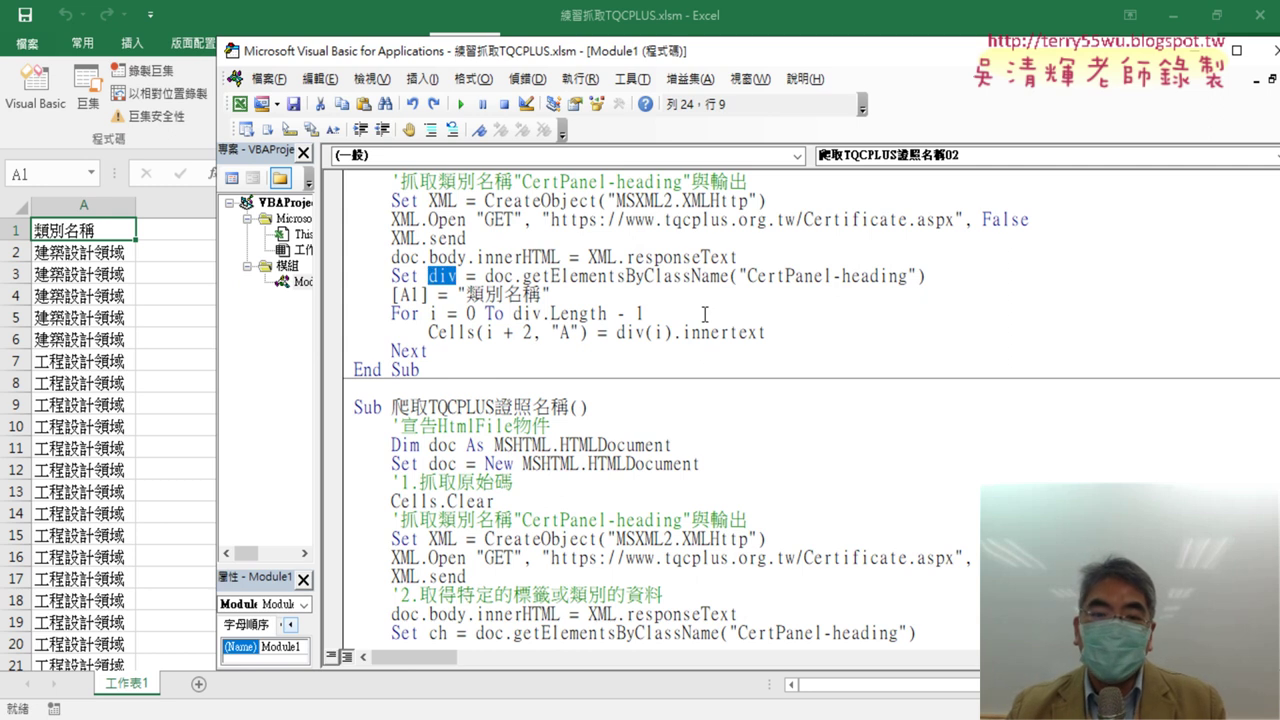
key(alt+Tab)
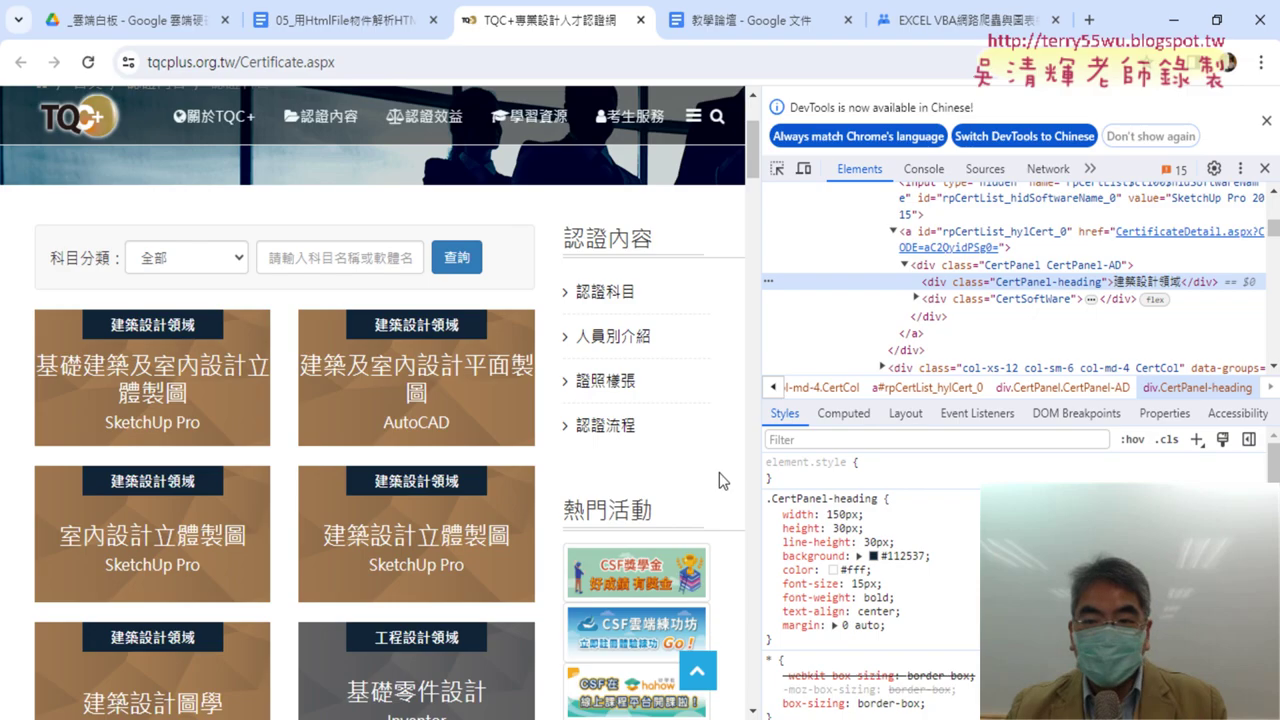
Step: Inspect the first course card to reveal its CertPanel-heading div in DevTools
right_click(135, 321)
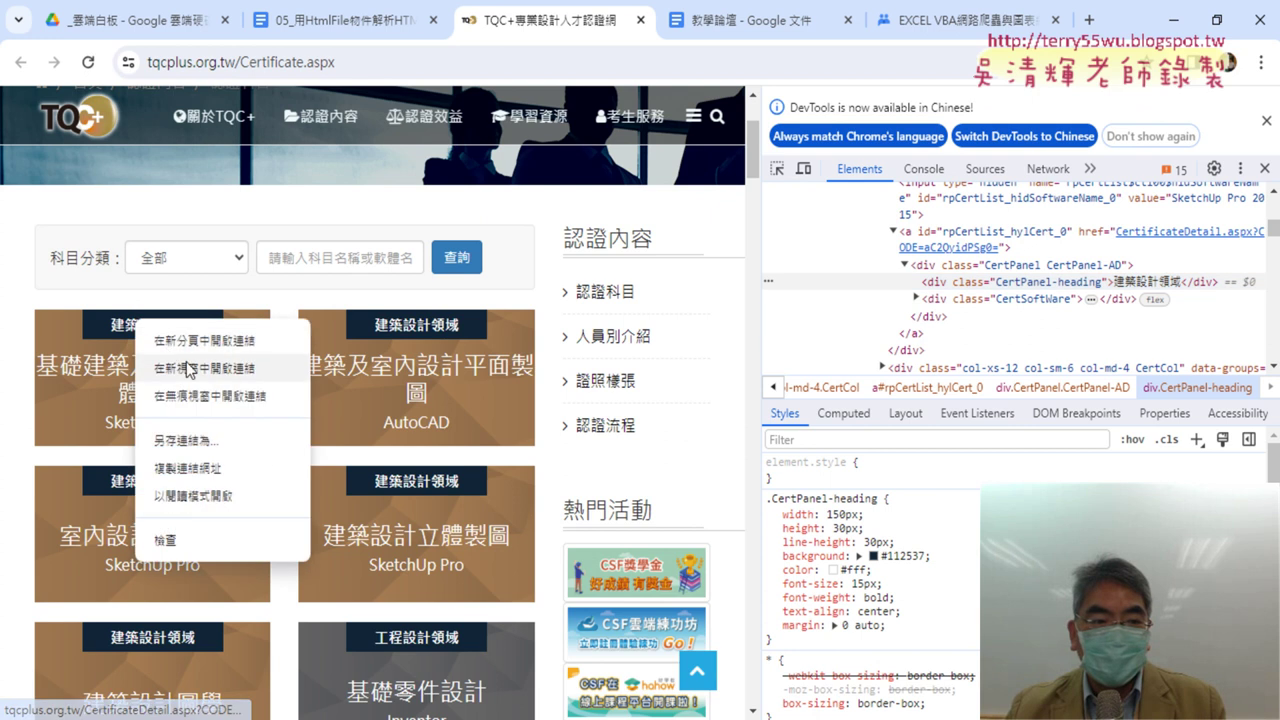
click(201, 538)
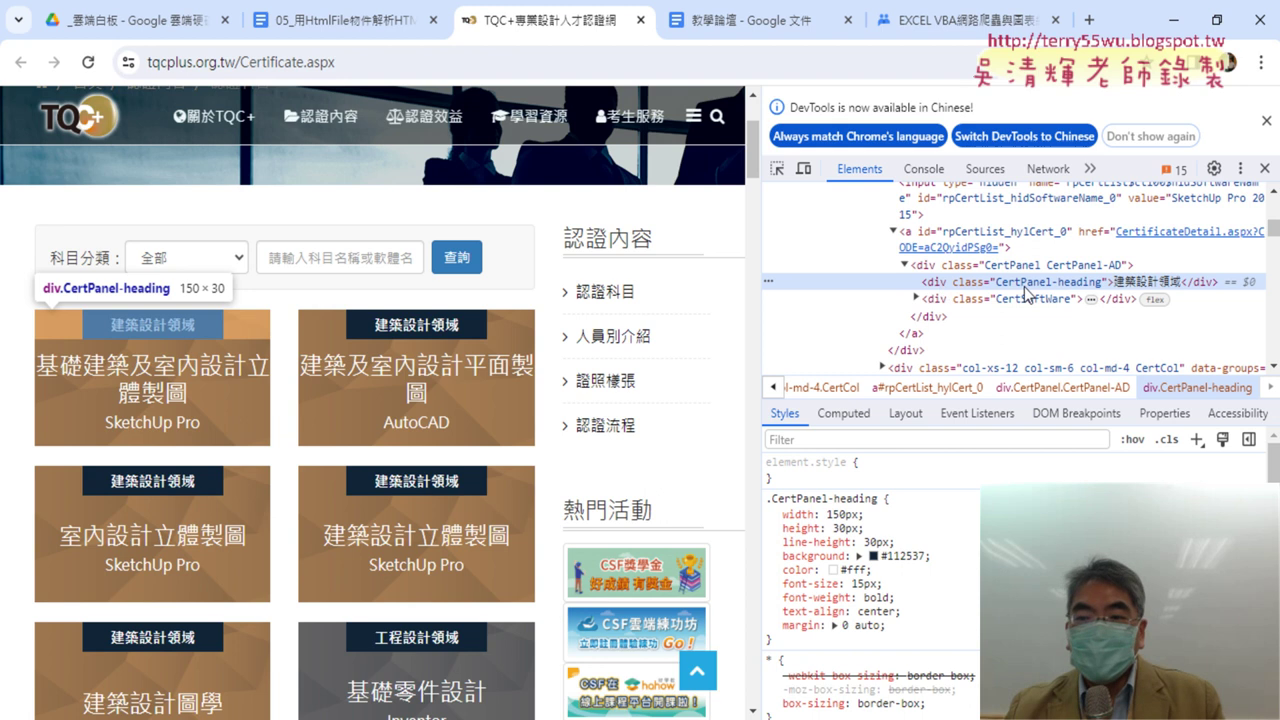
Step: Back in the code, select the div variable and the loop range 0 to div.Length - 1
click(1176, 20)
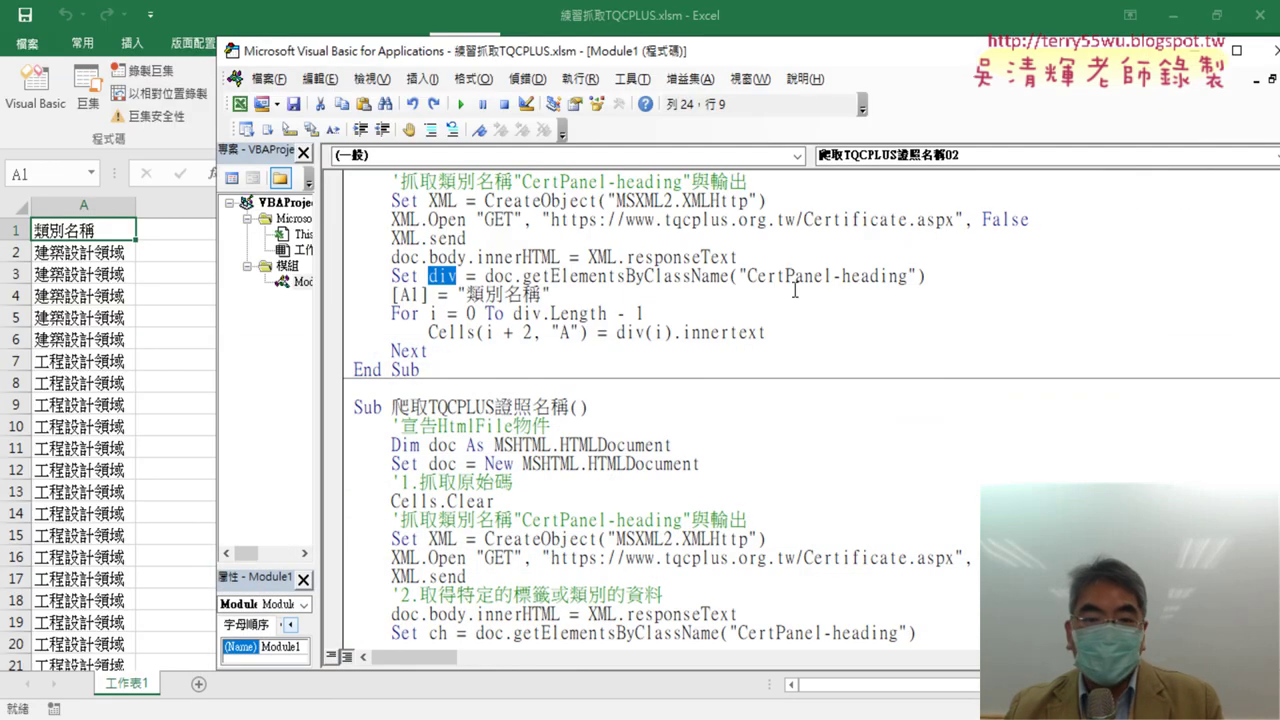
double_click(459, 276)
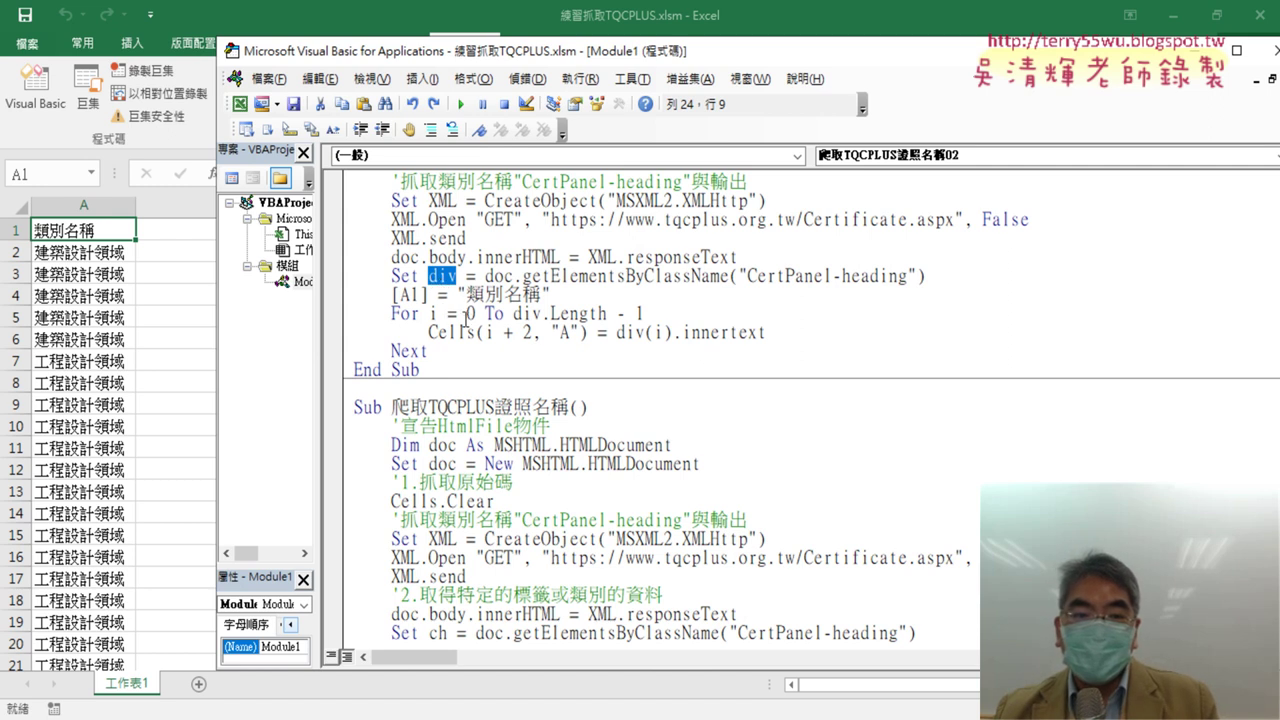
double_click(468, 314)
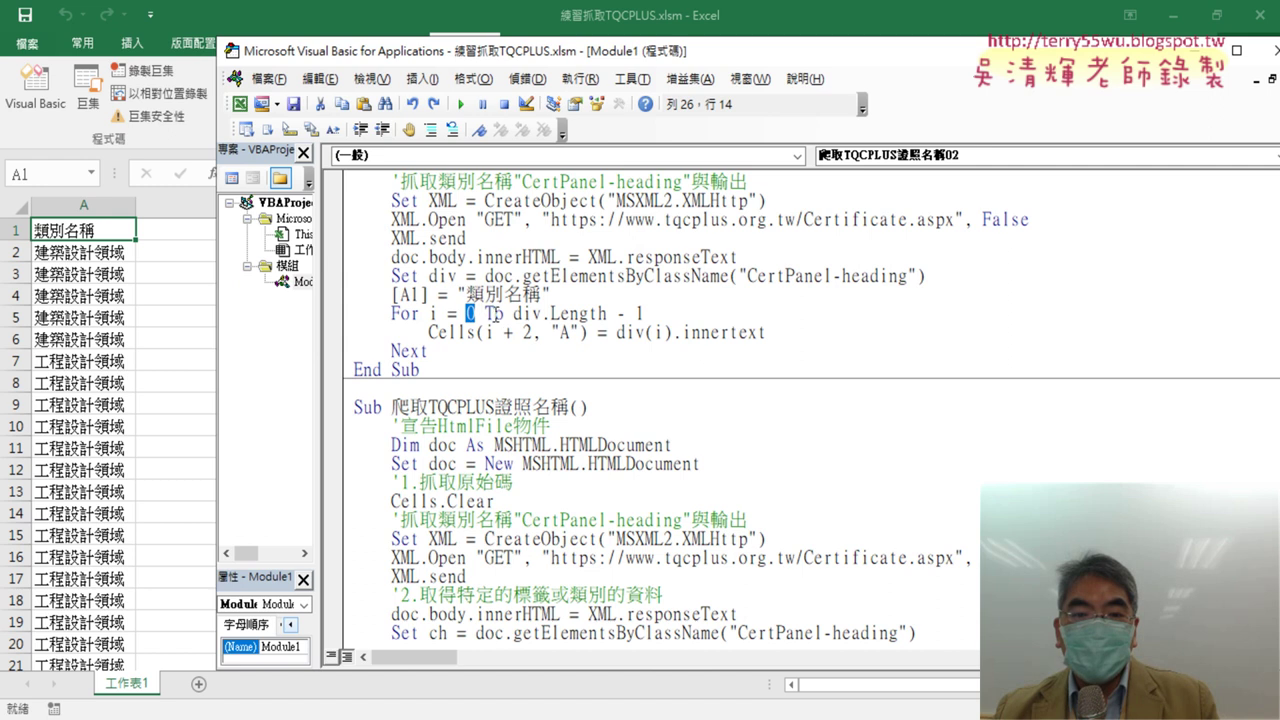
drag(514, 314, 606, 314)
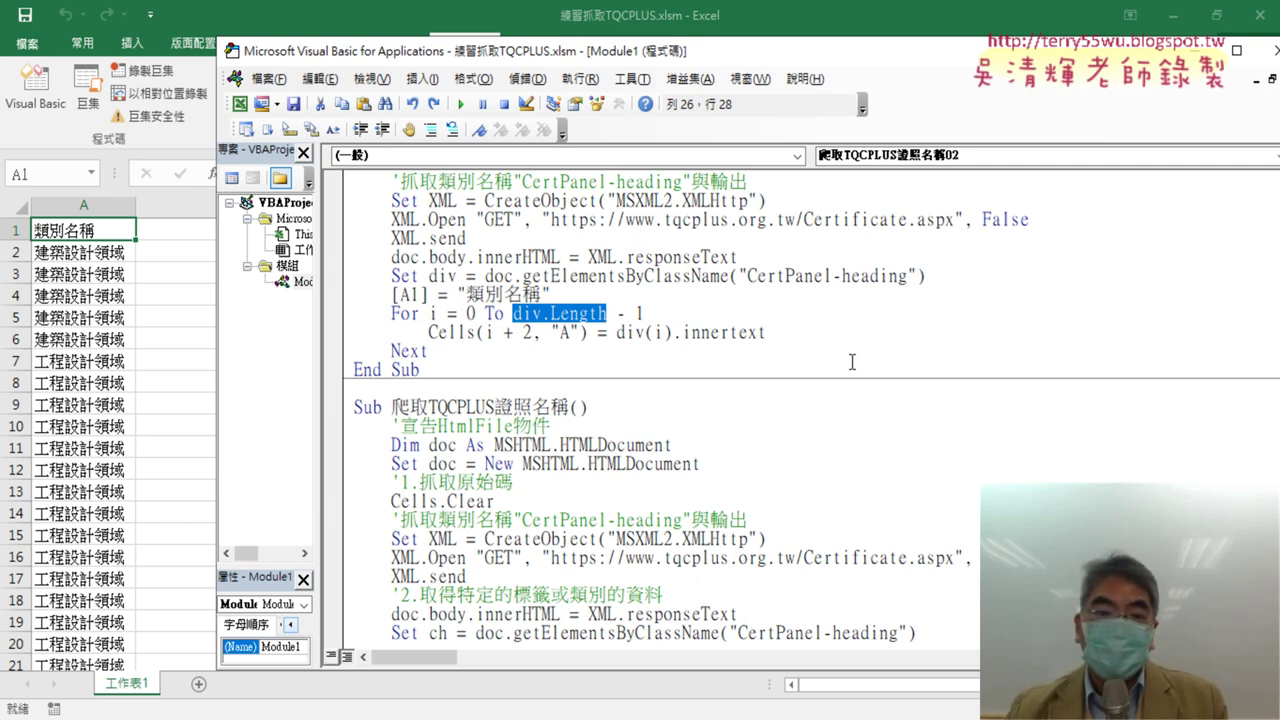
drag(646, 313, 514, 316)
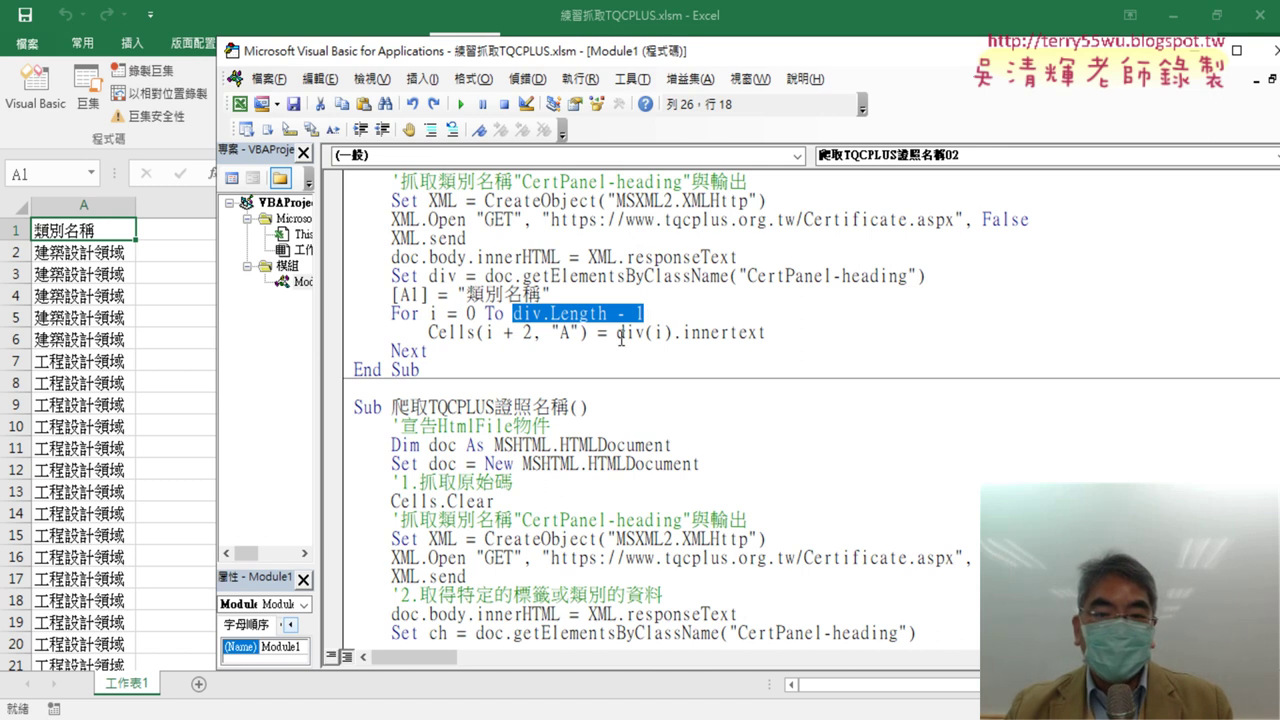
Step: Highlight the element reference in the Cells line, then move the editor right to show column B
drag(617, 334, 769, 333)
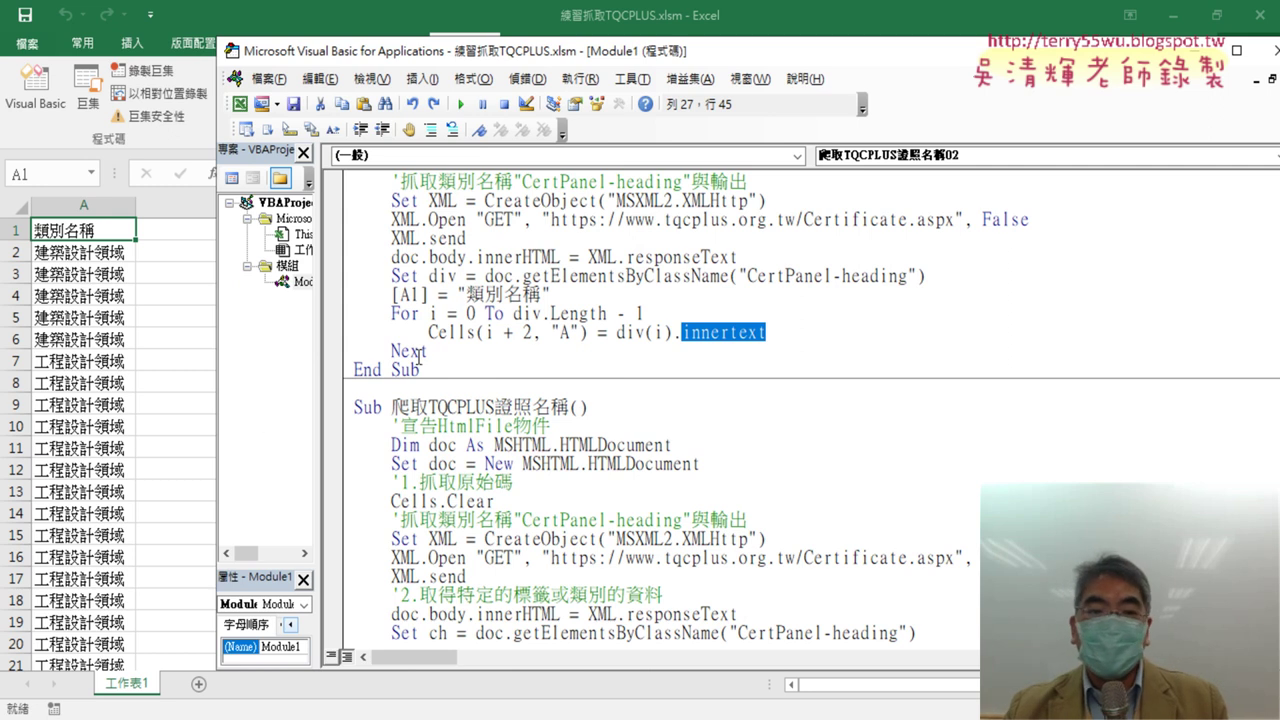
click(486, 332)
scroll(490, 336, up, 2)
scroll(490, 336, up, 1)
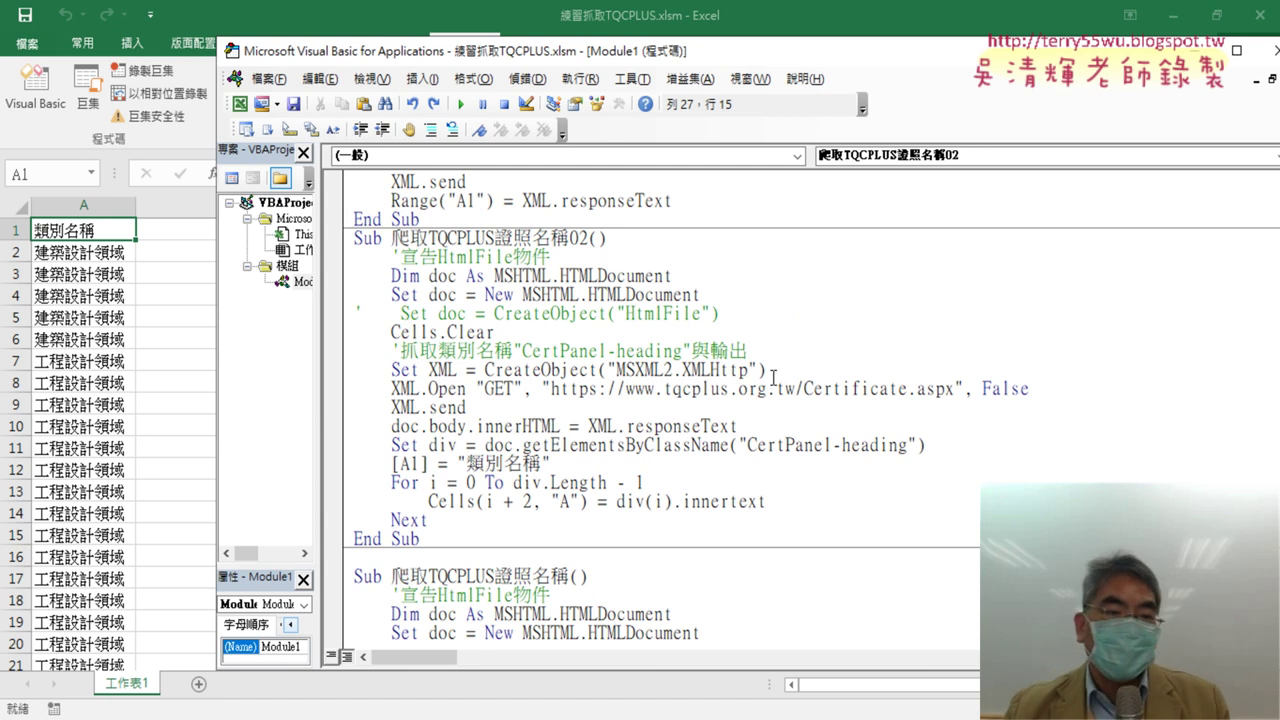
drag(563, 65, 796, 65)
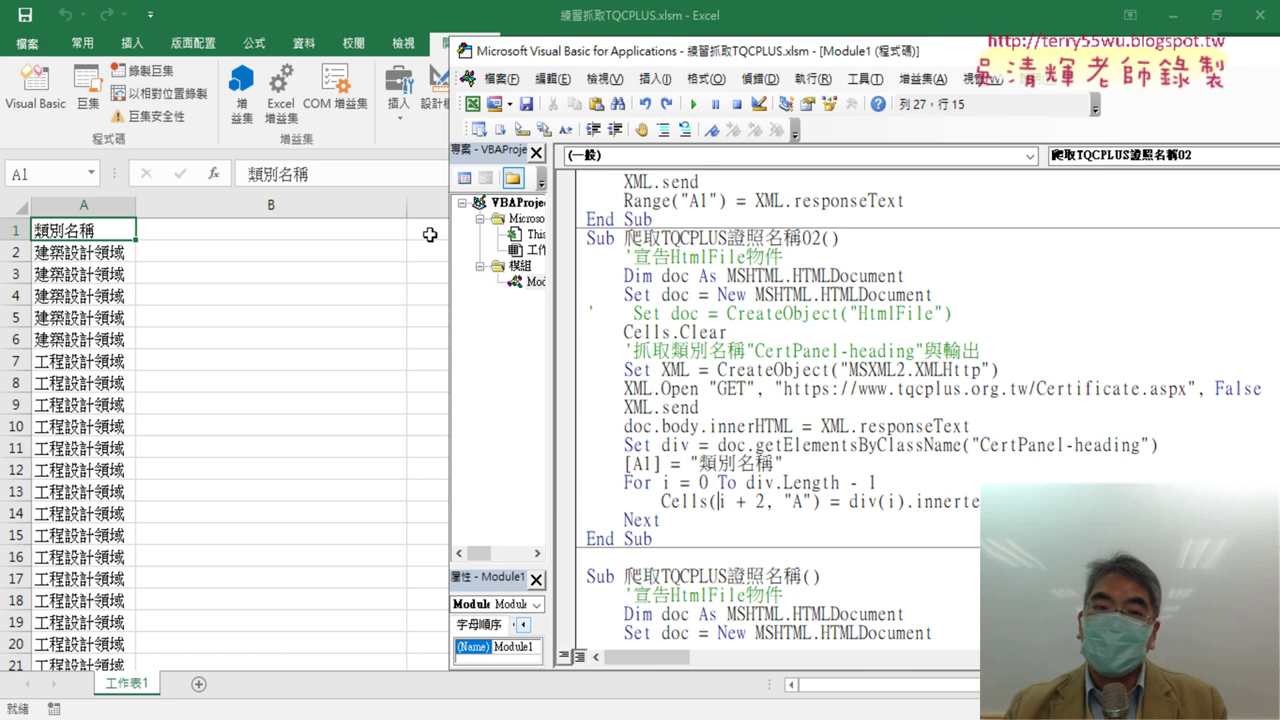
click(814, 462)
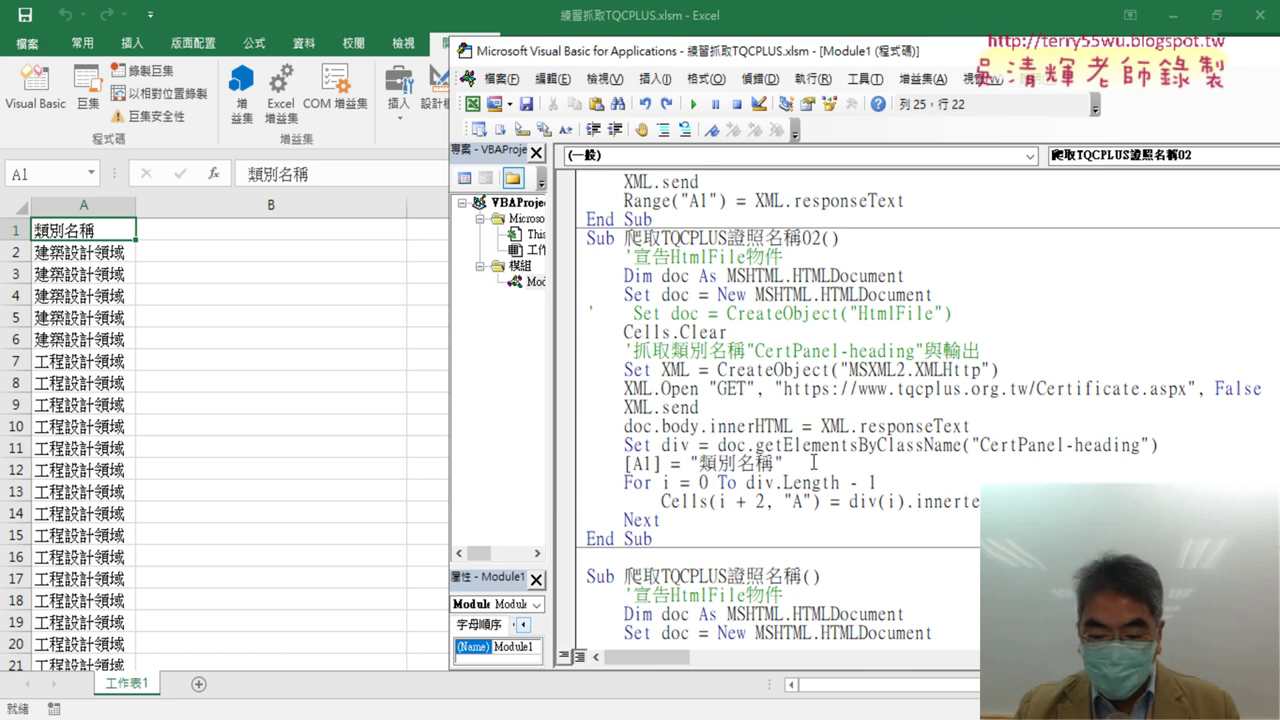
text(:)
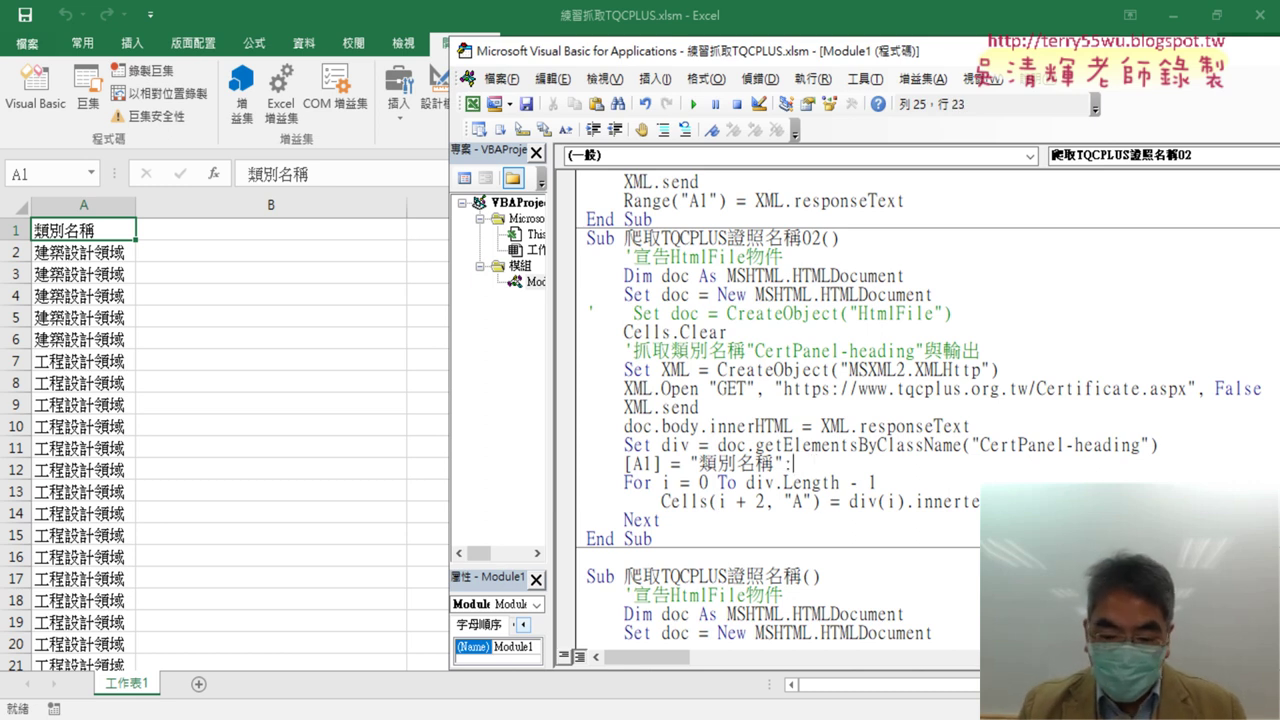
text([])
key(Left)
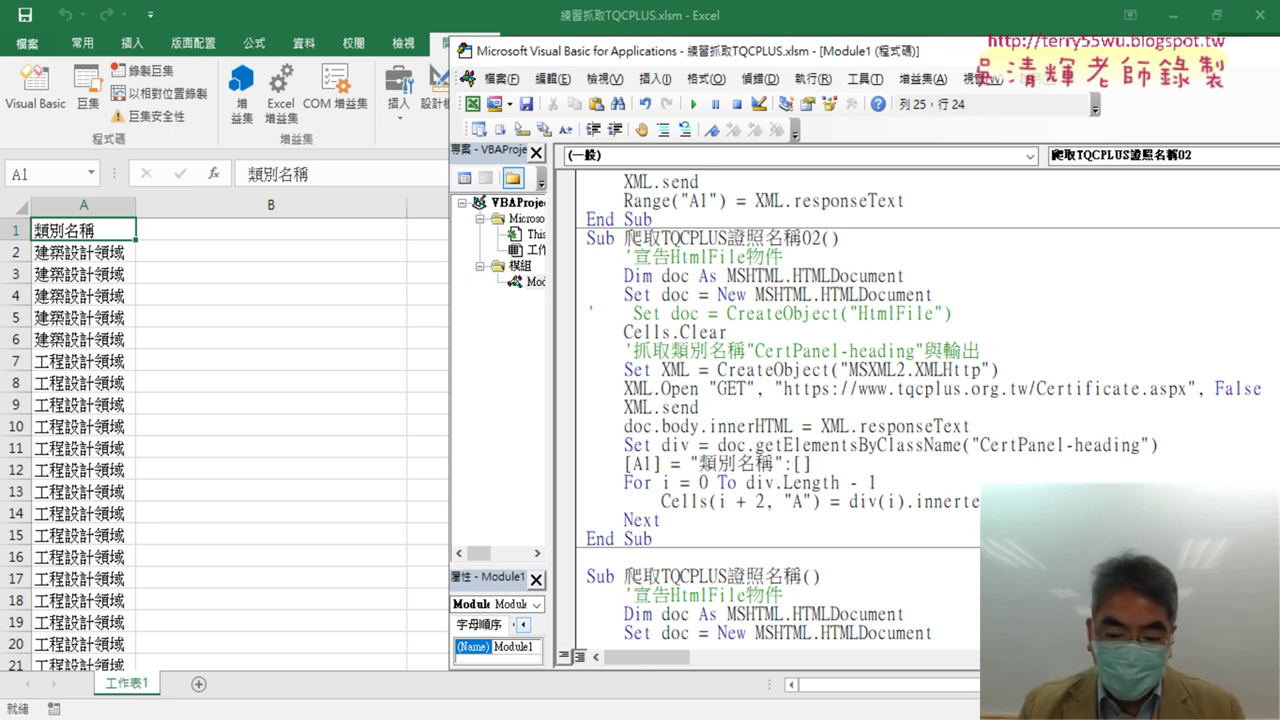
text(B)
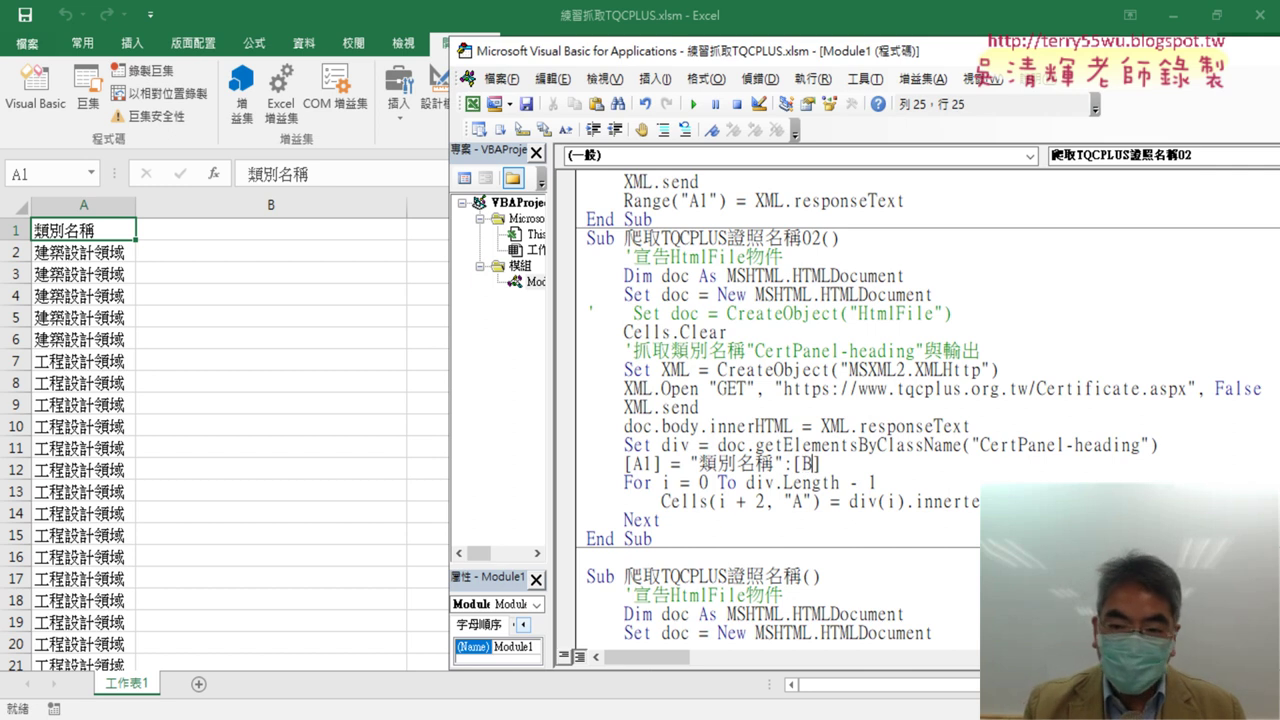
text(1)
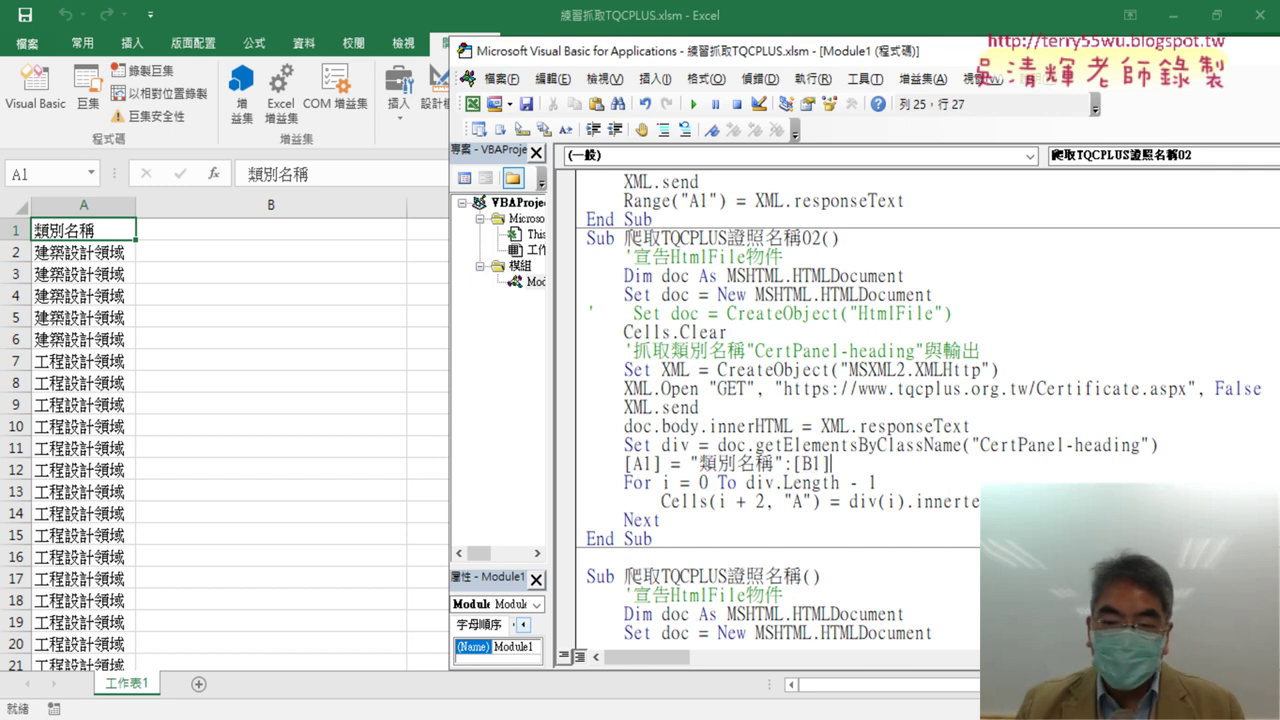
text(-)
key(BackSpace)
text(=)
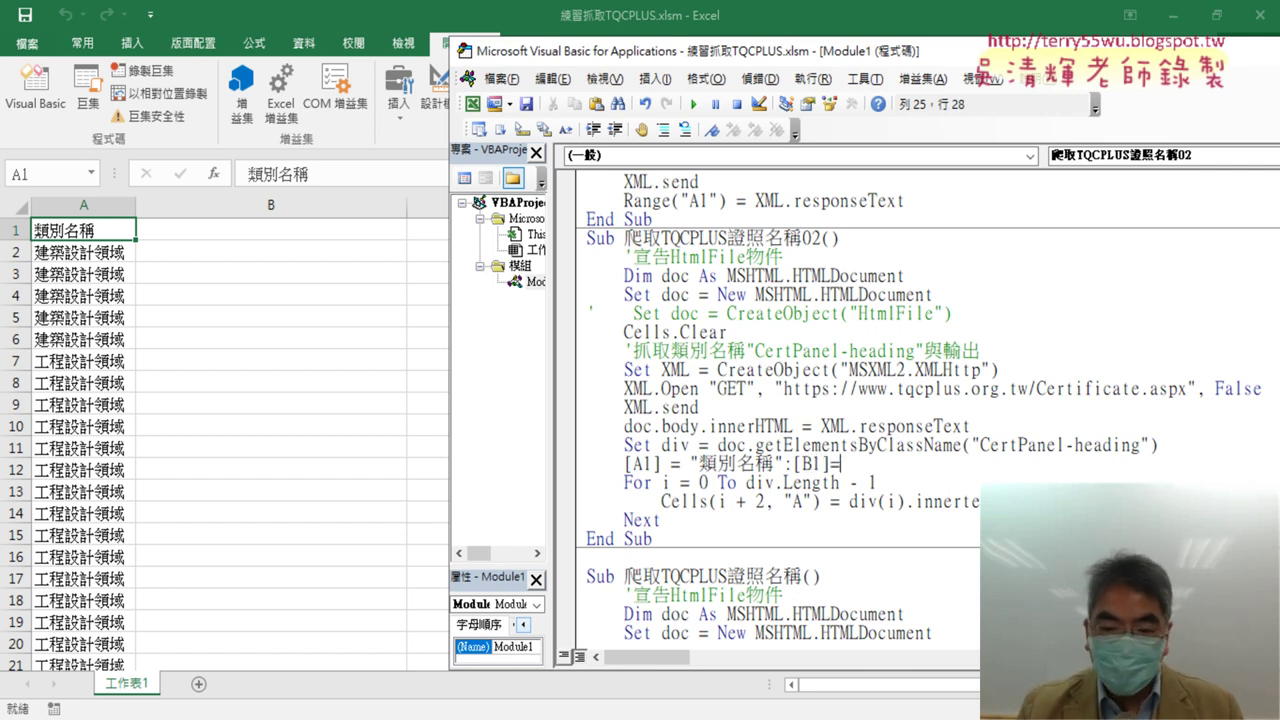
text("":)
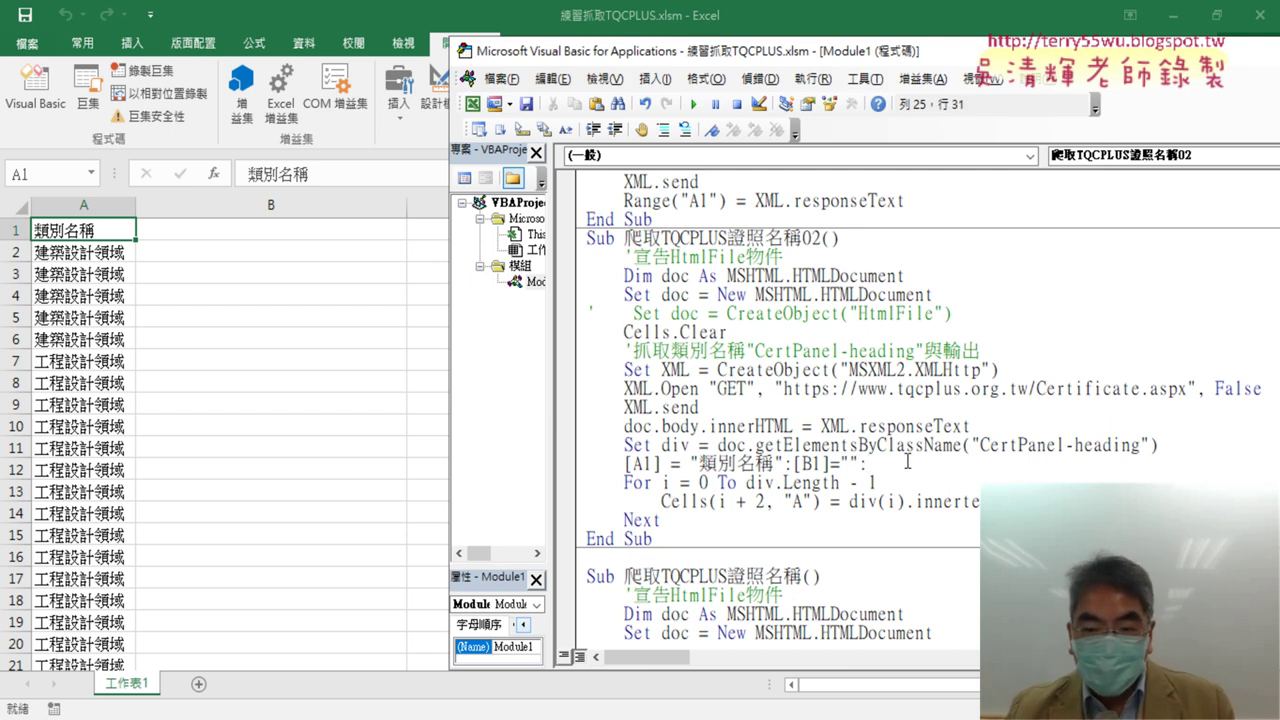
drag(867, 464, 775, 464)
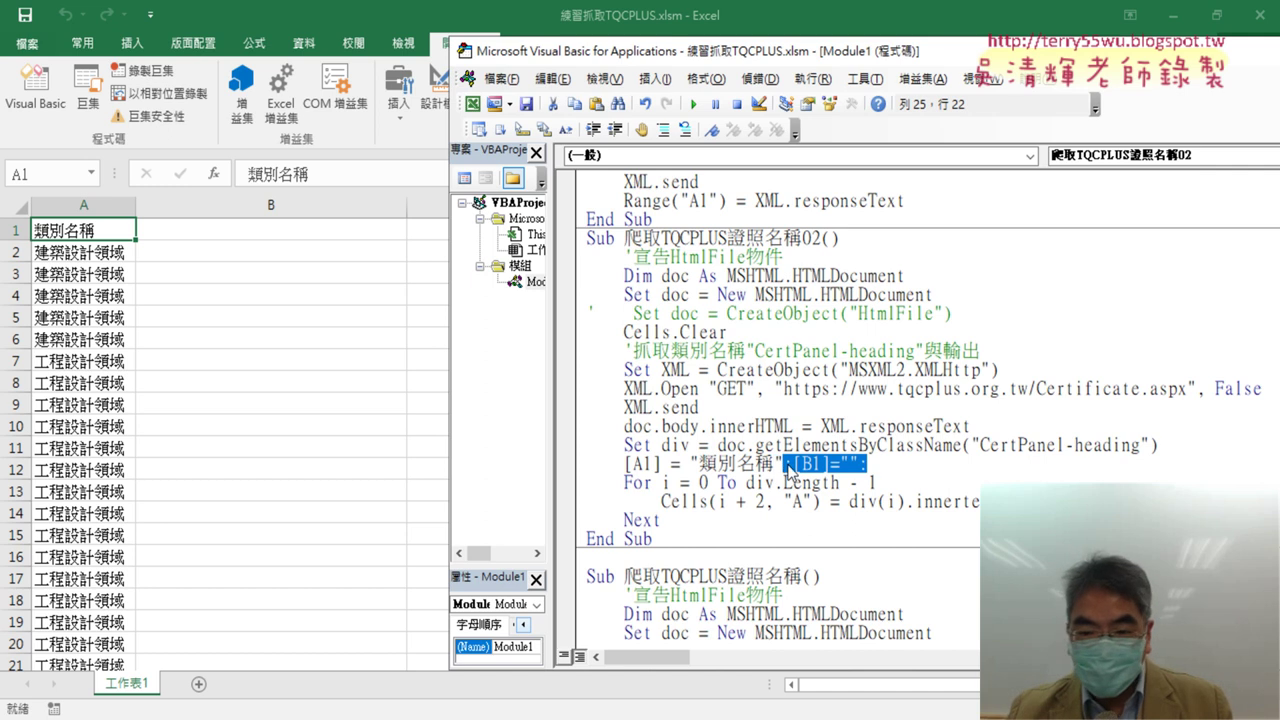
key(Delete)
scroll(831, 445, down, 3)
Step: Highlight the [B1] and [C1] header assignments and the loop over ch.Length
scroll(831, 445, down, 1)
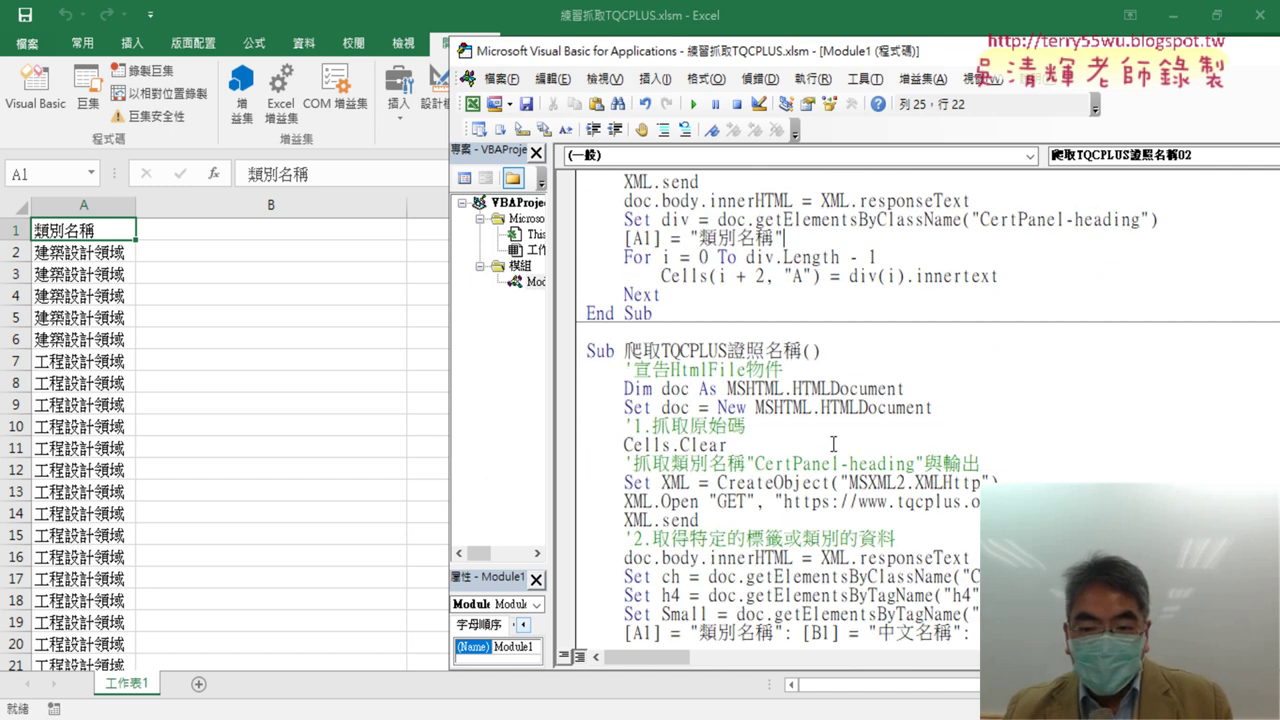
scroll(831, 445, down, 1)
scroll(834, 443, down, 3)
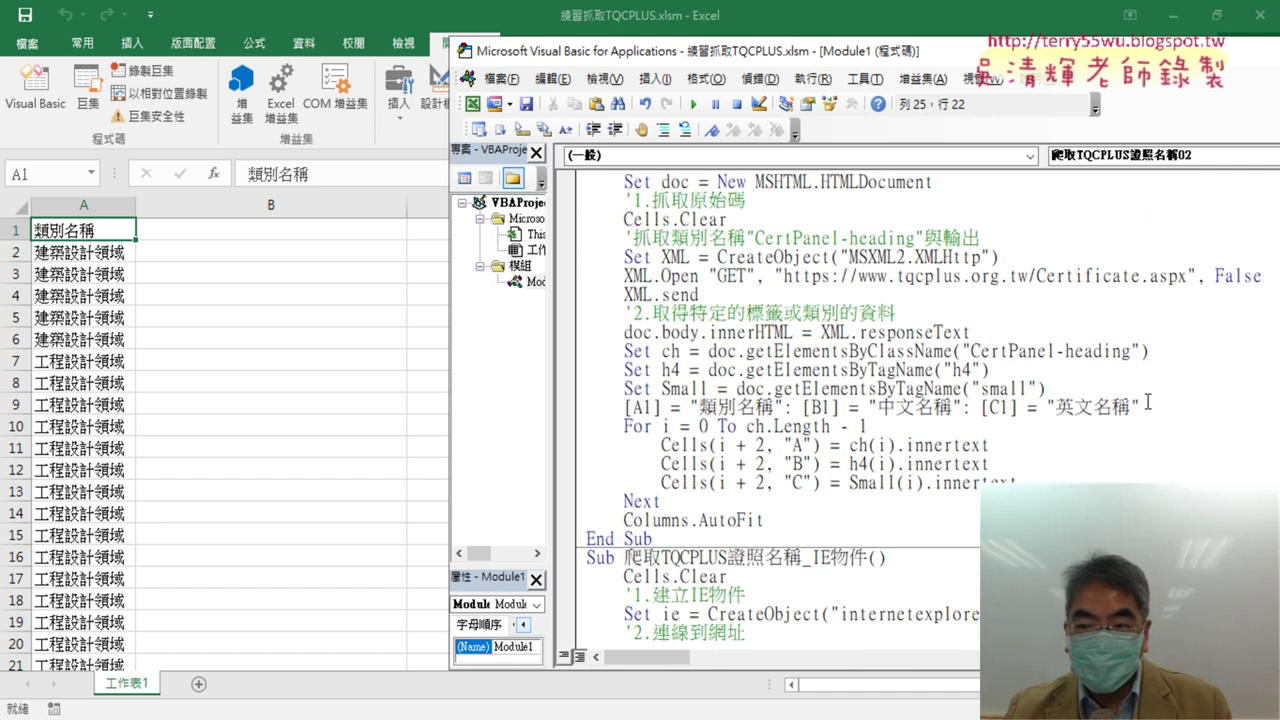
drag(1146, 404, 783, 406)
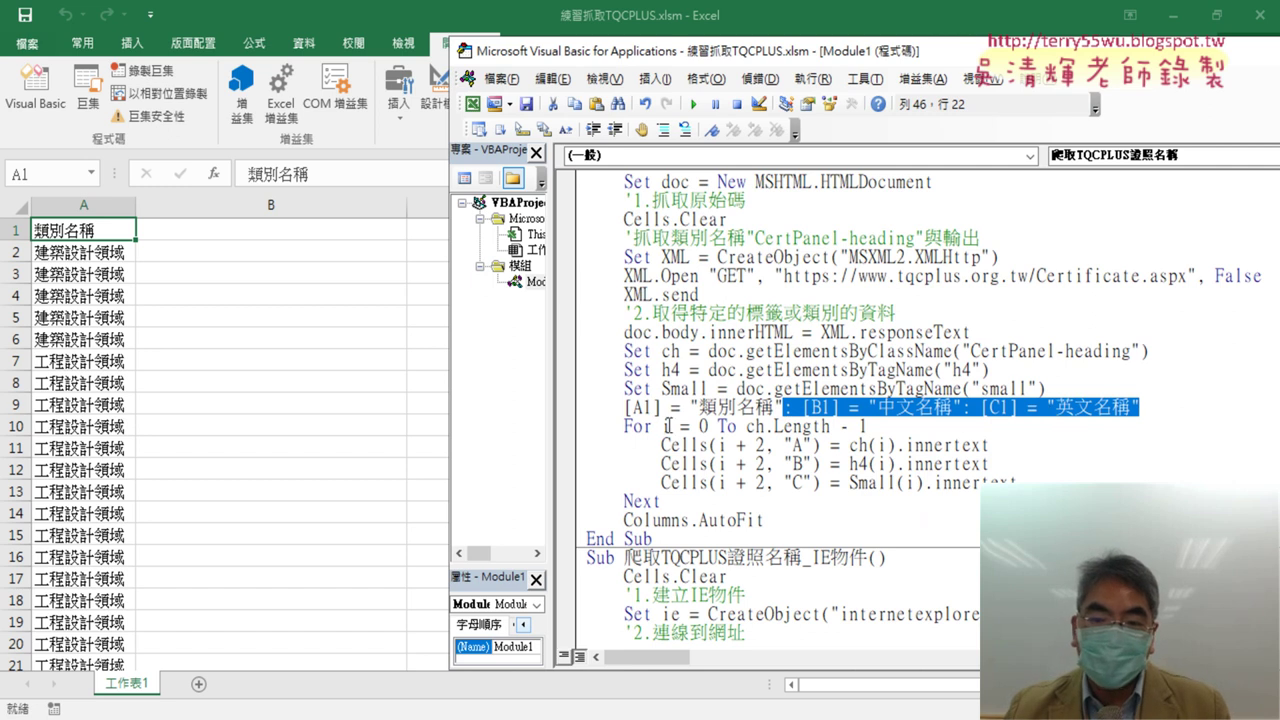
drag(624, 426, 878, 426)
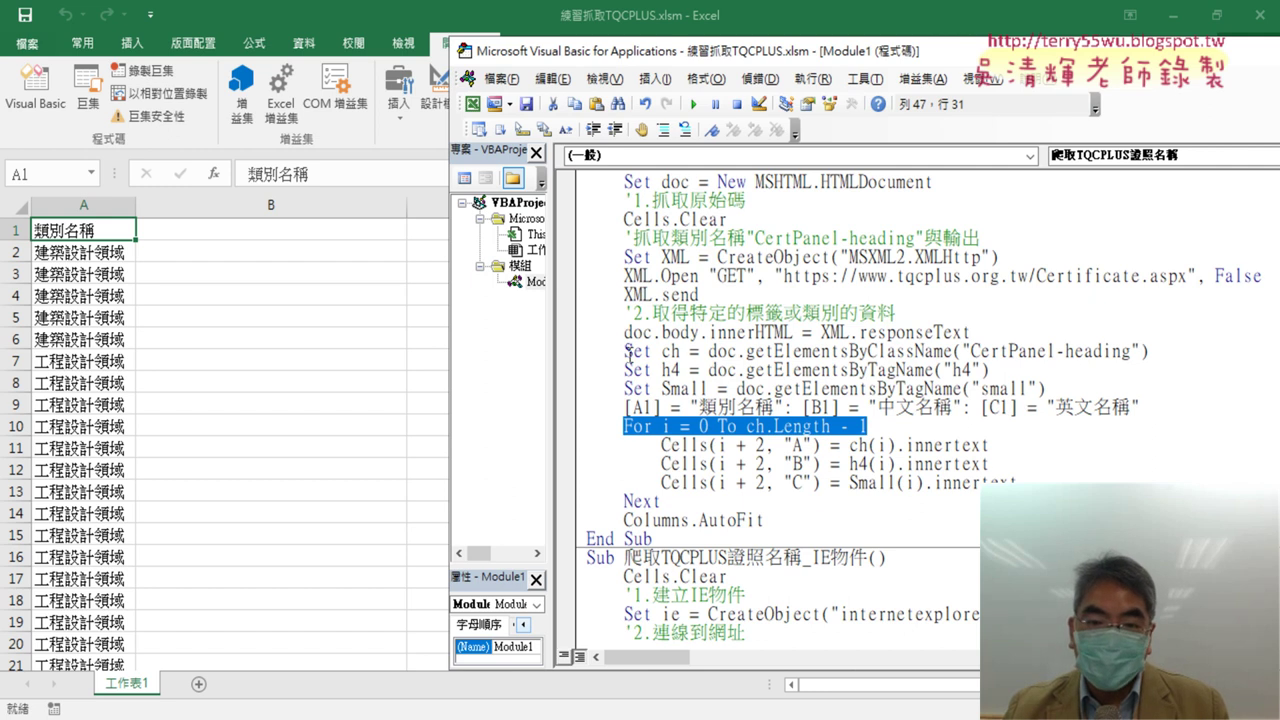
Step: Highlight the h4 and Small variables and the two Cells lines writing columns B and C
mouse_move(624, 371)
mouse_down()
mouse_move(684, 369)
mouse_move(669, 370)
mouse_move(680, 370)
mouse_move(668, 389)
mouse_move(704, 389)
mouse_up()
click(678, 356)
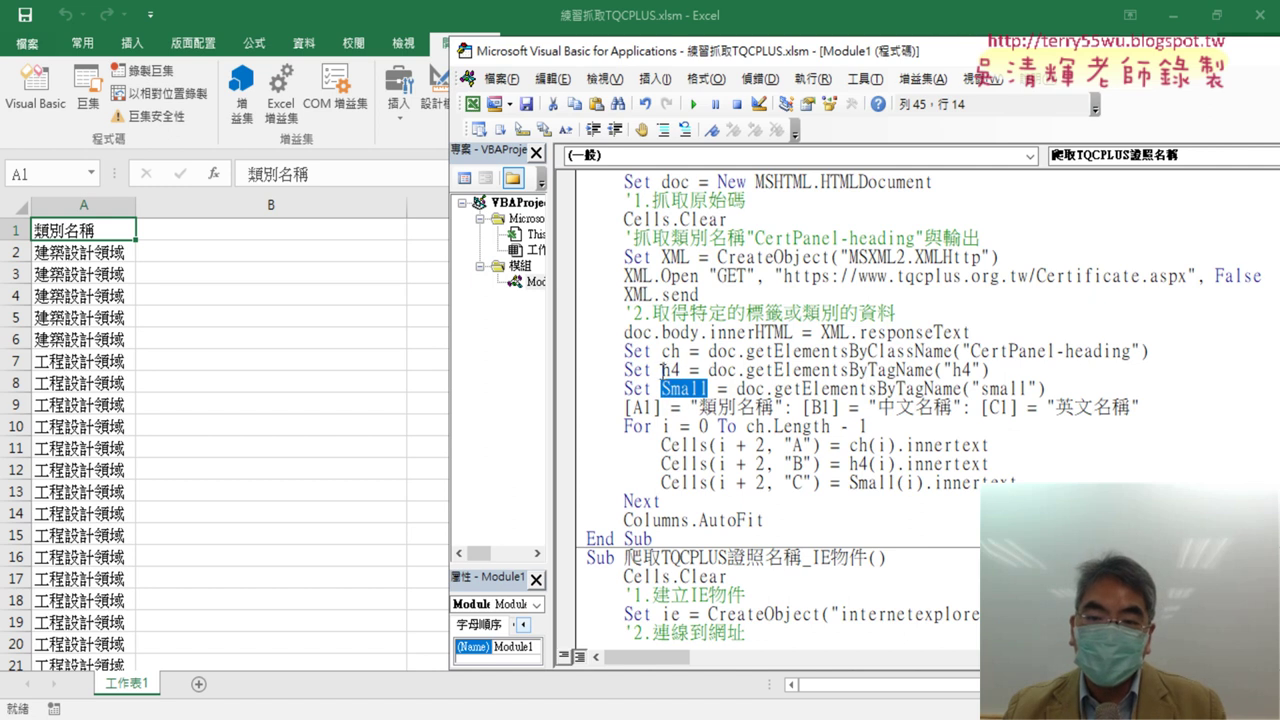
double_click(666, 370)
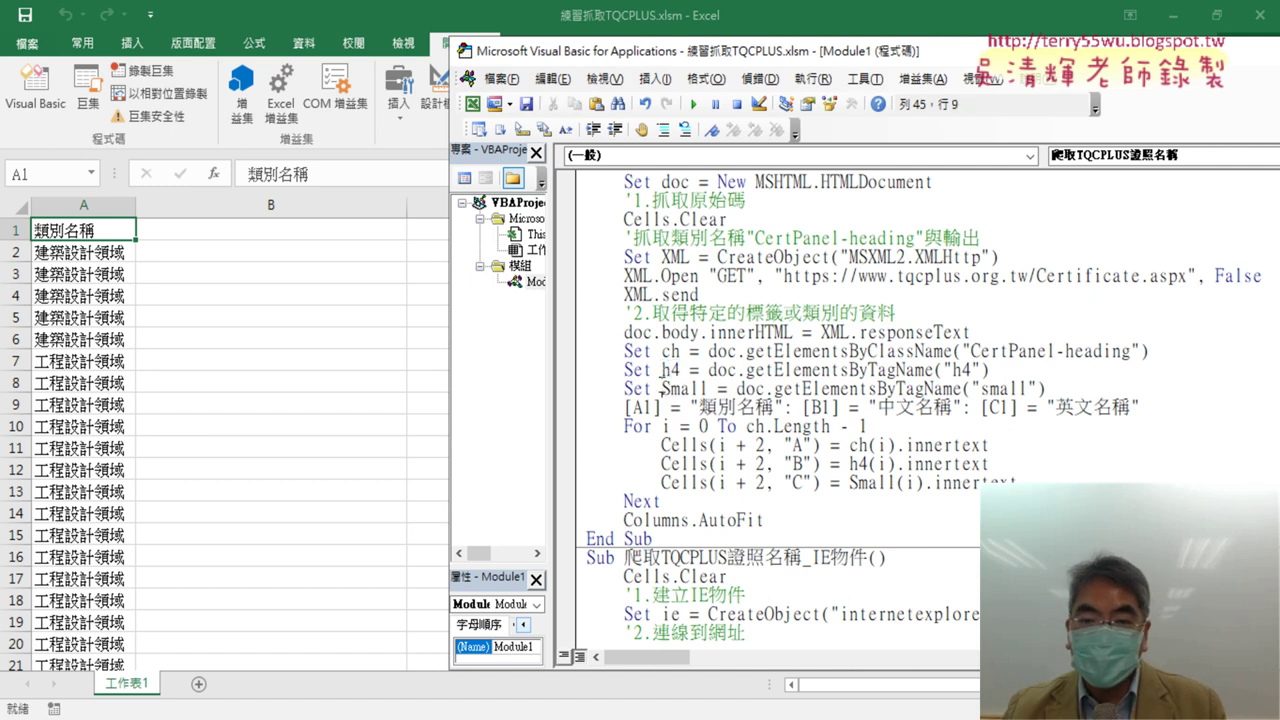
drag(662, 389, 708, 389)
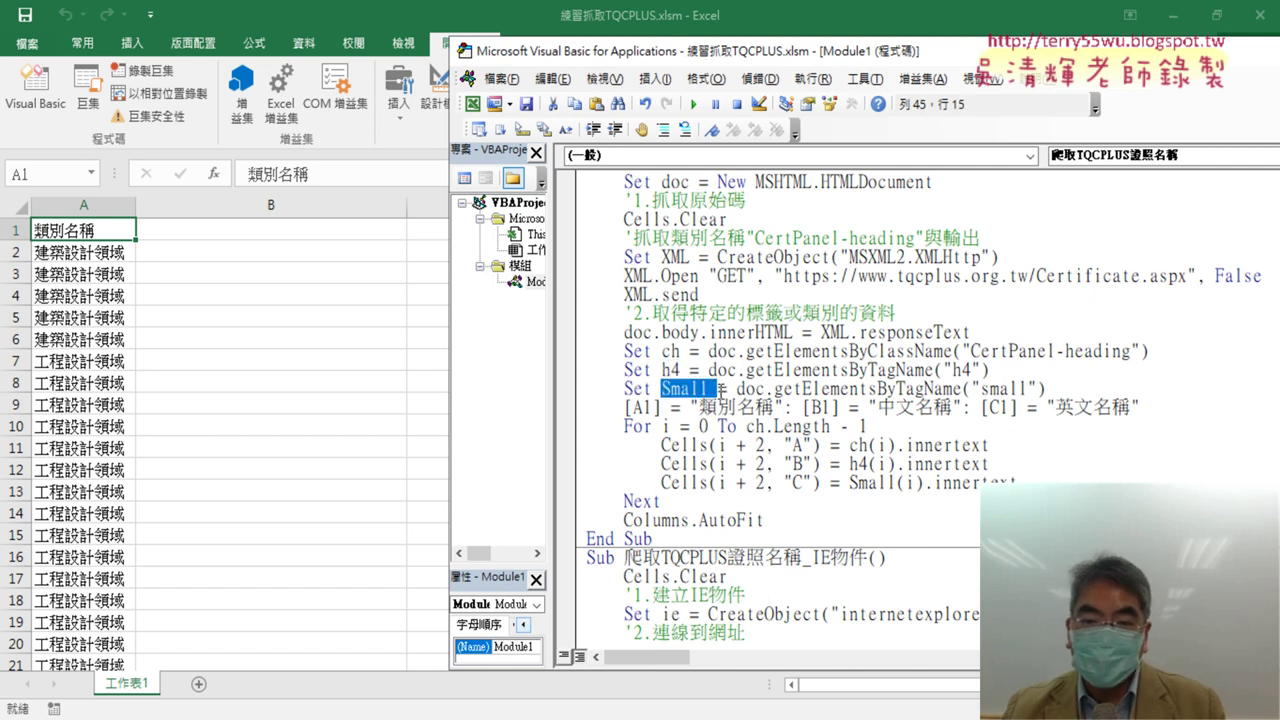
click(997, 466)
drag(1026, 481, 561, 462)
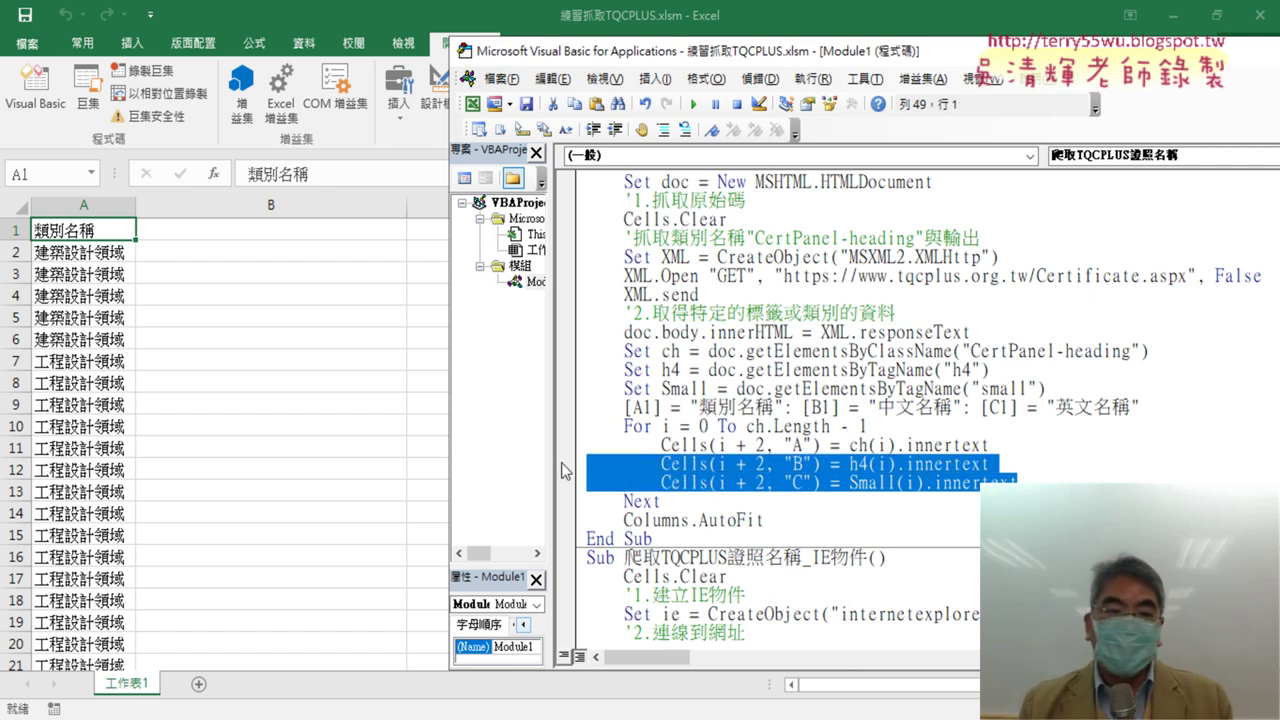
Step: Run the 爬取TQCPLUS證照名稱 macro with the editor shifted to uncover more sheet columns
click(766, 369)
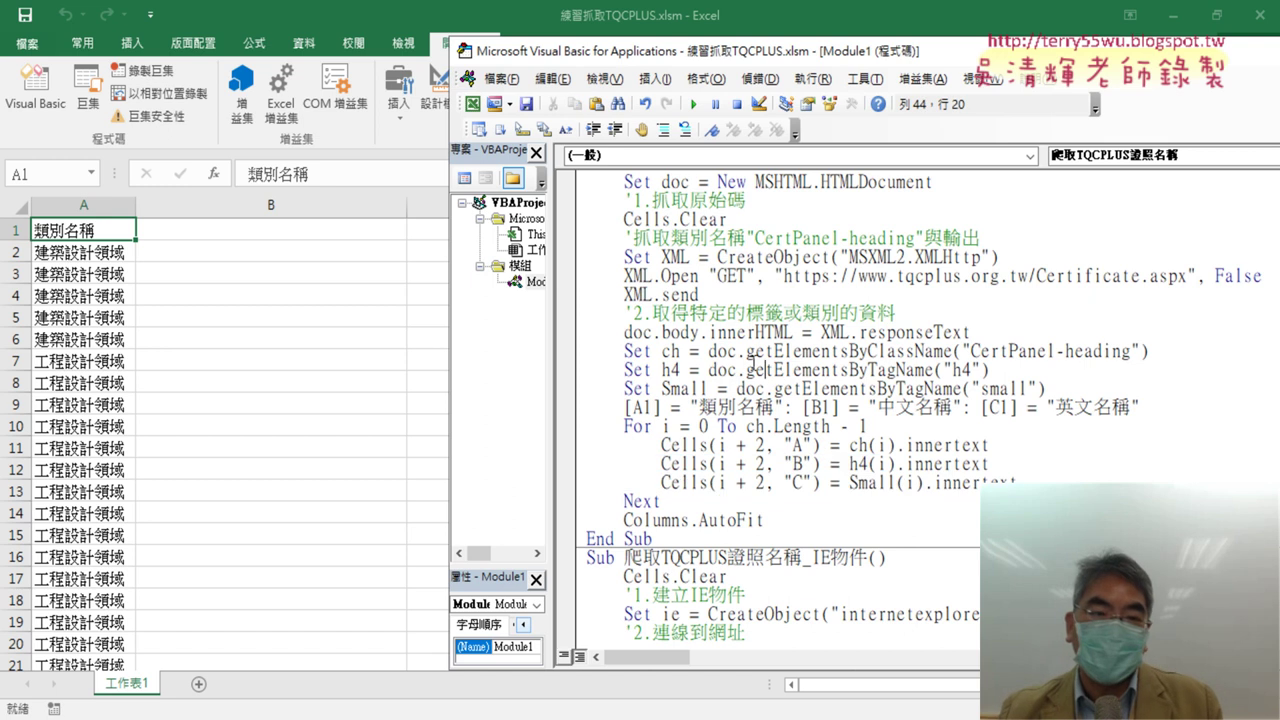
drag(638, 66, 739, 64)
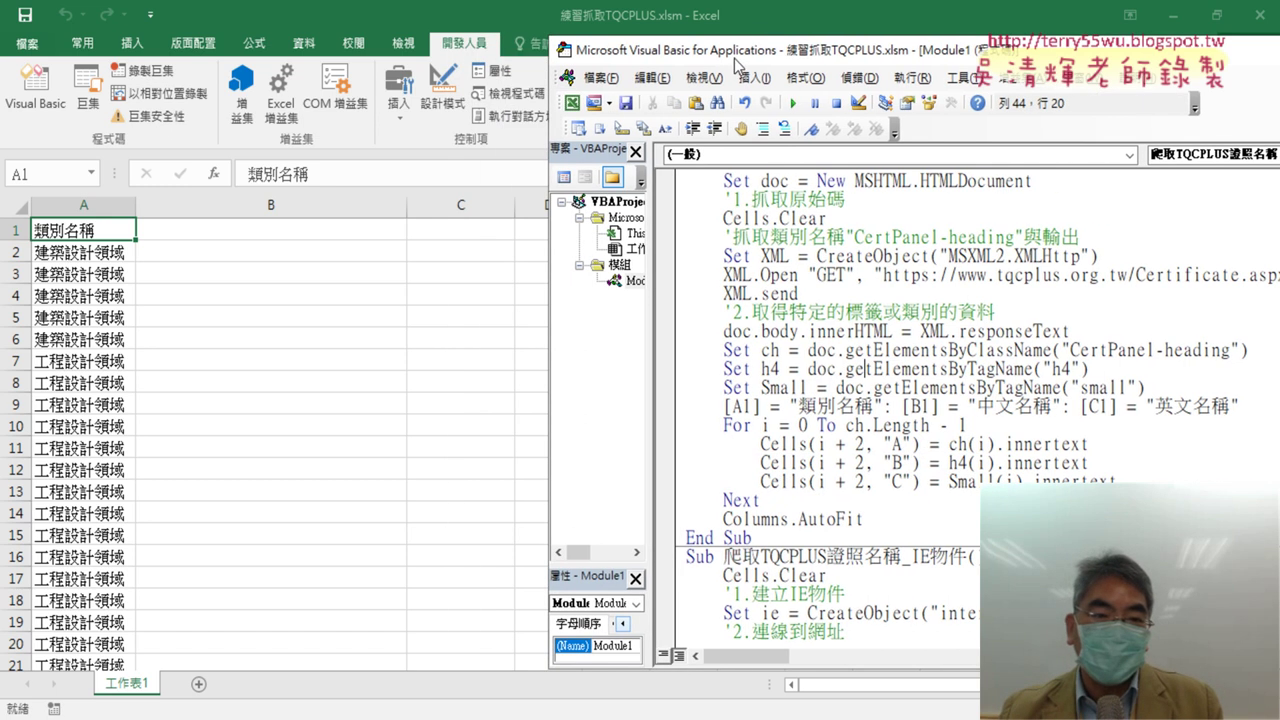
click(836, 388)
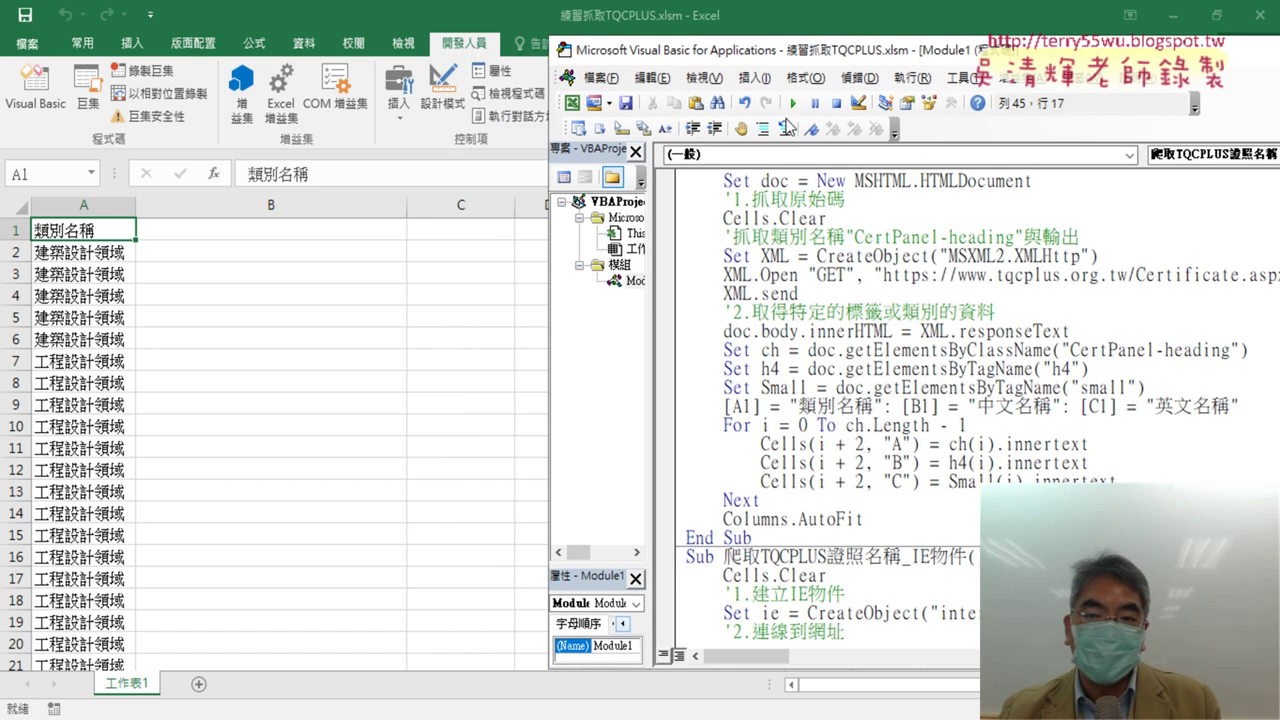
Step: Run the scraper to fill 中文名稱 and 英文名稱, then shift the editor left and scroll up
click(792, 103)
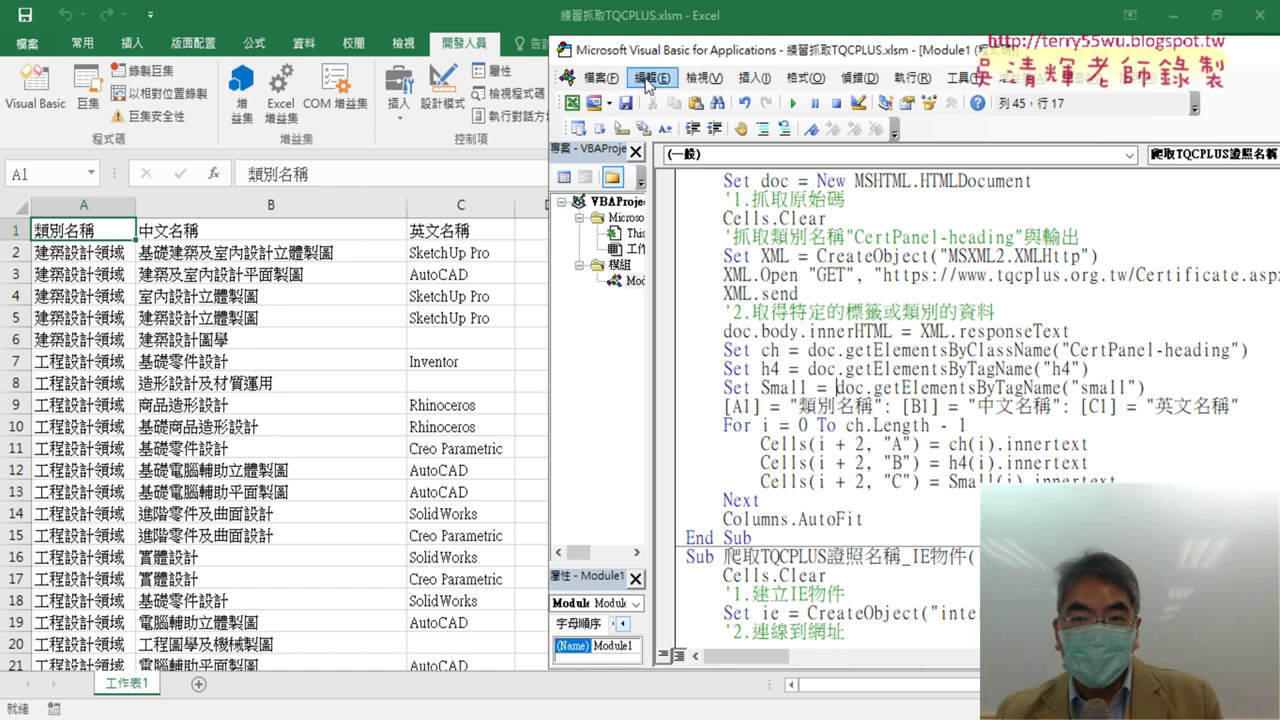
drag(788, 52, 548, 52)
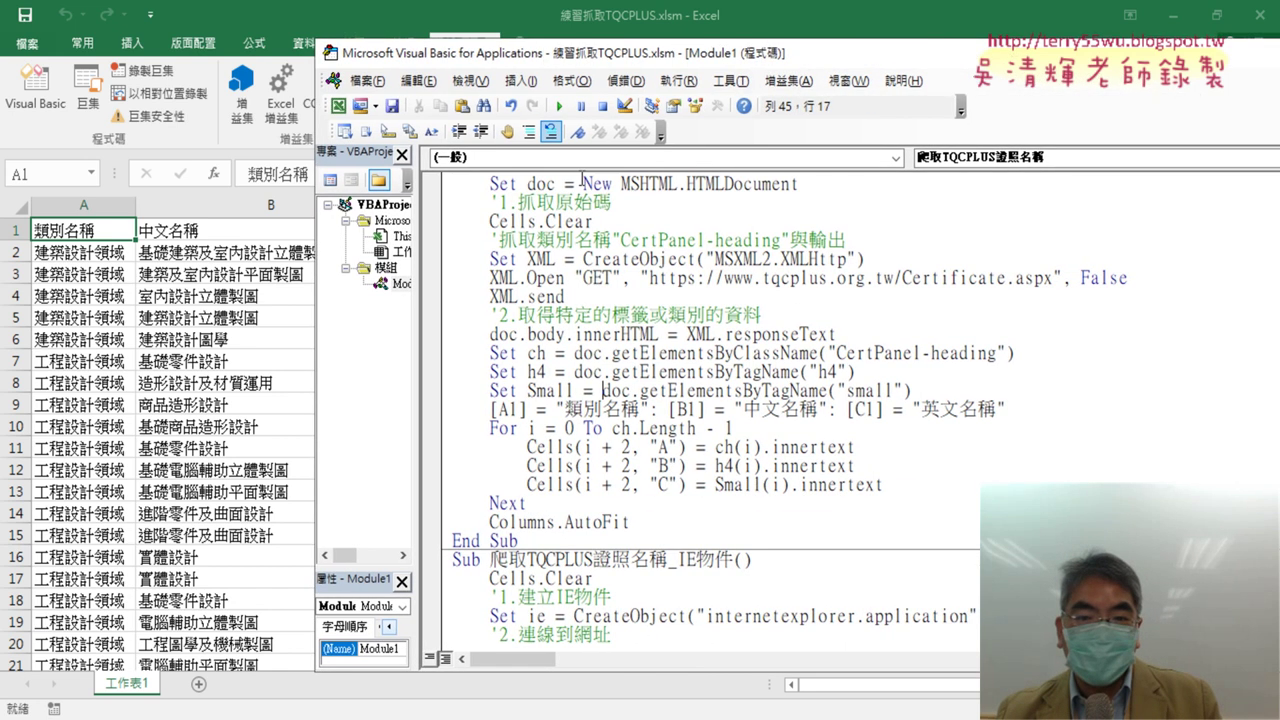
scroll(798, 299, up, 1)
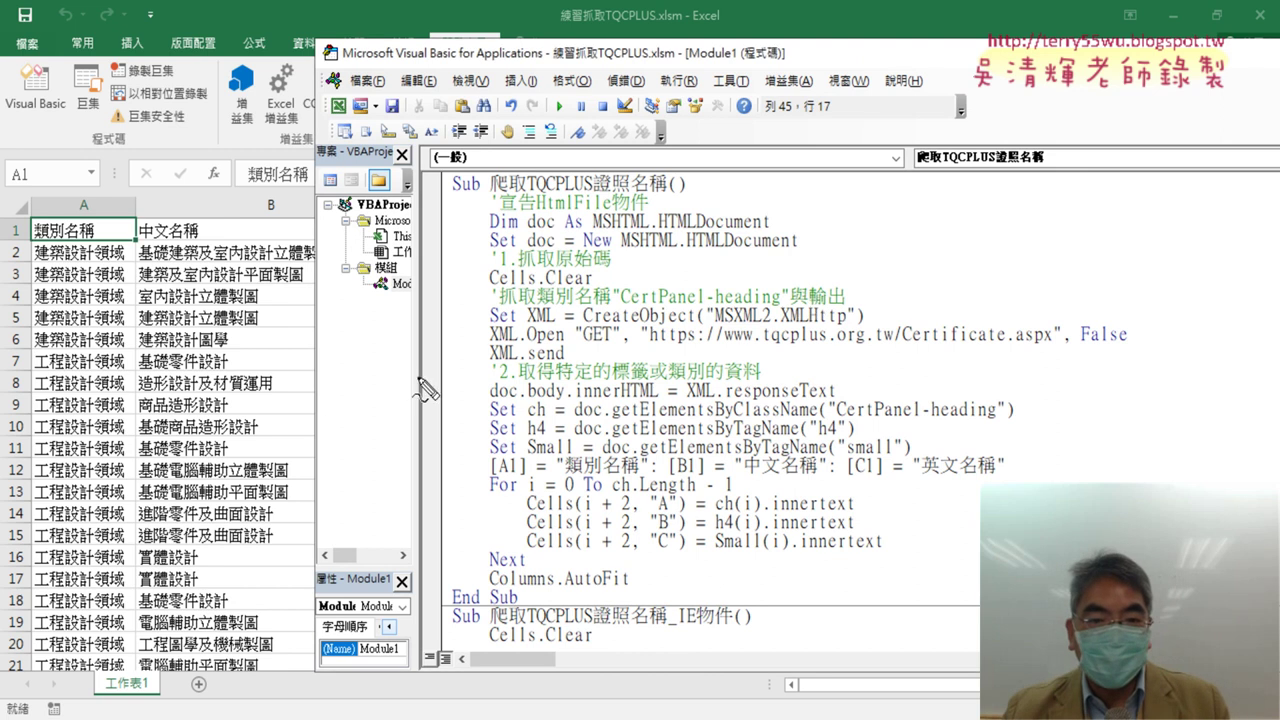
drag(455, 364, 614, 365)
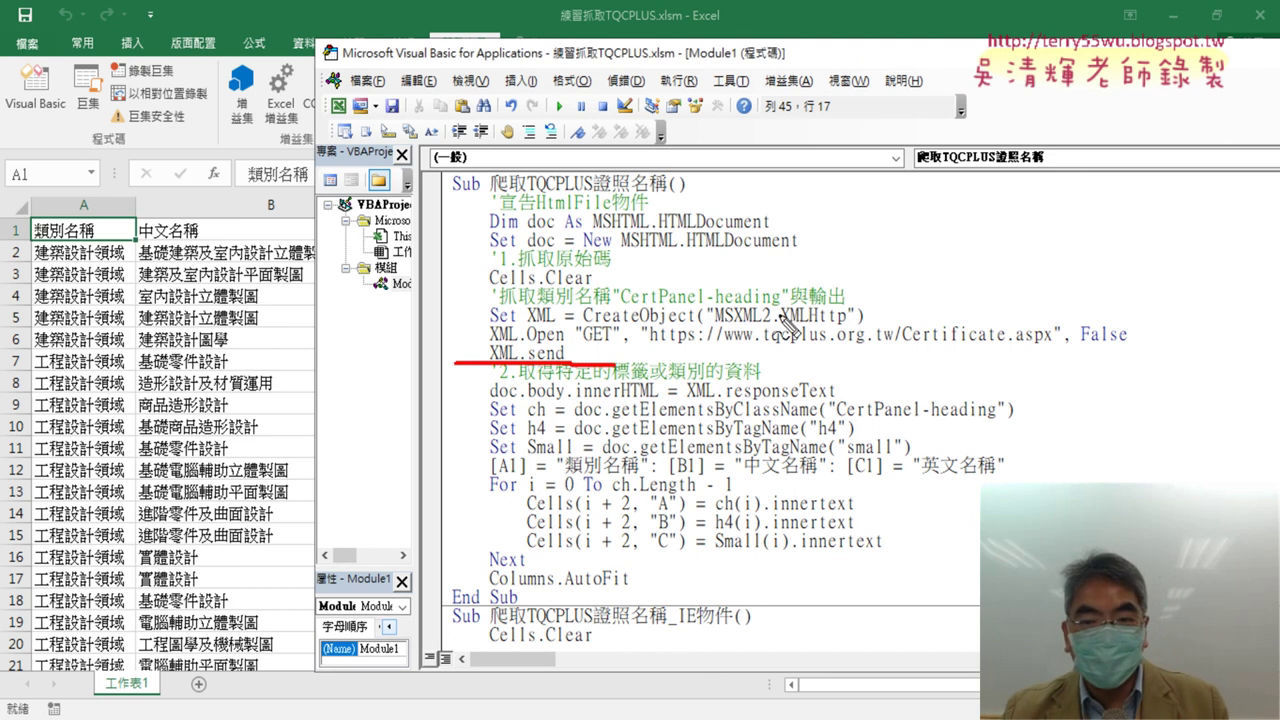
drag(789, 324, 848, 324)
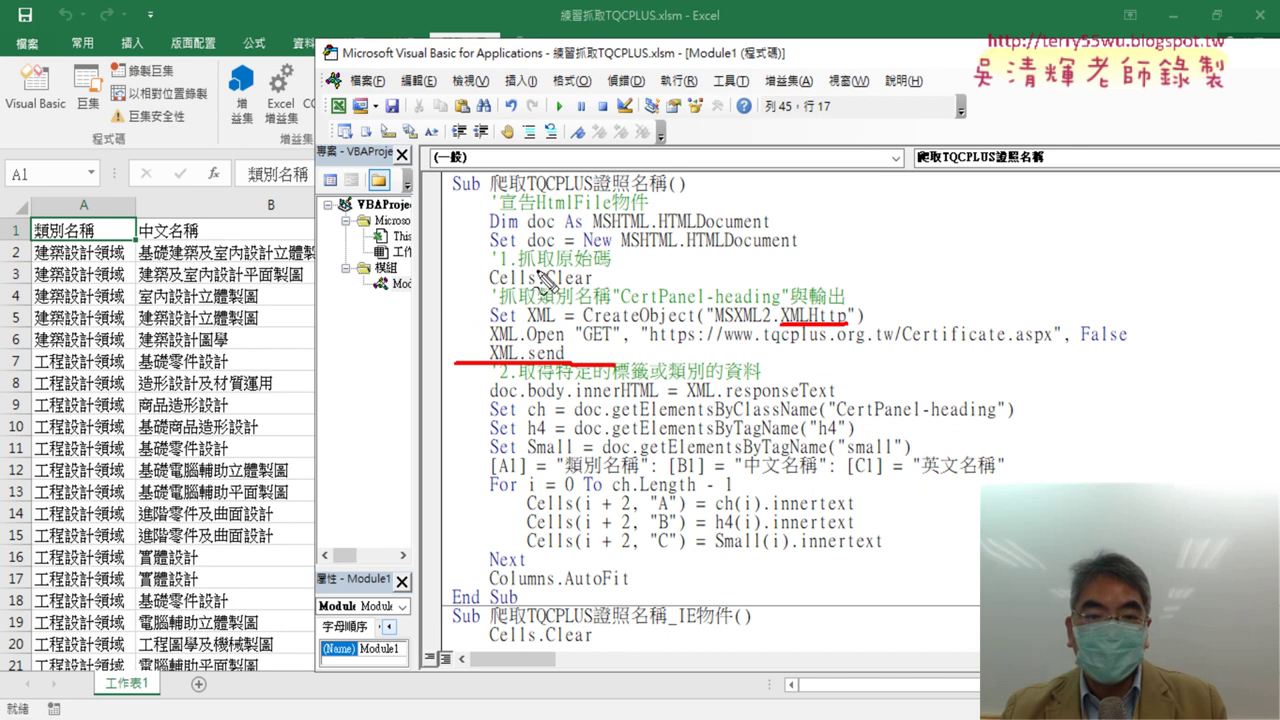
drag(520, 268, 610, 266)
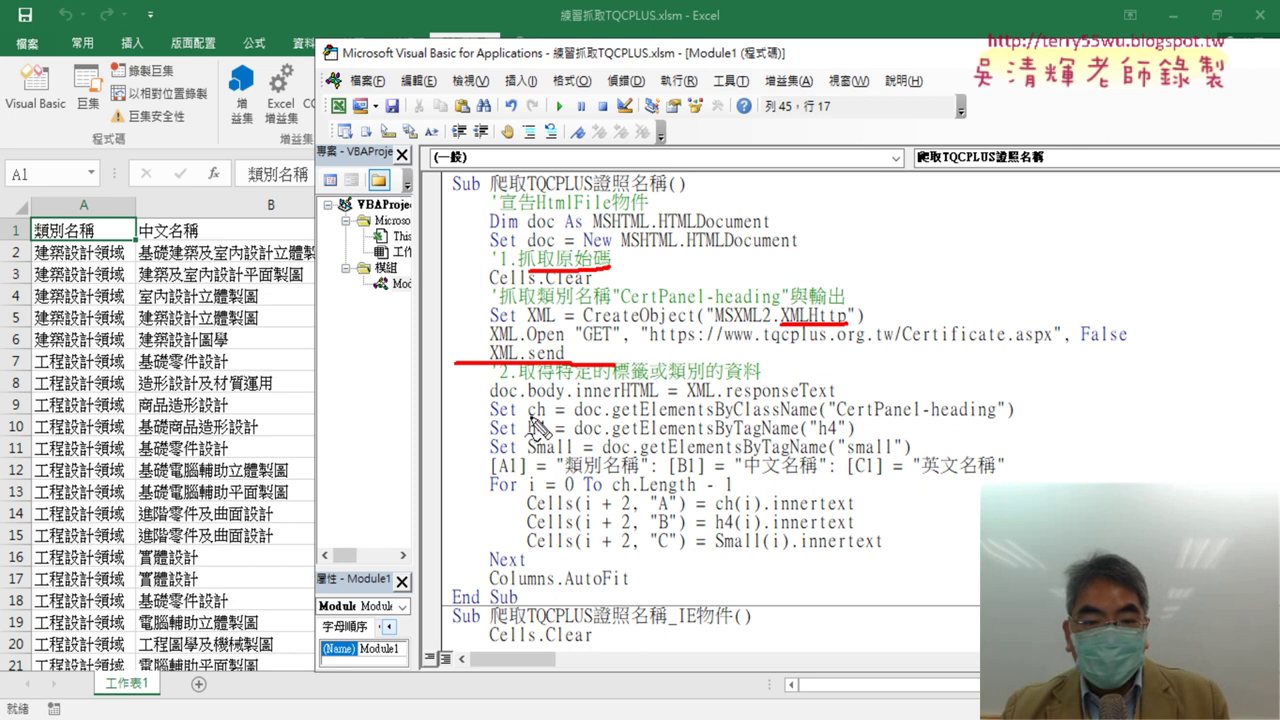
mouse_move(528, 415)
mouse_down()
mouse_move(550, 413)
mouse_move(545, 432)
mouse_move(570, 453)
mouse_up()
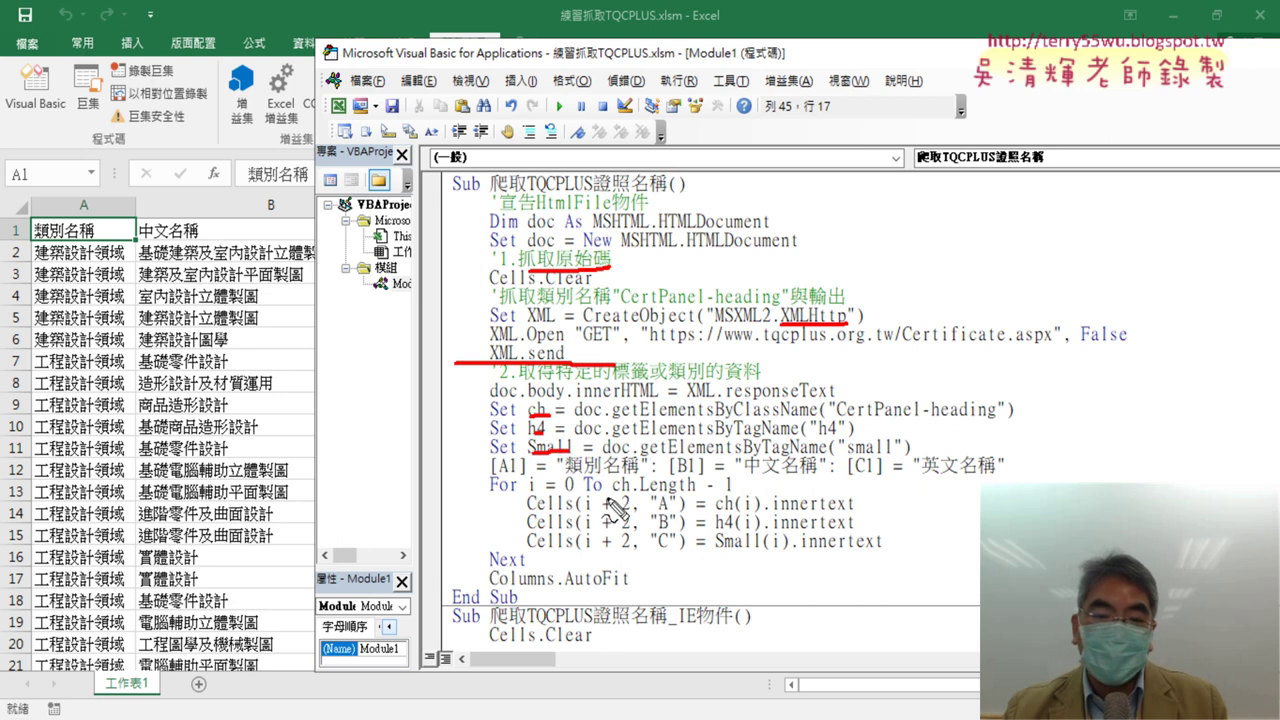
drag(562, 493, 731, 488)
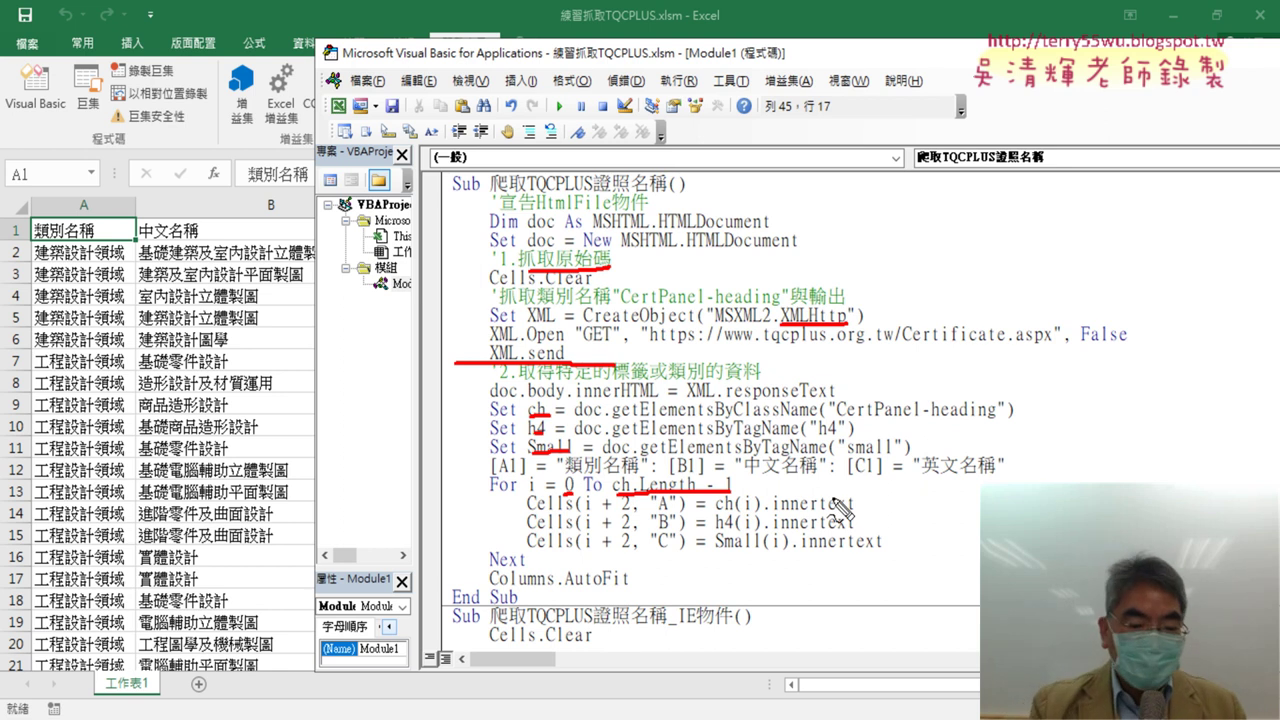
key(Escape)
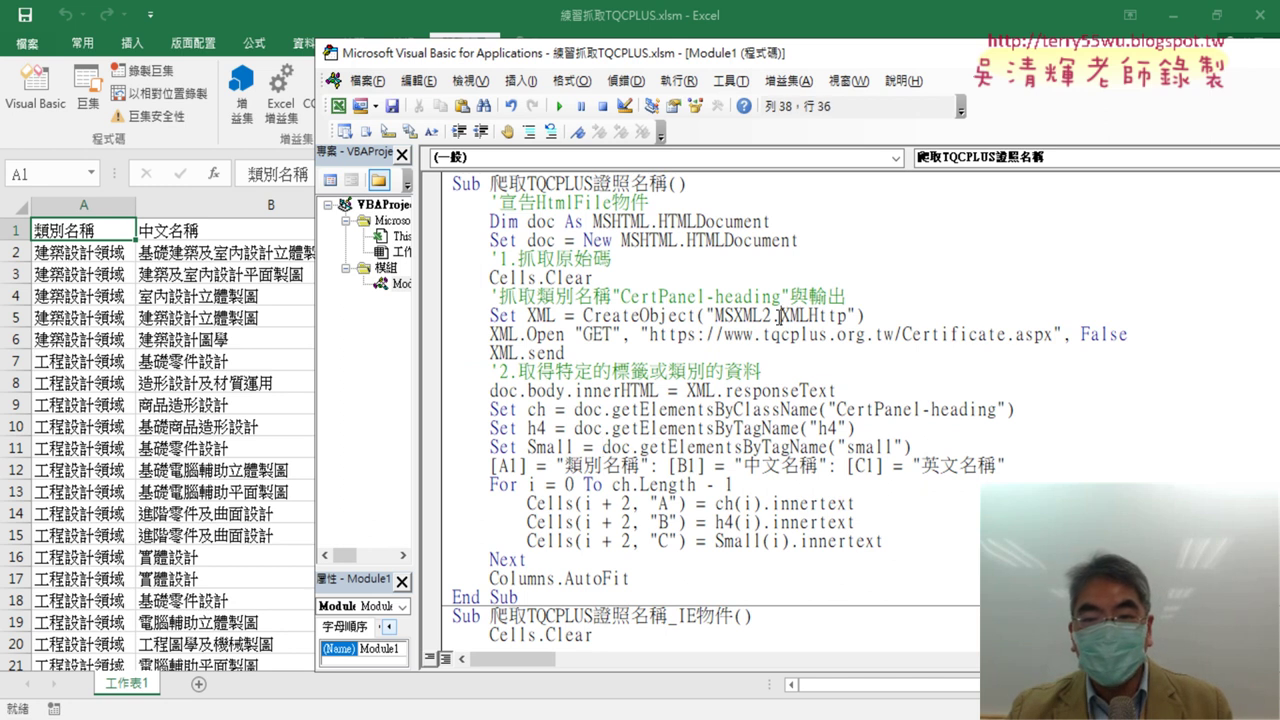
drag(780, 316, 846, 316)
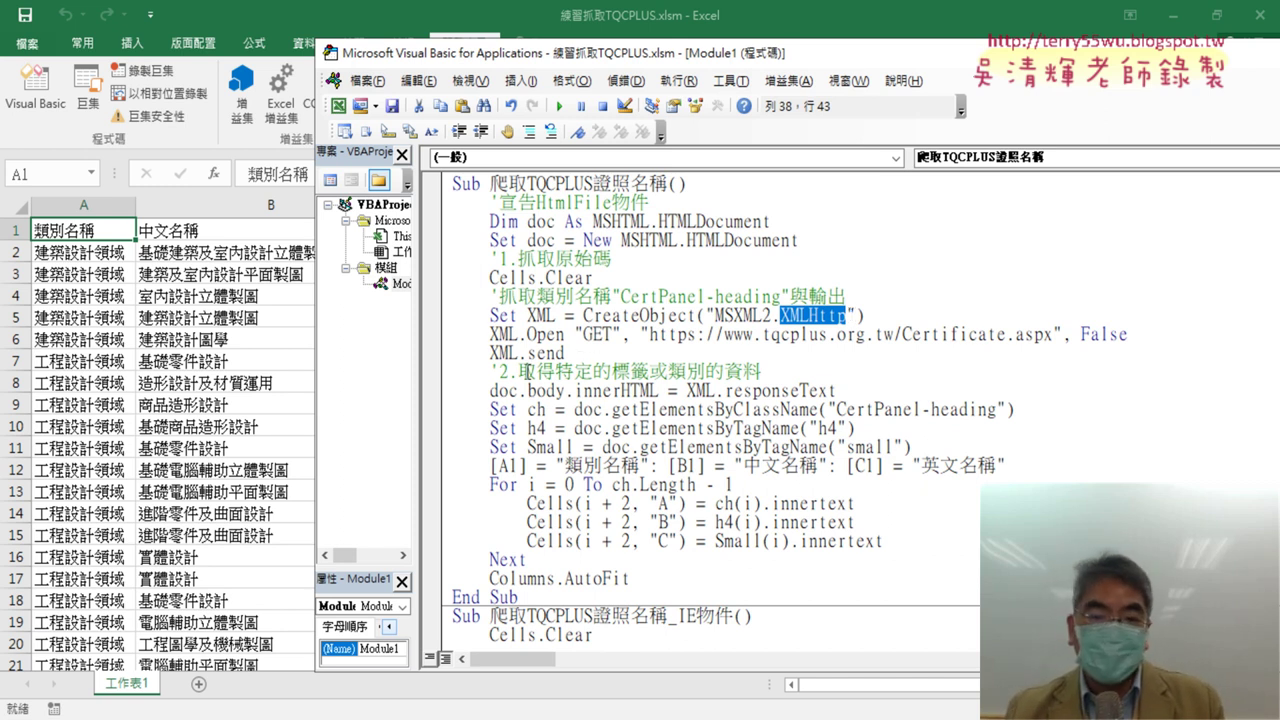
drag(590, 350, 450, 311)
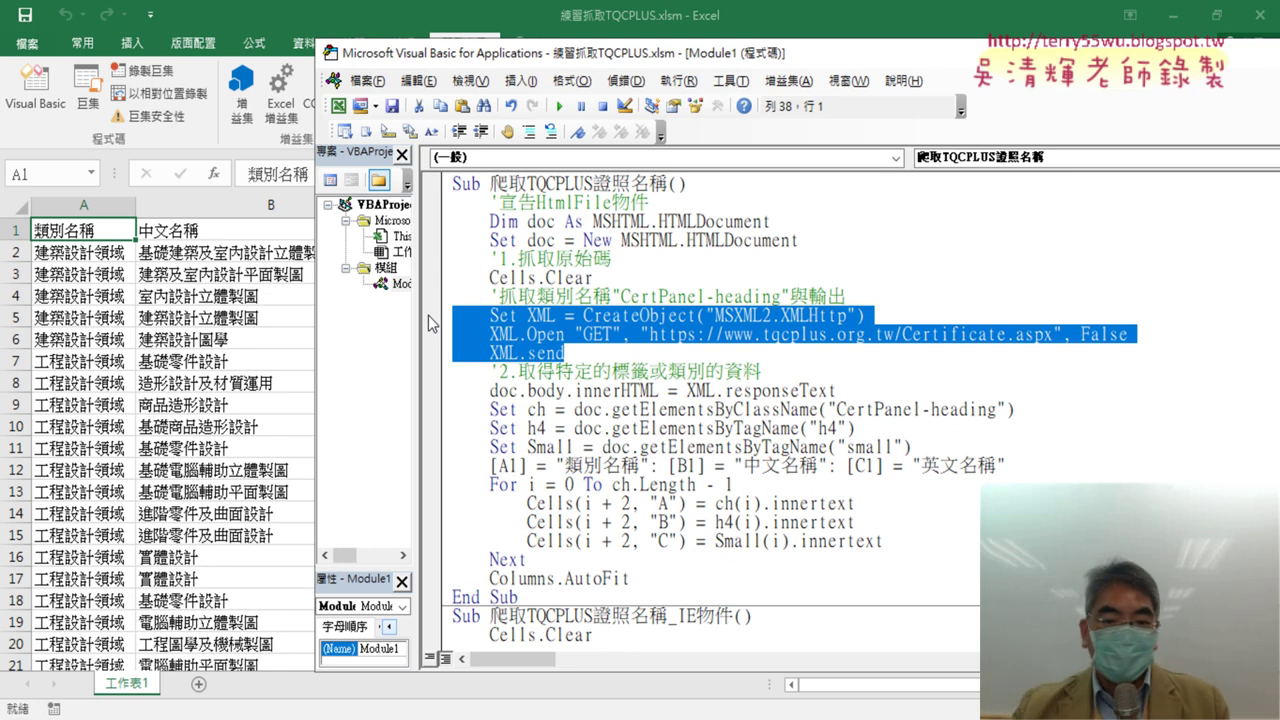
scroll(740, 465, down, 3)
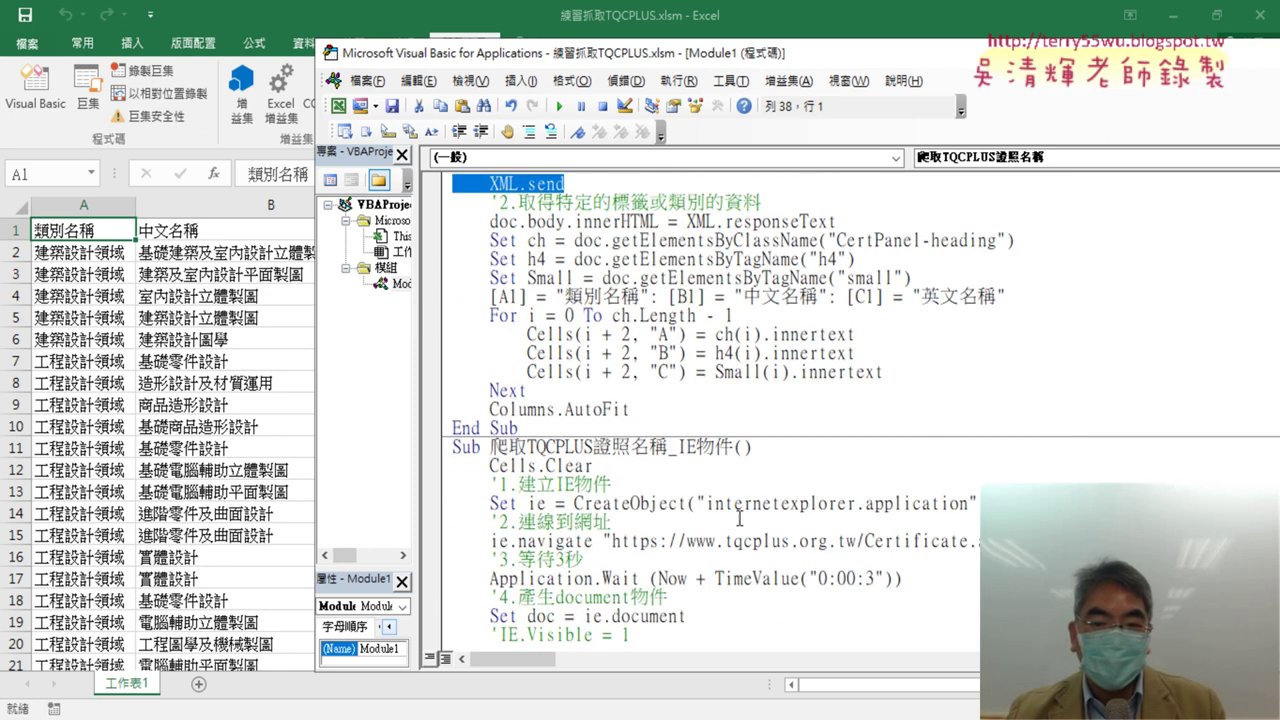
drag(677, 446, 737, 447)
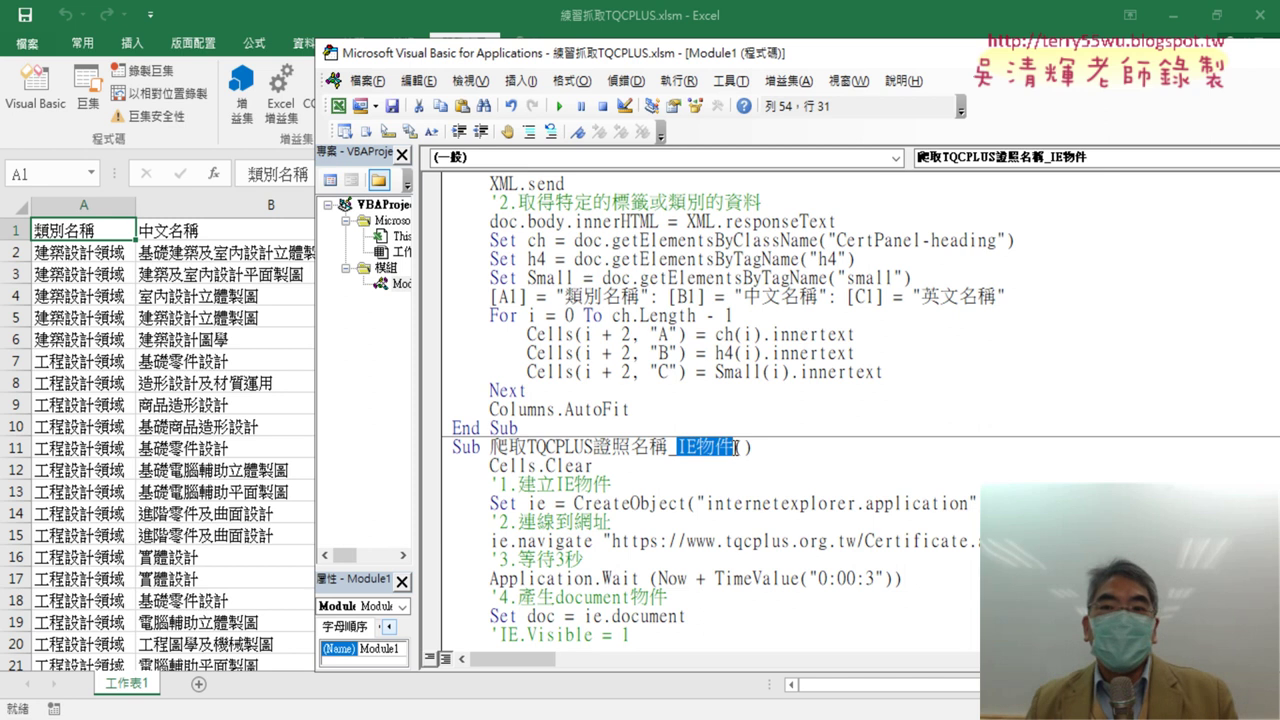
scroll(956, 448, up, 1)
scroll(793, 383, up, 1)
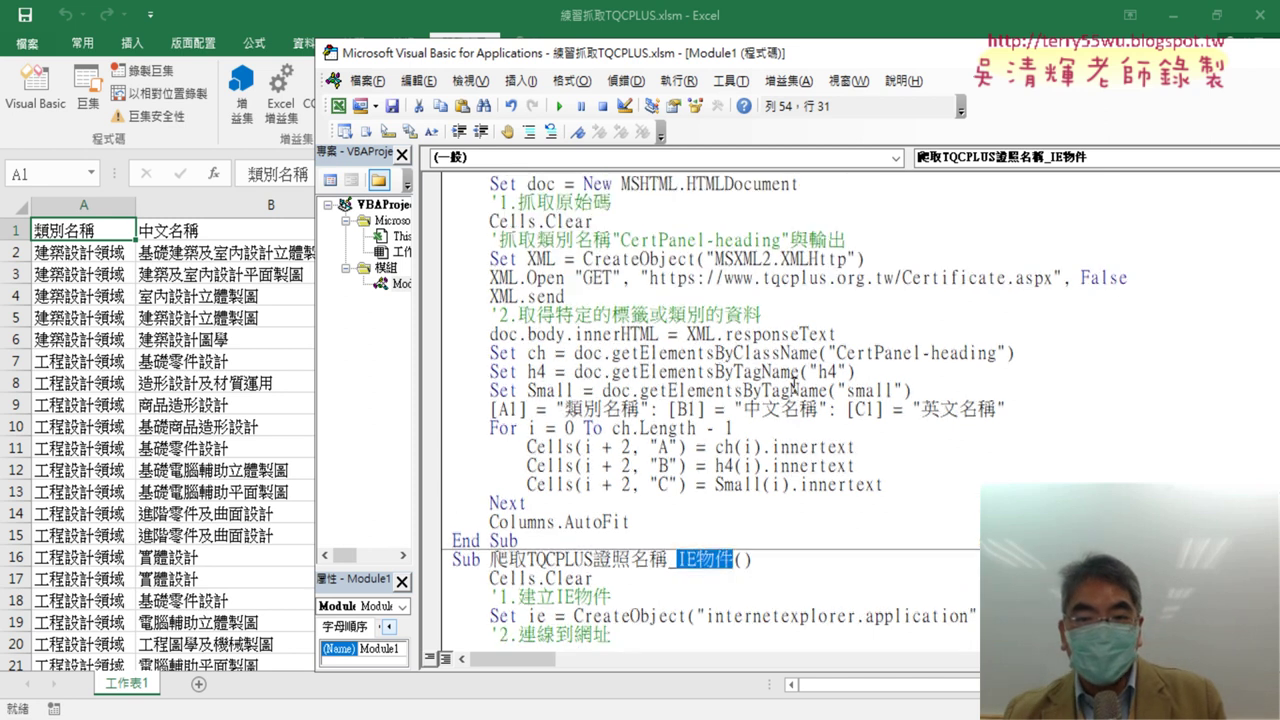
drag(836, 338, 436, 252)
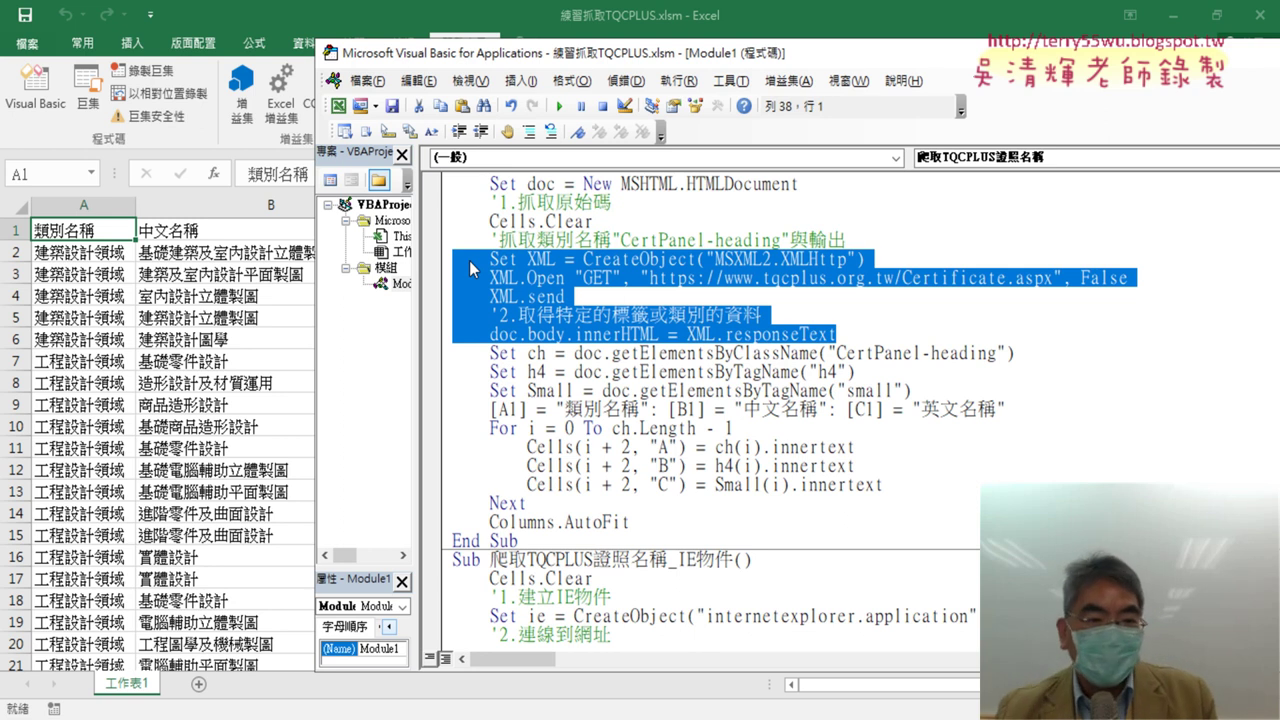
Step: Rerun the four macro buttons in order: 01, 02, 爬取TQCPLUS證照名稱 and the _IE version
click(292, 316)
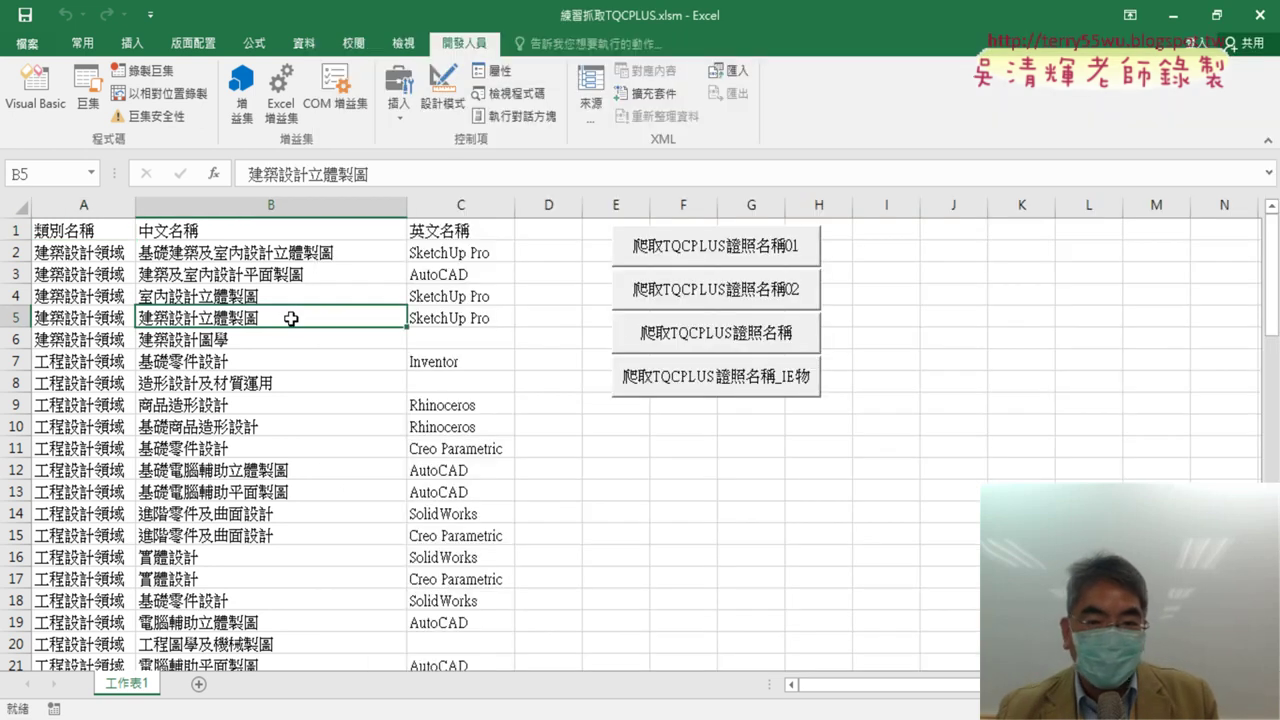
click(720, 261)
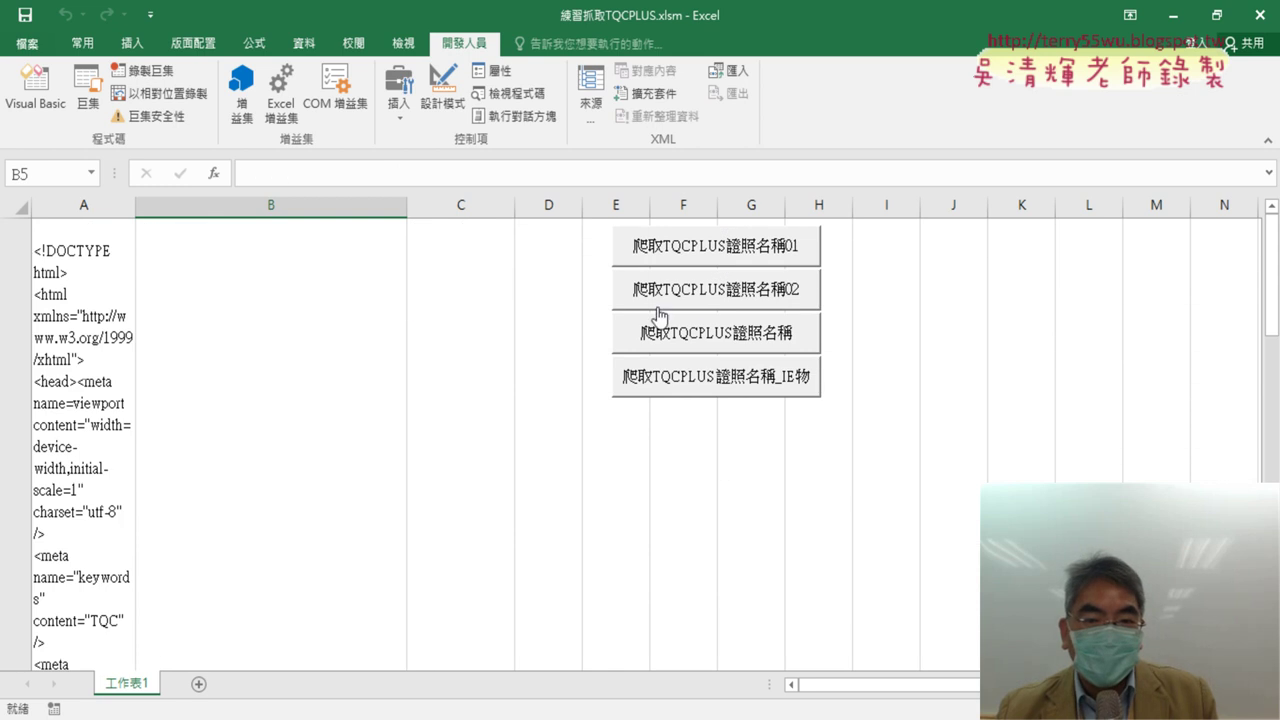
click(699, 298)
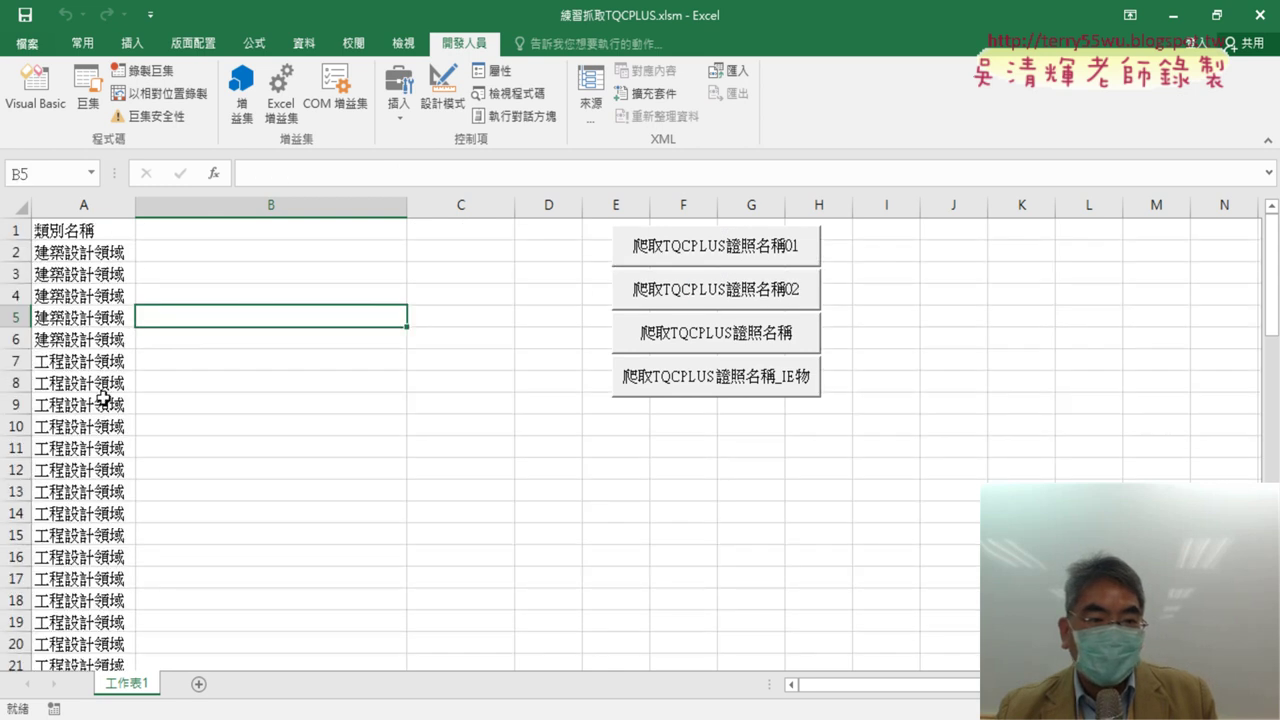
click(772, 342)
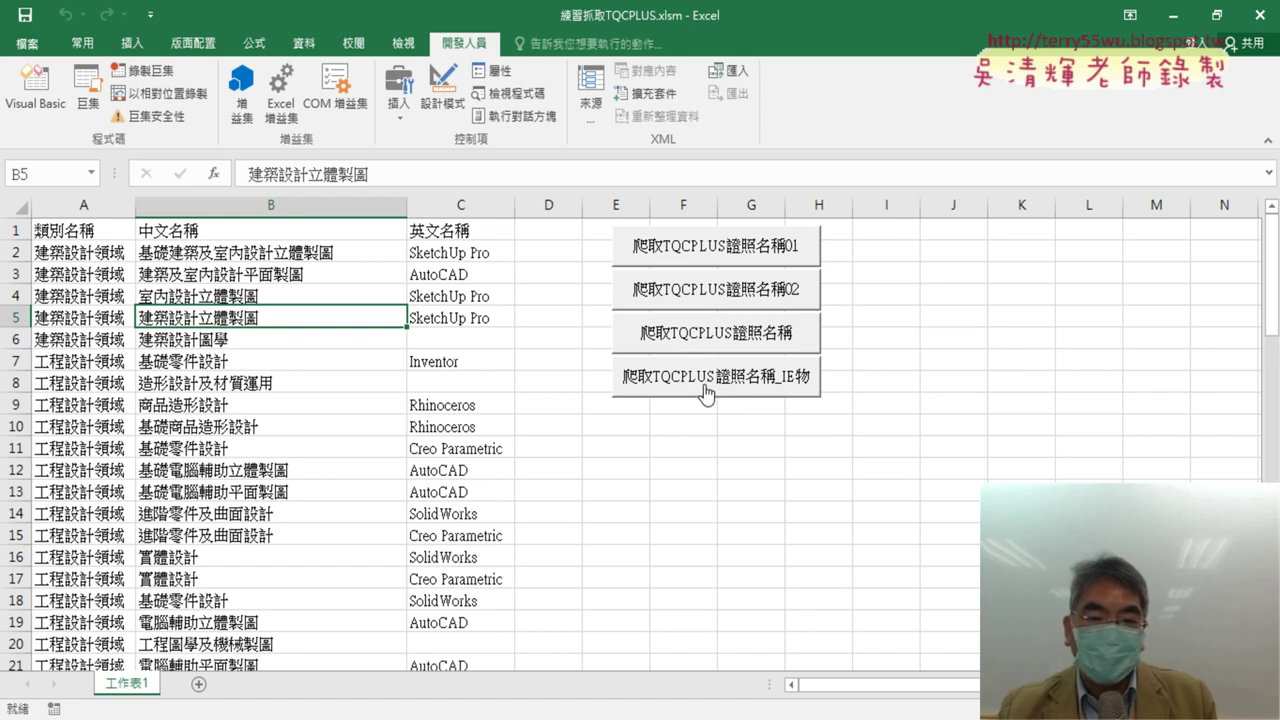
click(658, 382)
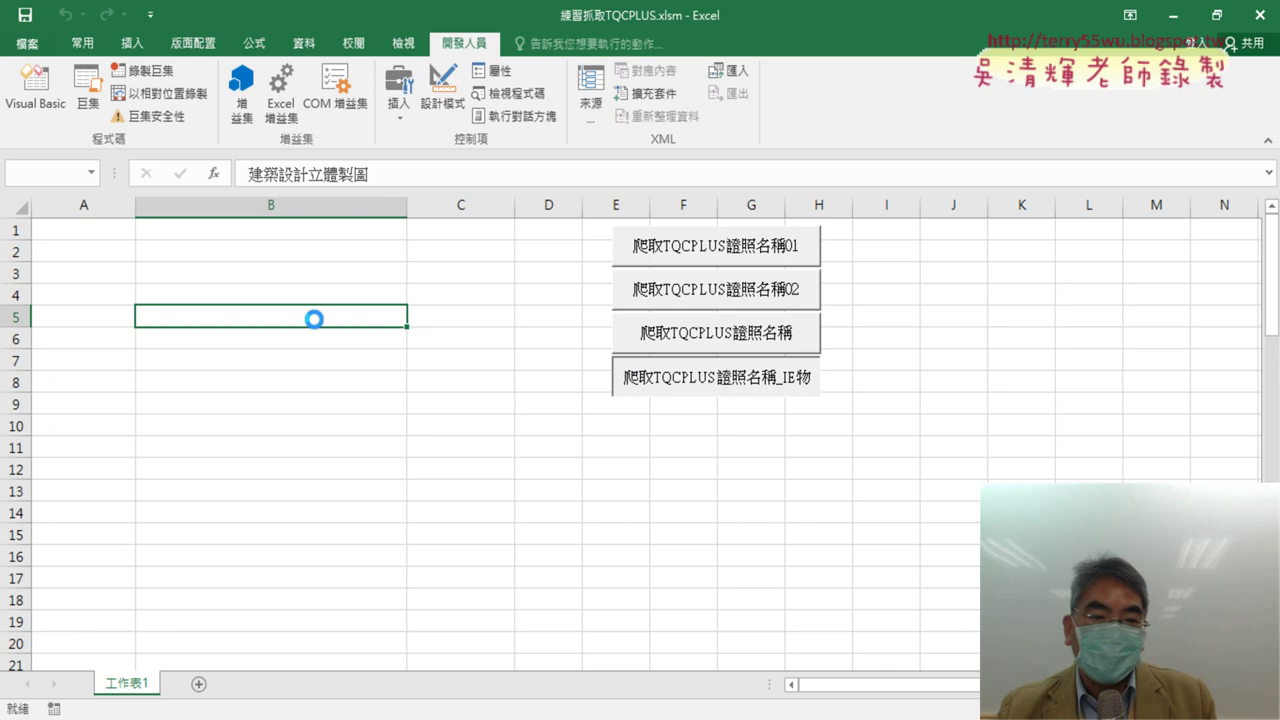